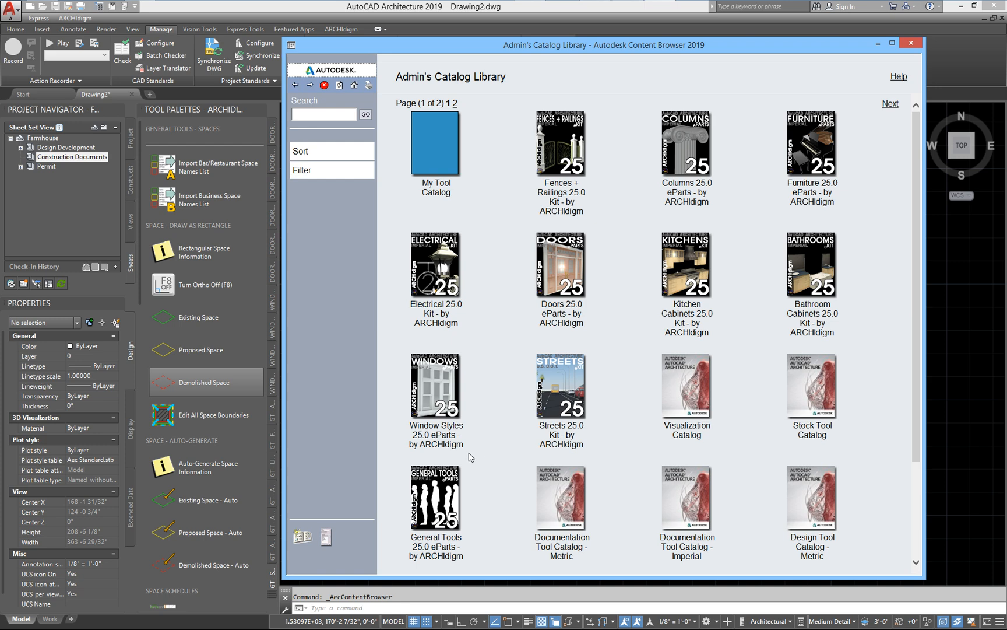
Step: Look through the GT - ANNOTATION and GT - ANNOTATION - OPENINGS palettes in the General Tools 25.0 eParts catalog
left_click(431, 485)
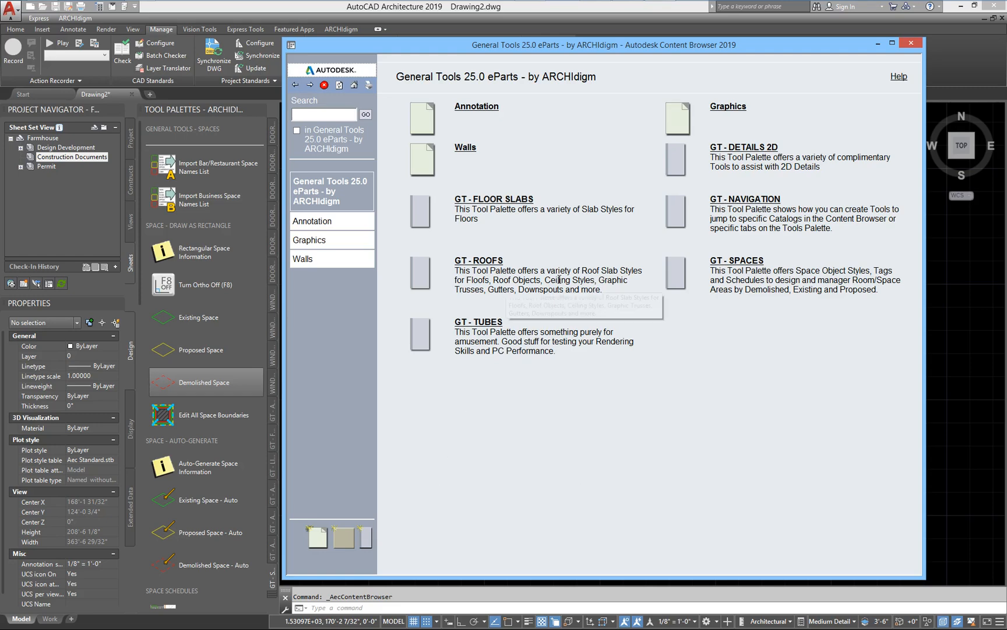
left_click(480, 108)
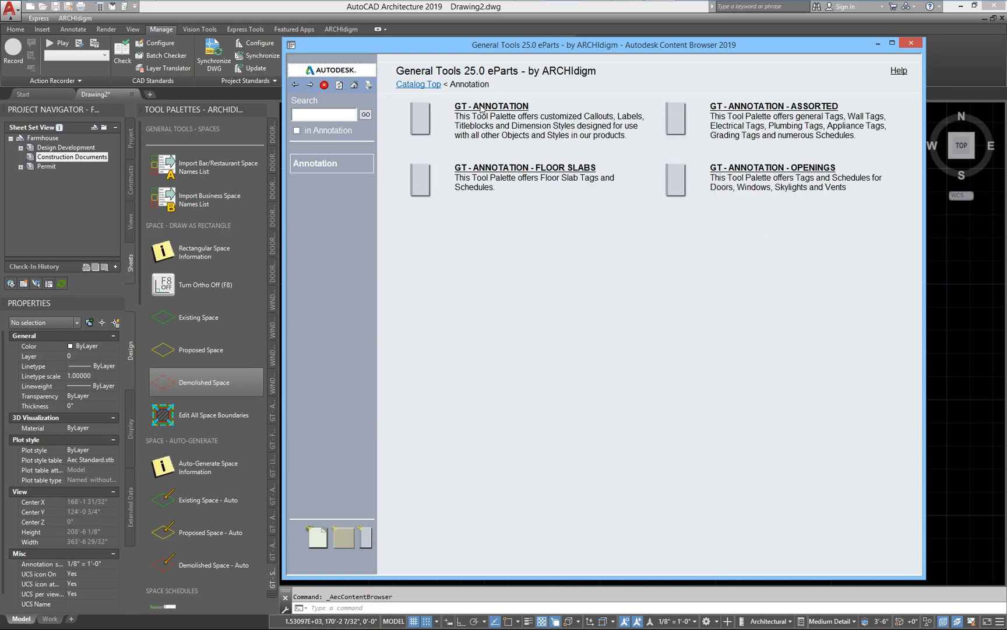
left_click(516, 108)
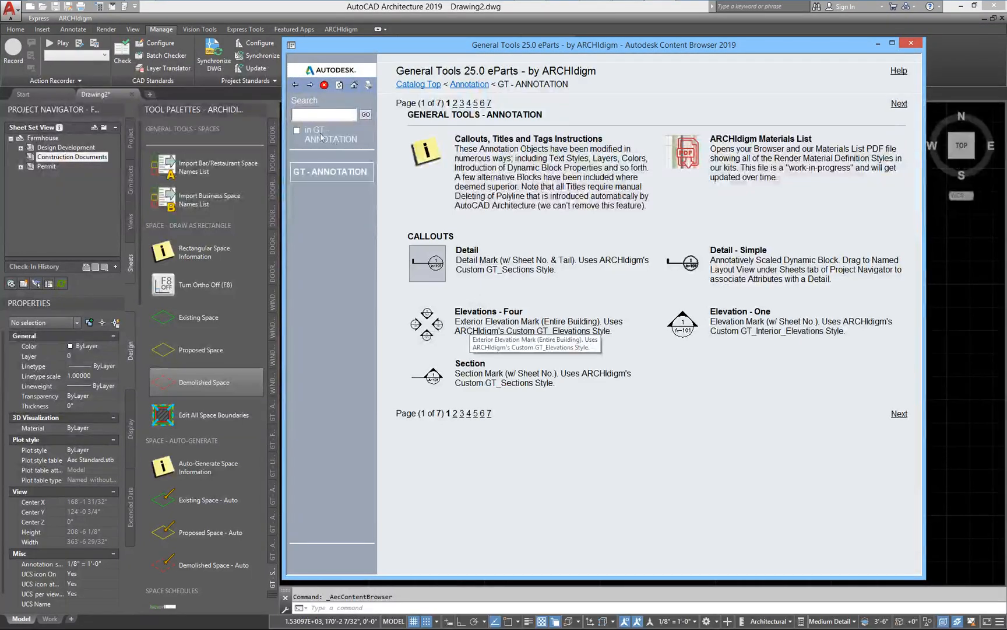
left_click(296, 85)
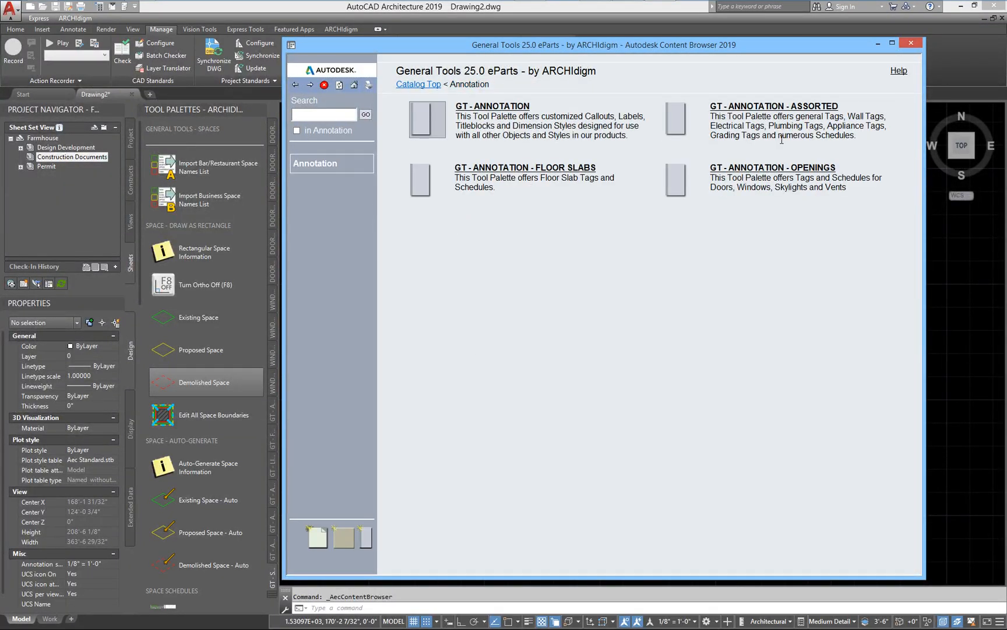
left_click(775, 168)
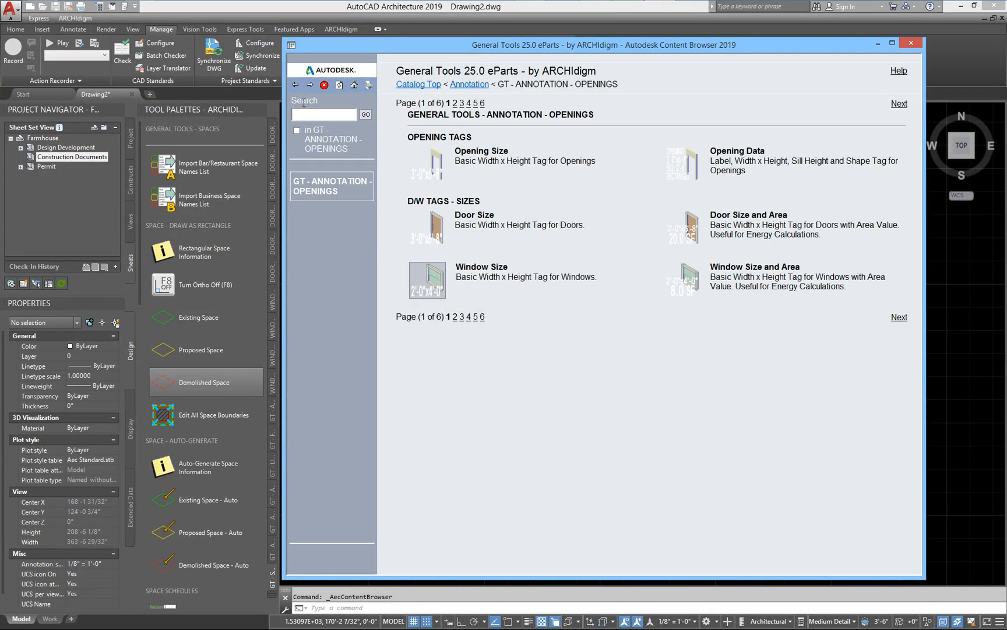
Step: Return to the catalog's top level, view the GT - SPACES palette's tools, and close the Content Browser
left_click(295, 85)
left_click(295, 84)
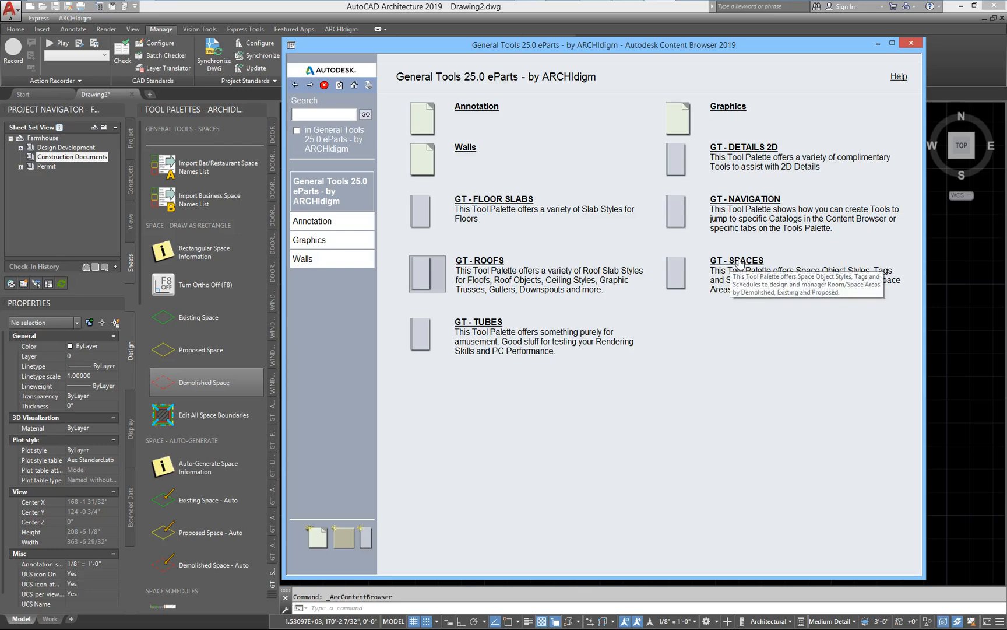
left_click(742, 260)
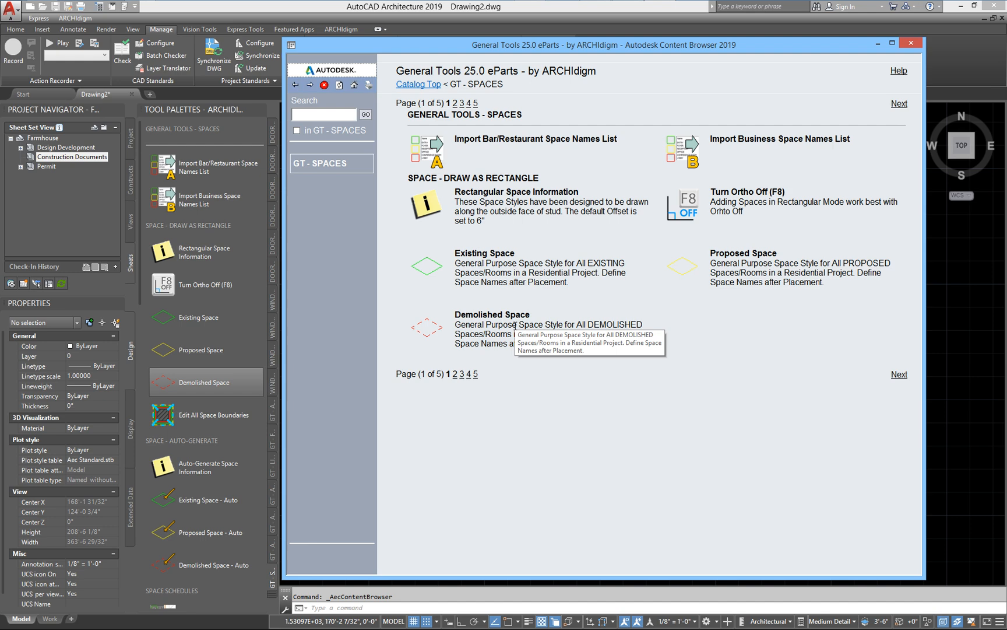
left_click(911, 44)
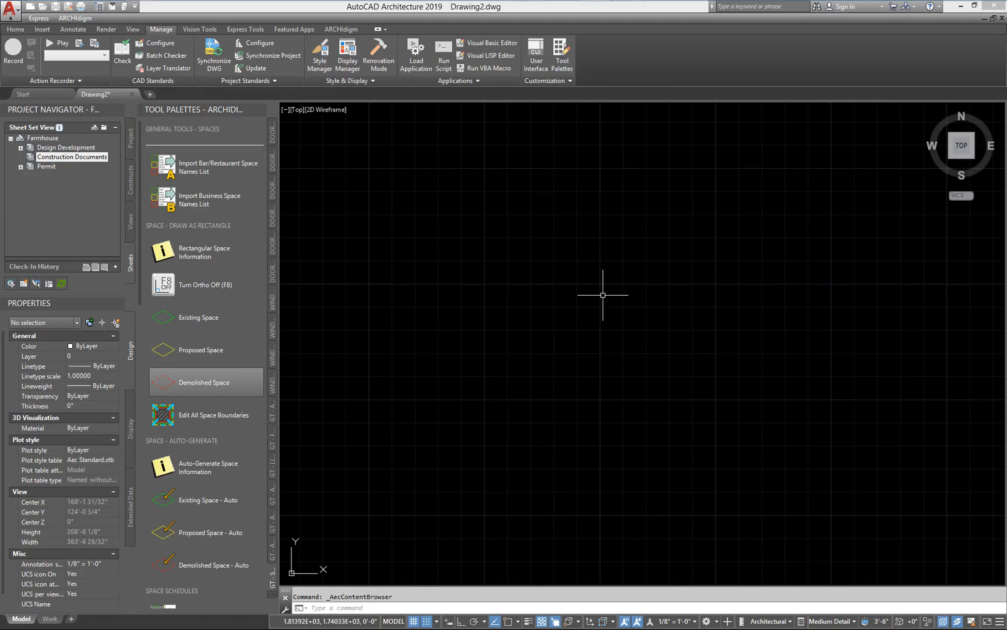
Step: Open the 1st Floor construct from the project's Proposed B folder
left_click(130, 180)
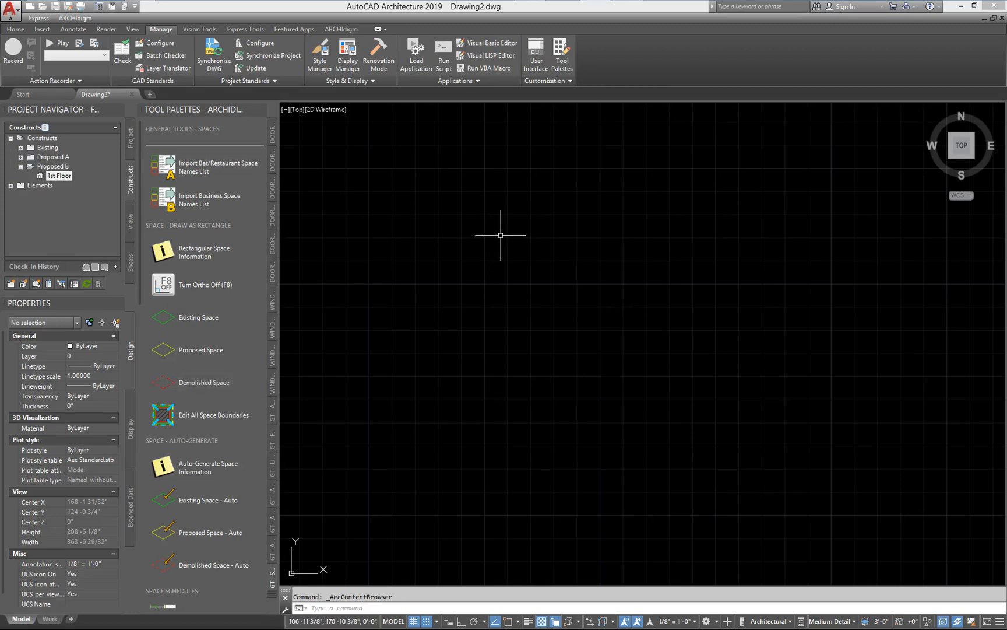
mouse_move(58, 178)
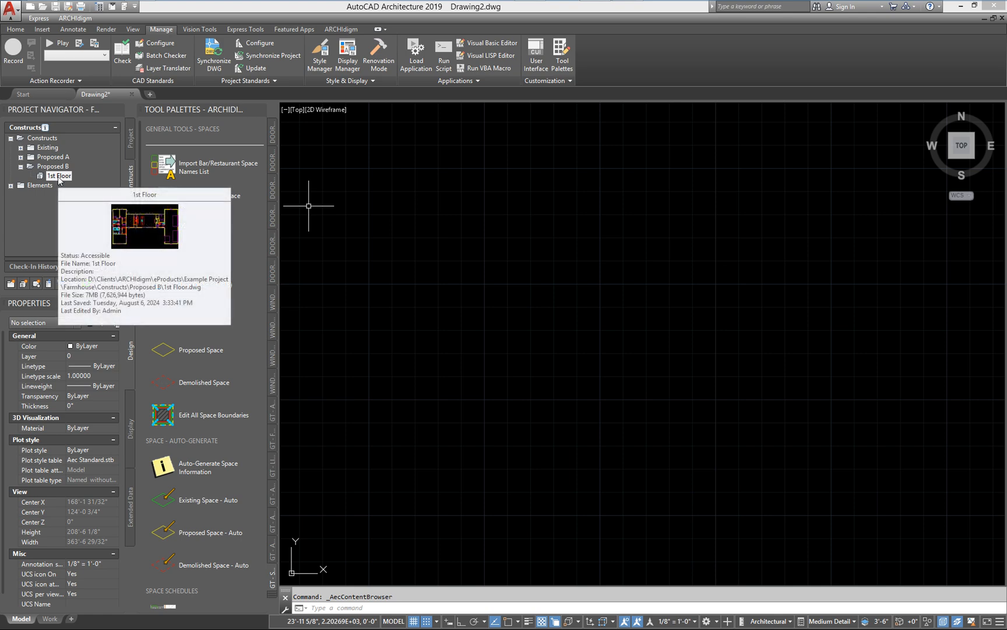
double_click(58, 176)
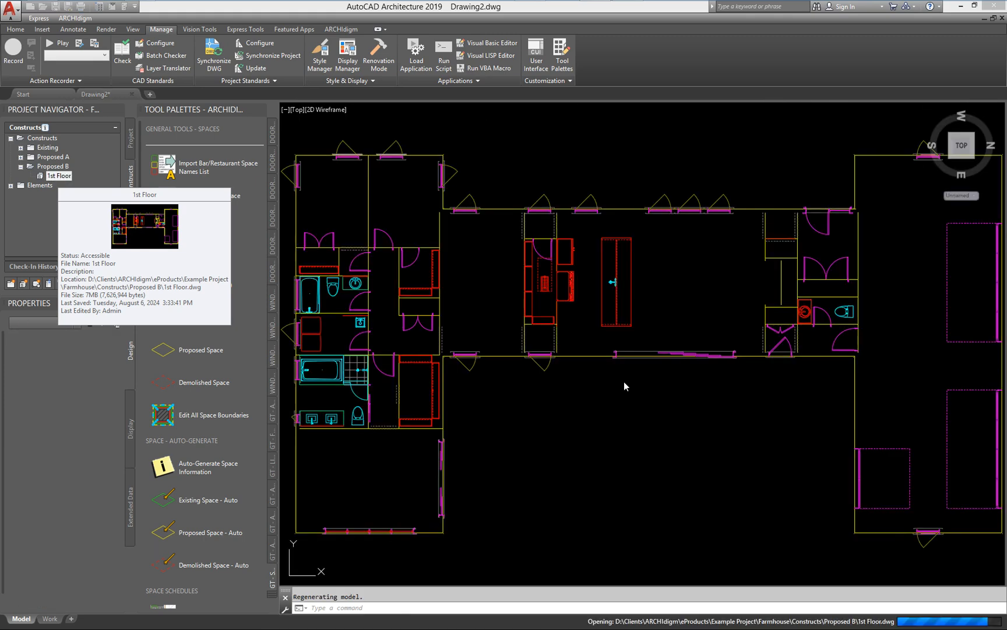
scroll(459, 353, "down", 2)
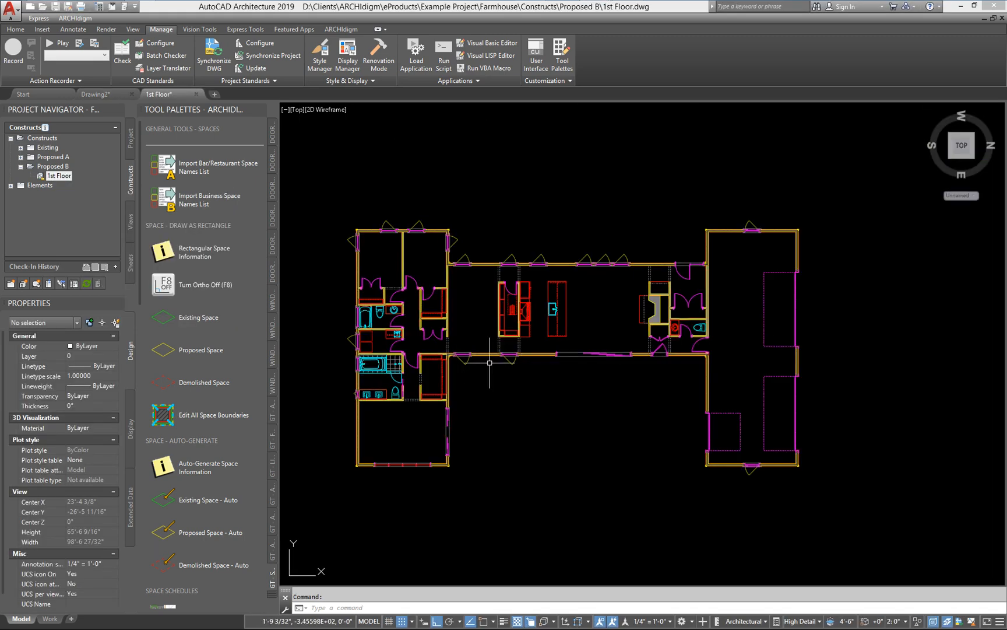
middle_click_drag(427, 341, 533, 354)
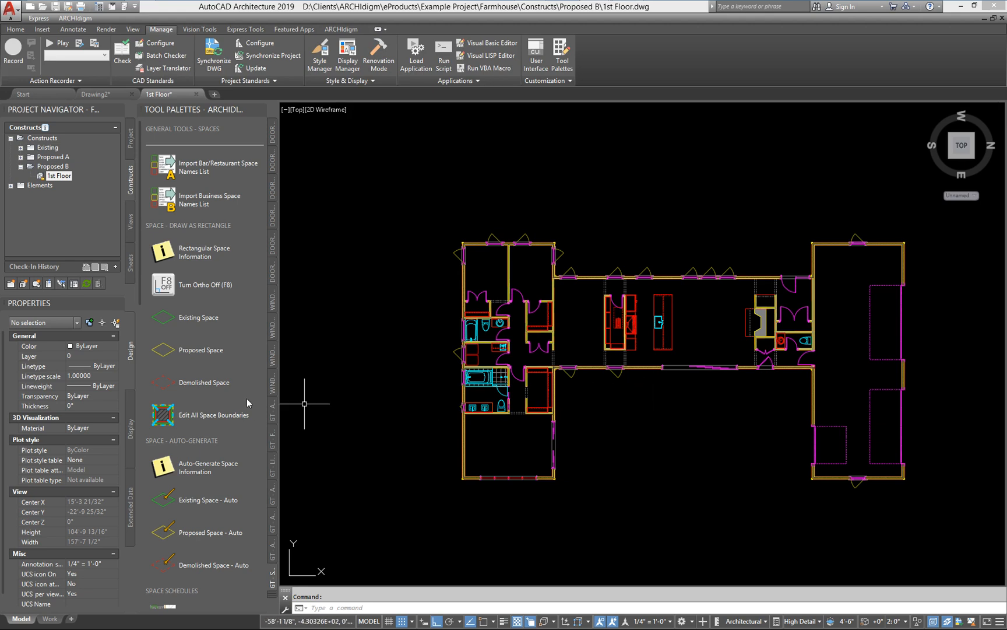
Step: Auto-generate proposed spaces in the two adjacent bedrooms and the small bathroom of the bedroom wing
left_click(173, 533)
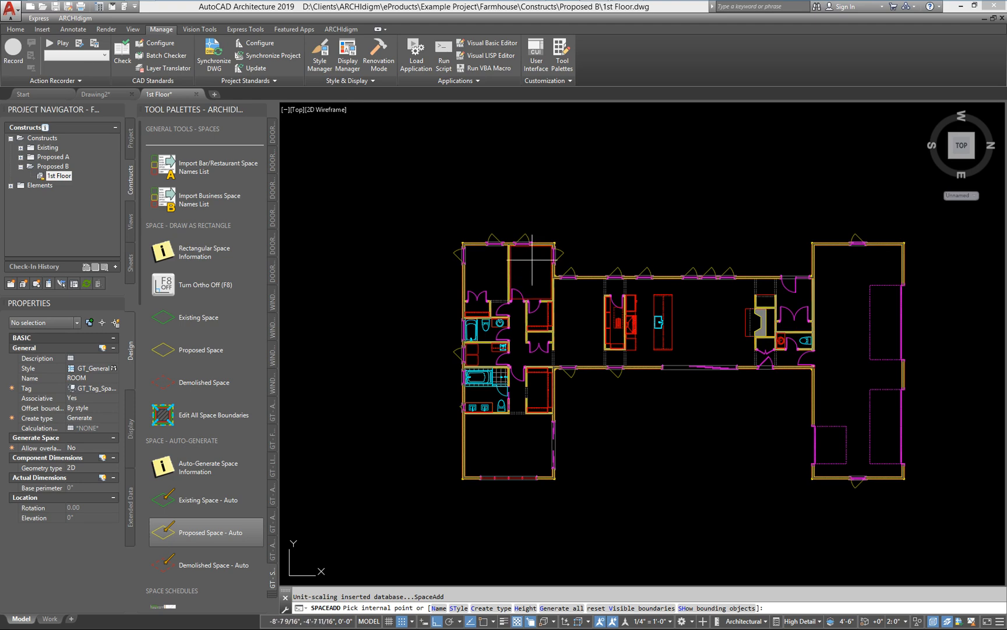
left_click(531, 260)
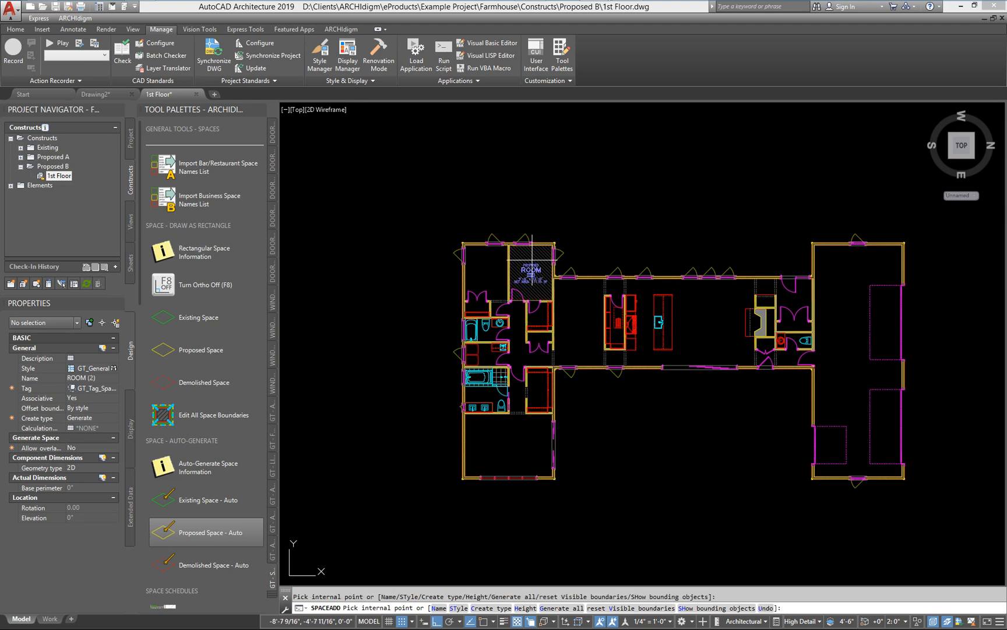
left_click(488, 266)
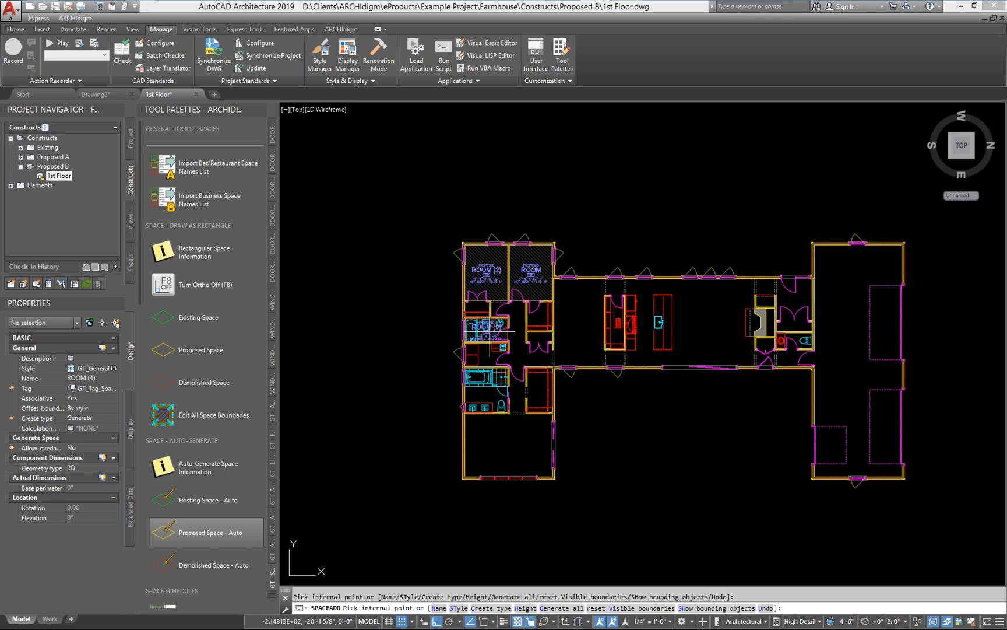
left_click(499, 324)
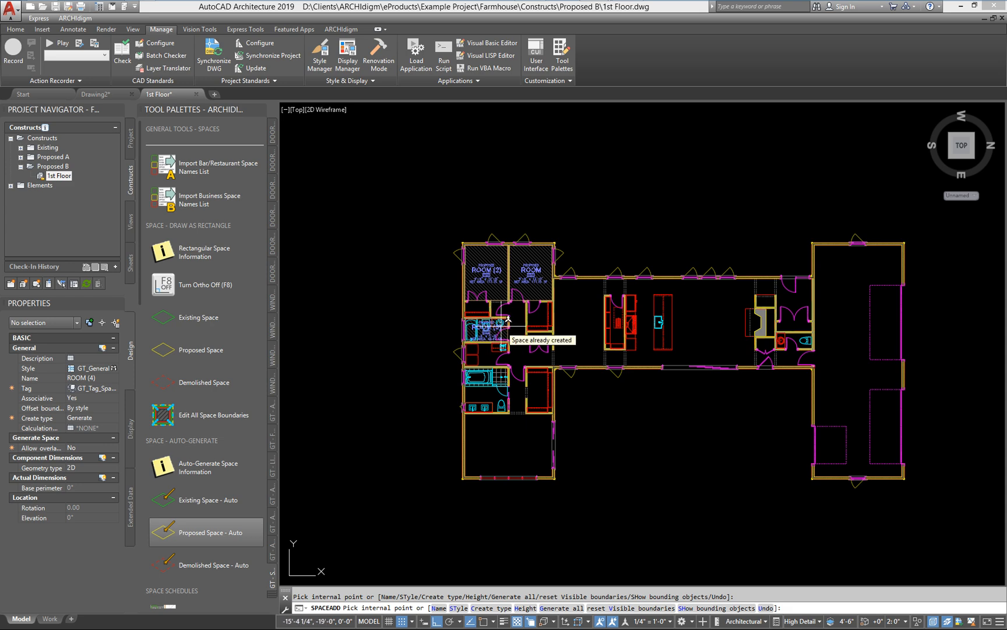
Step: Auto-generate a proposed space in the closet between ROOM (2) and ROOM (3)
scroll(507, 320, "up", 6)
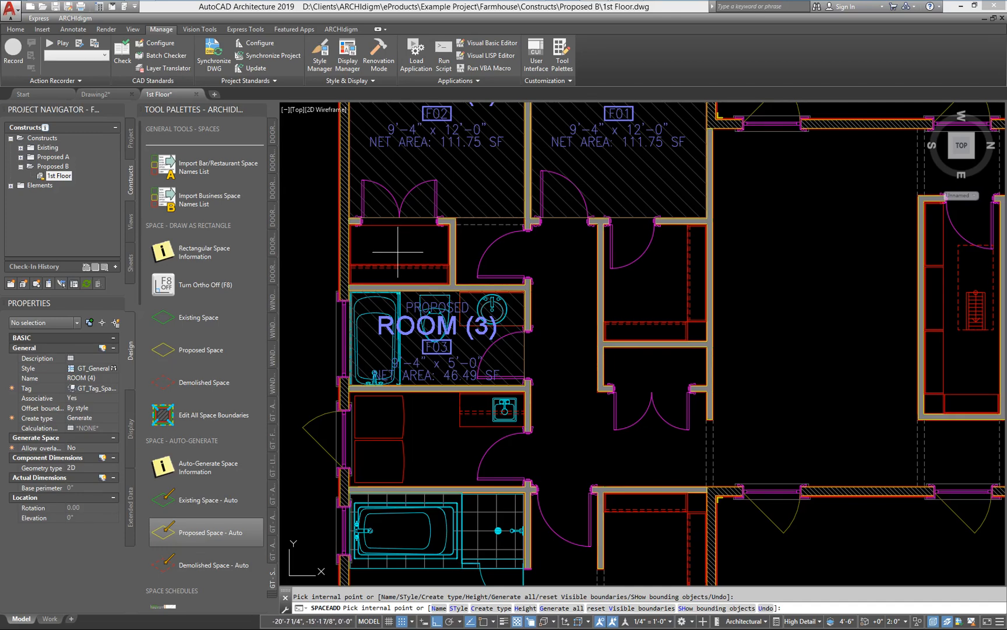
left_click(395, 249)
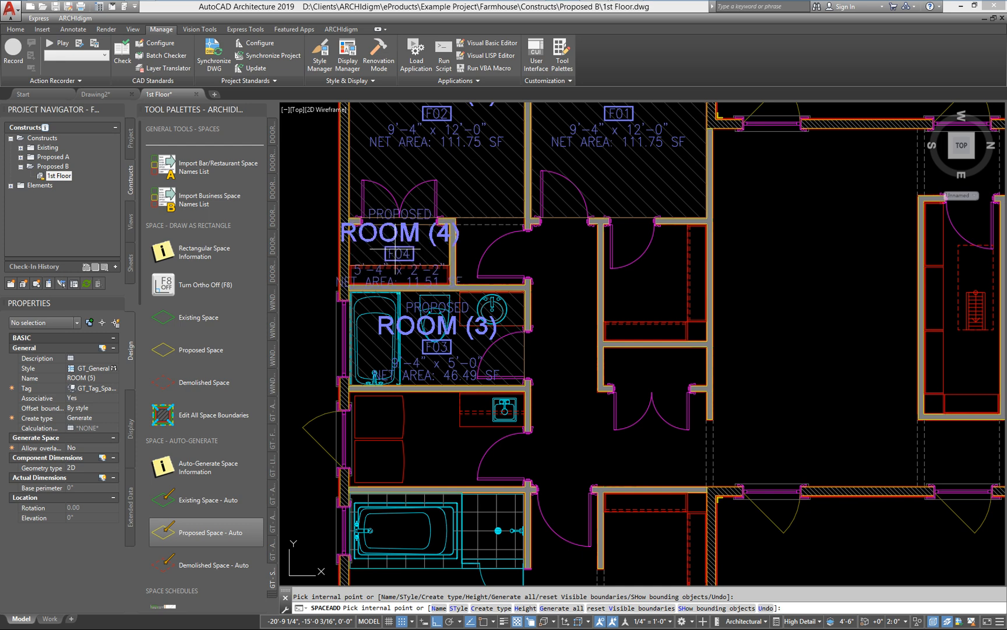
key("Escape")
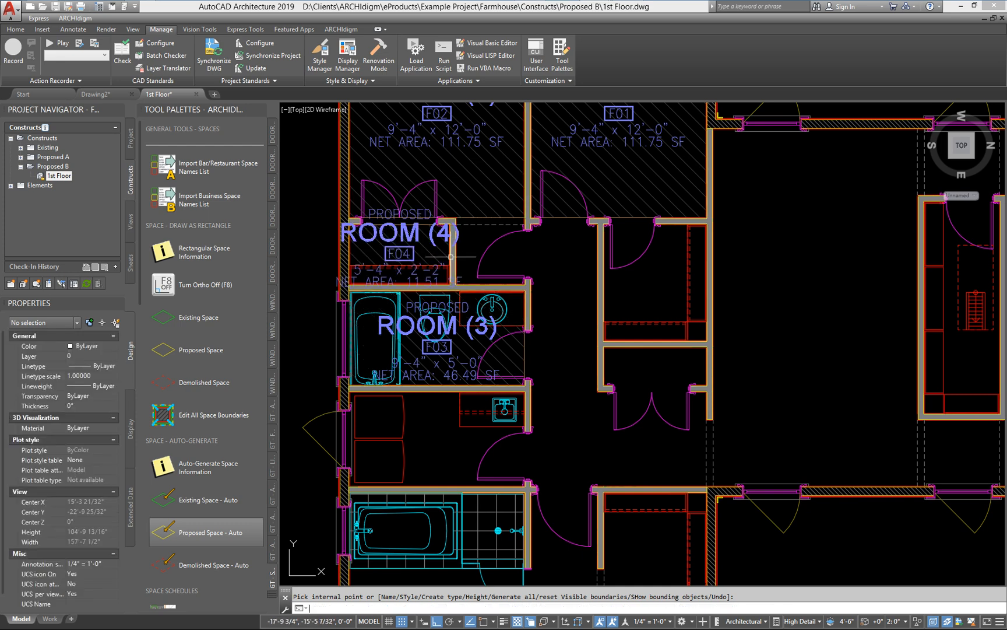
Step: Delete the proposed space from the closet between ROOM (2) and ROOM (3)
scroll(451, 256, "up", 5)
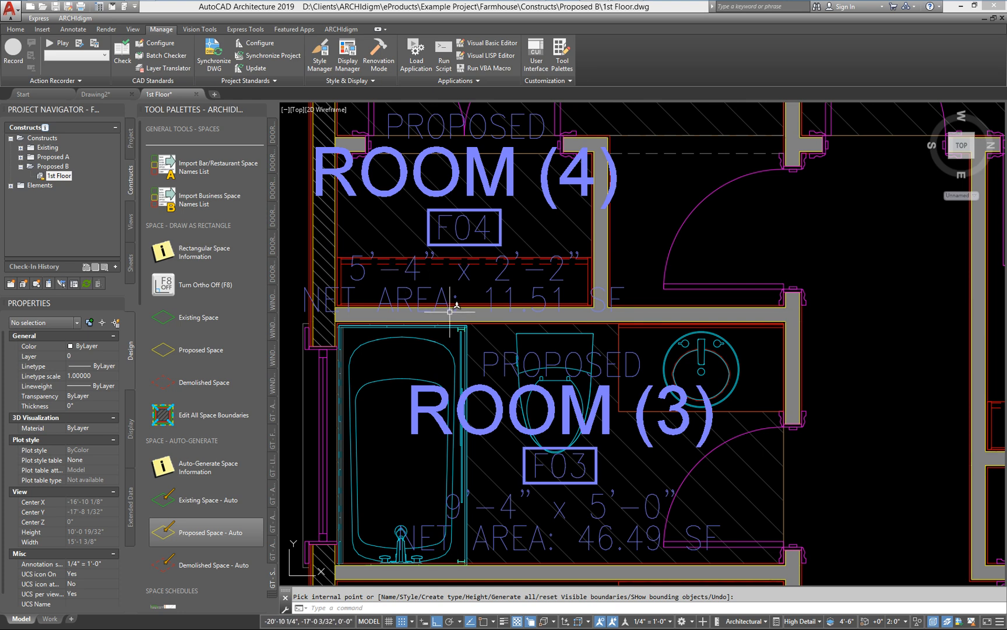
middle_click_drag(442, 279, 537, 291)
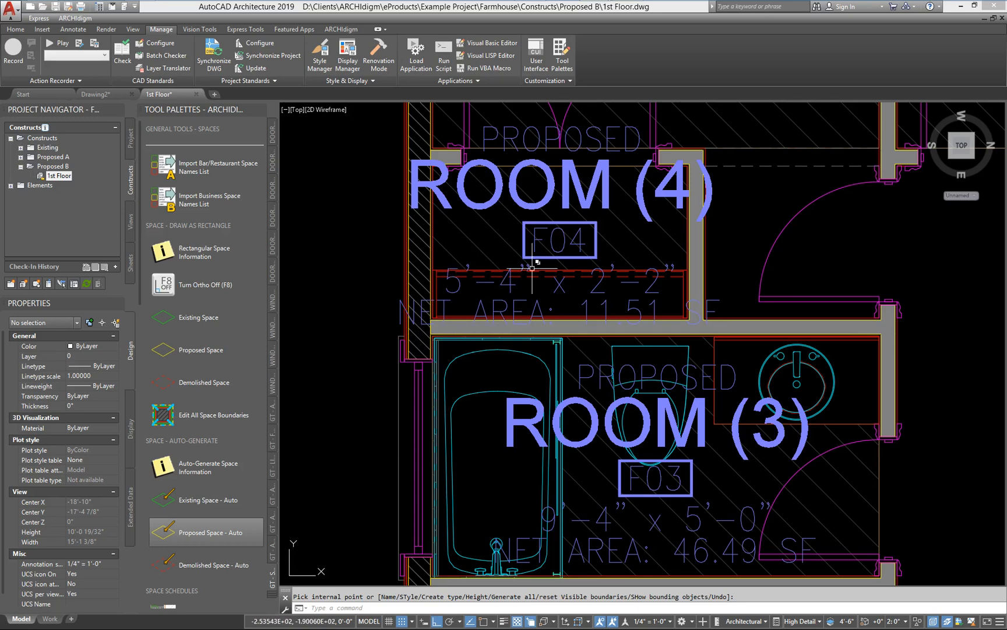
scroll(495, 278, "down", 3)
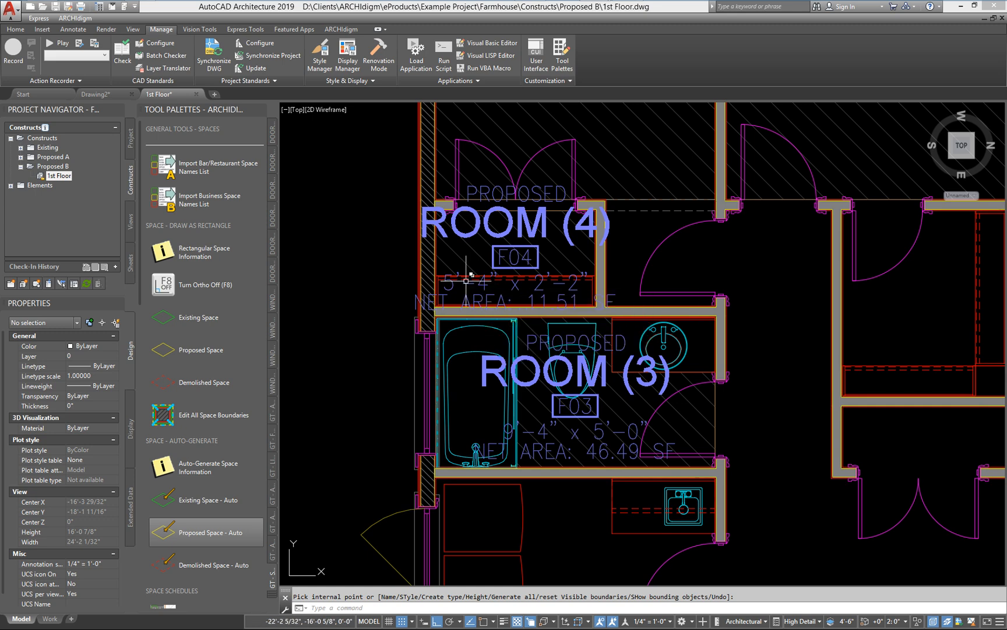
scroll(468, 279, "up", 2)
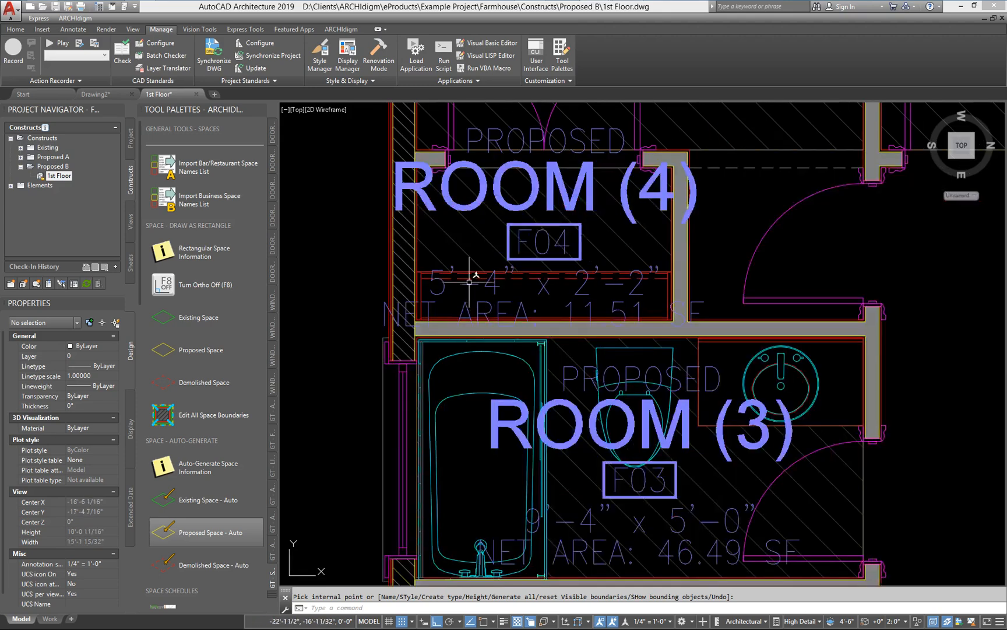
key("Escape")
left_click(480, 239)
key("Delete")
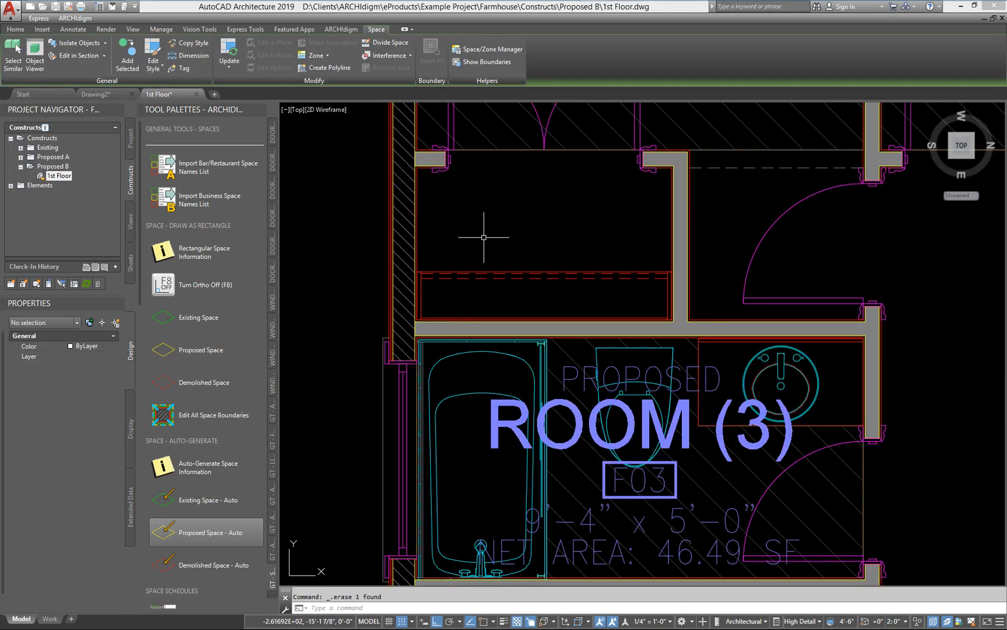
Step: Set Bound spaces to No for the curtain wall cabinet unit inside the closet between ROOM (2) and ROOM (3)
left_click(505, 272)
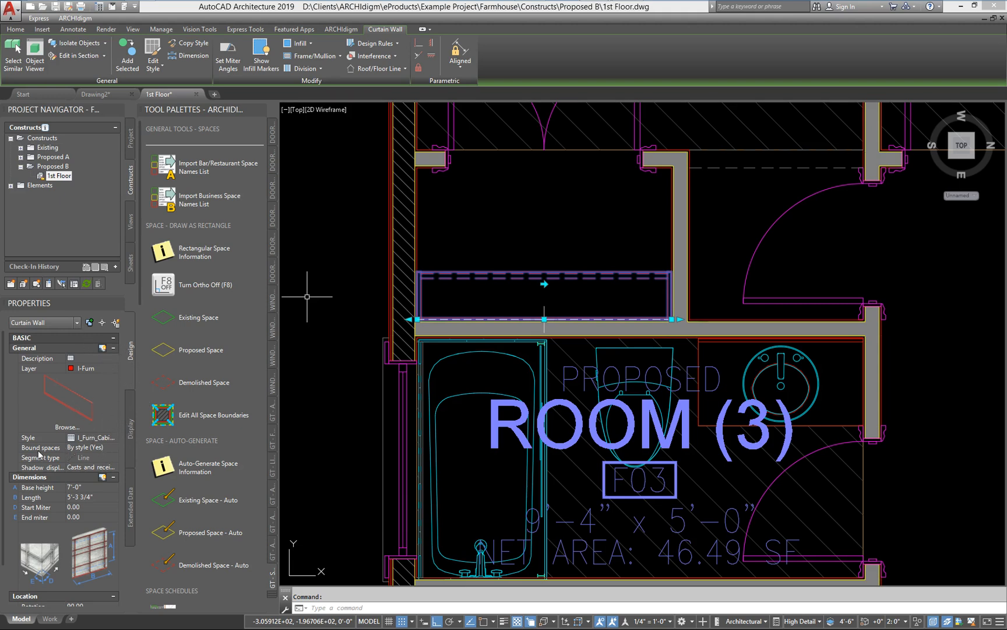
left_click(105, 448)
left_click(105, 448)
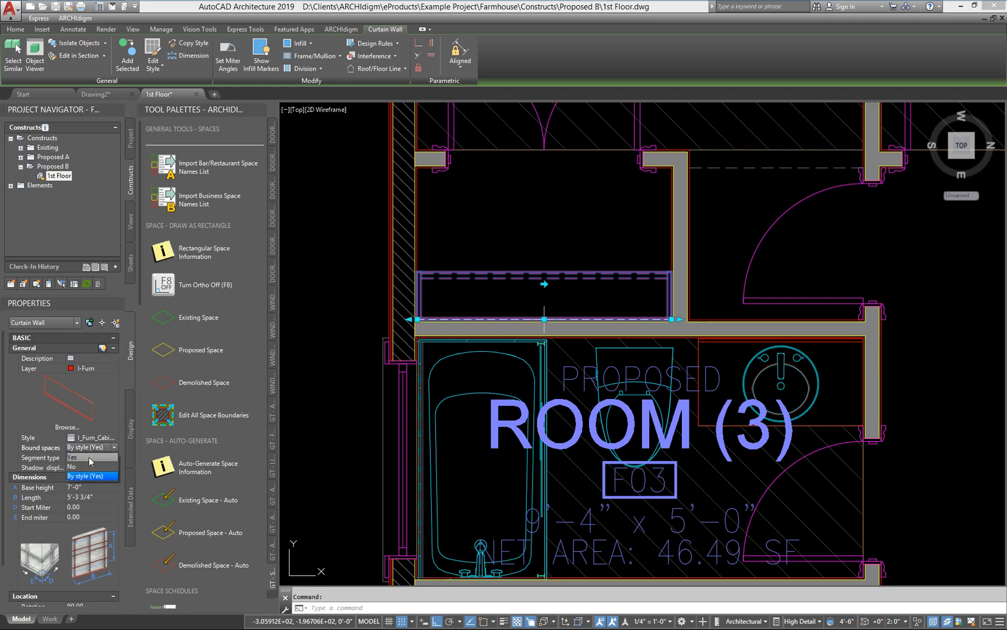
left_click(82, 466)
scroll(474, 403, "down", 8)
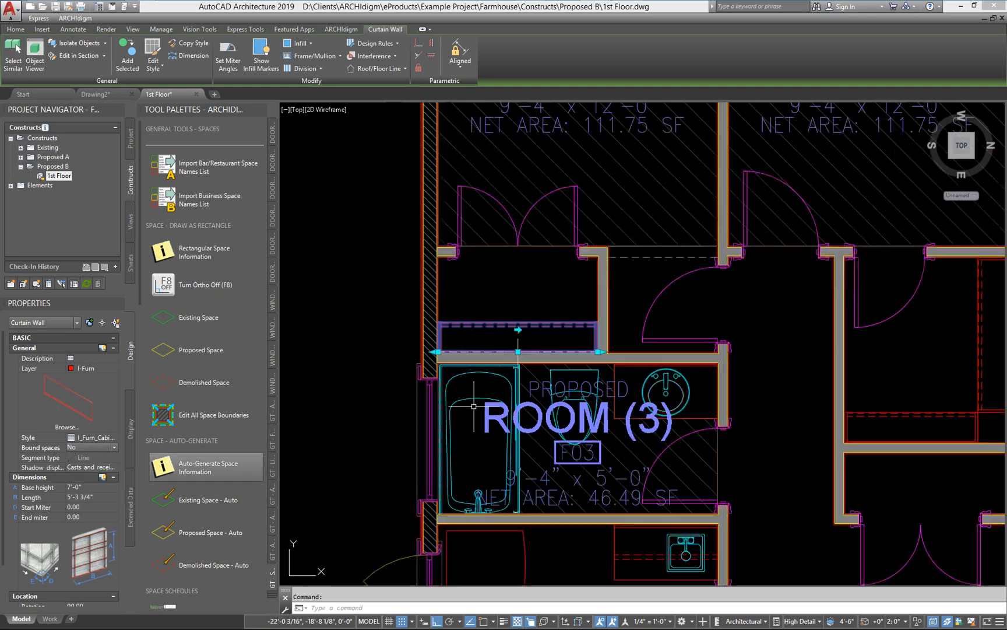
key("Escape")
scroll(487, 388, "down", 3)
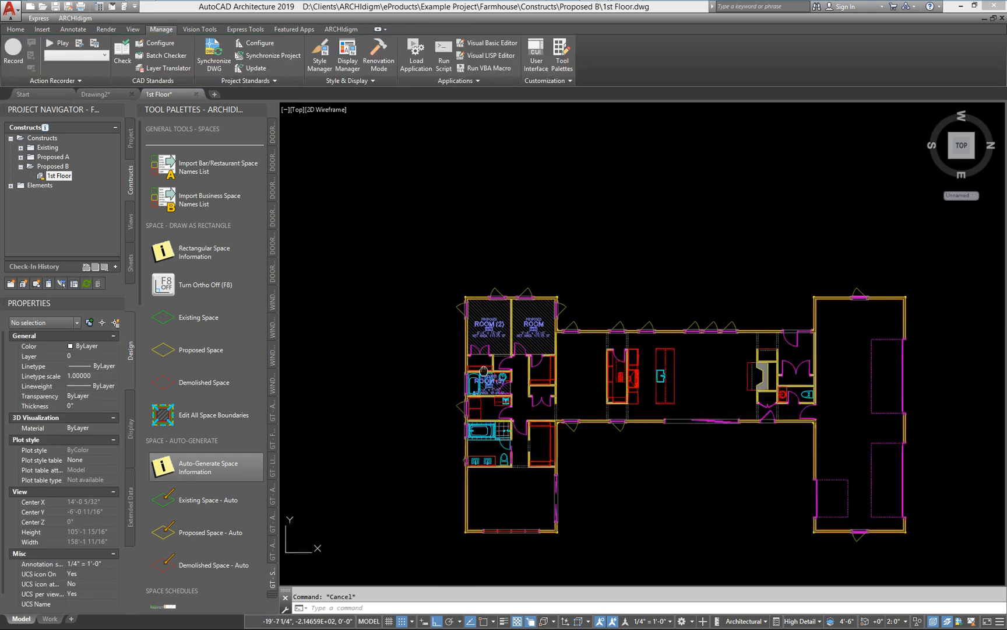
left_click(162, 352)
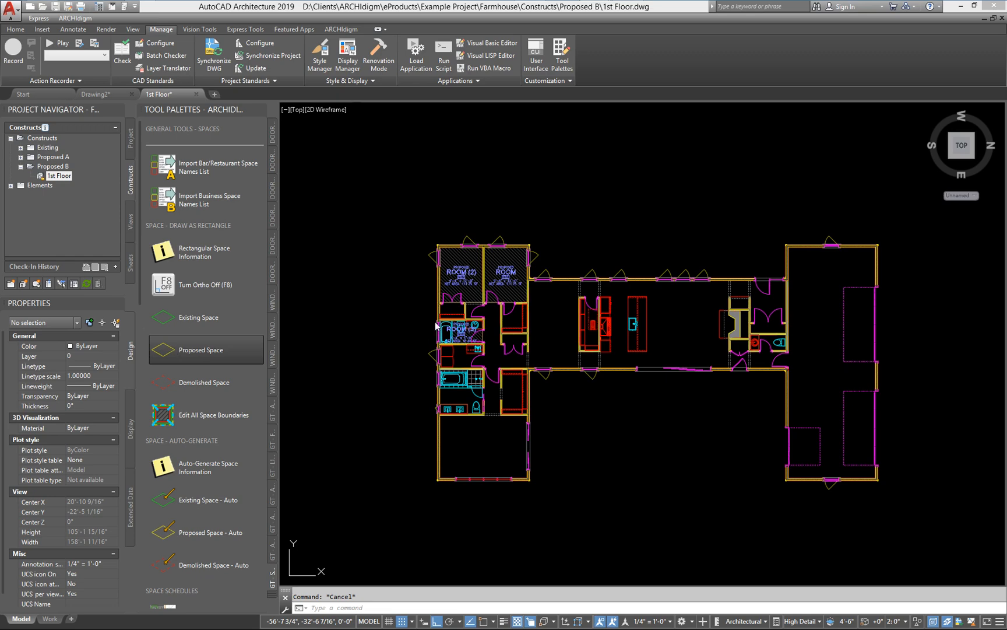
scroll(450, 319, "up", 2)
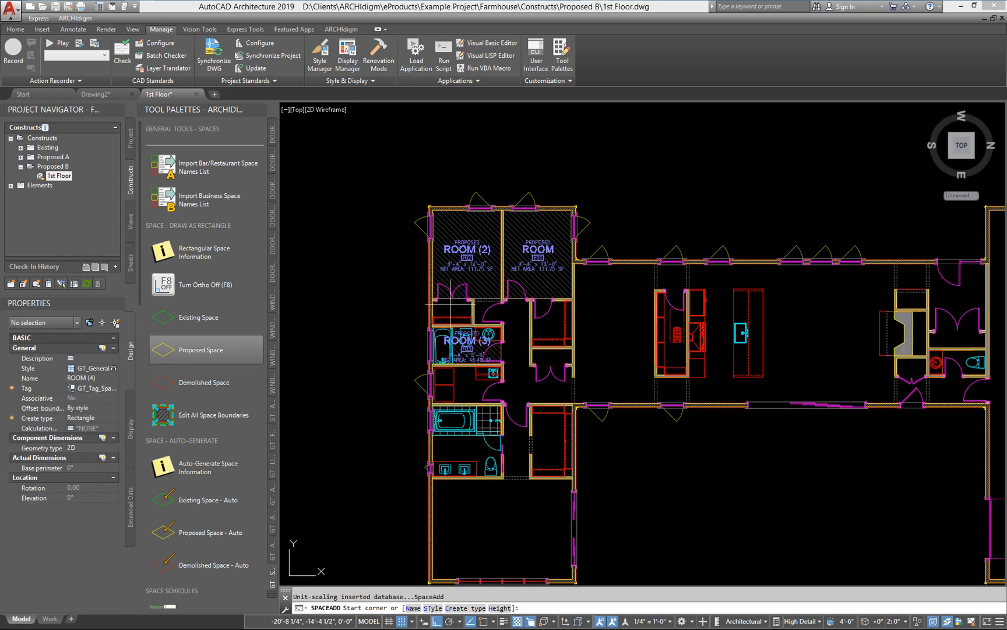
key("Escape")
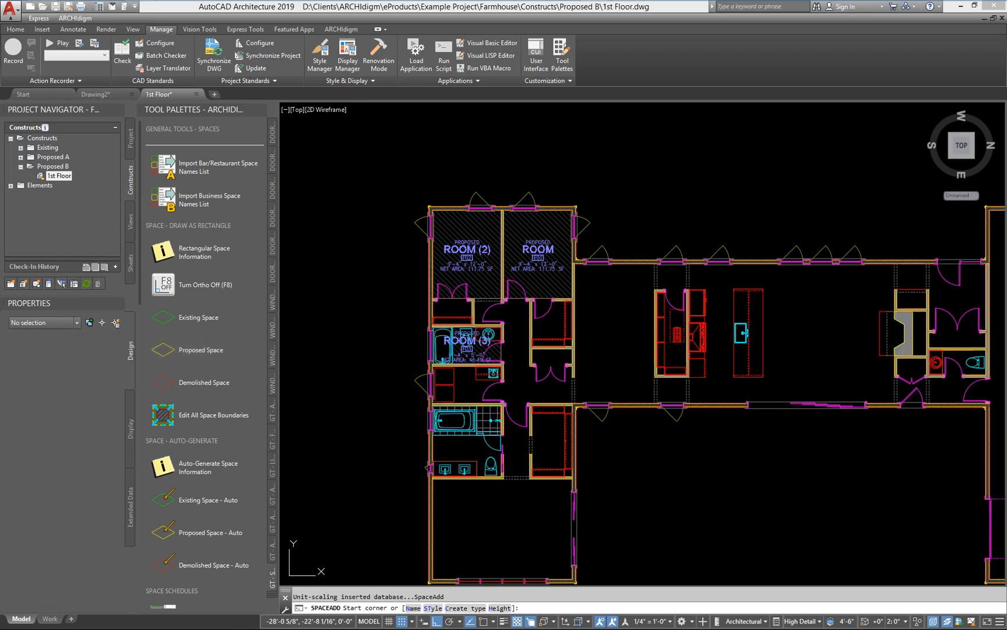
Step: Auto-generate a proposed space covering the full closet between ROOM (2) and ROOM (3), including the cabinet area
left_click(168, 534)
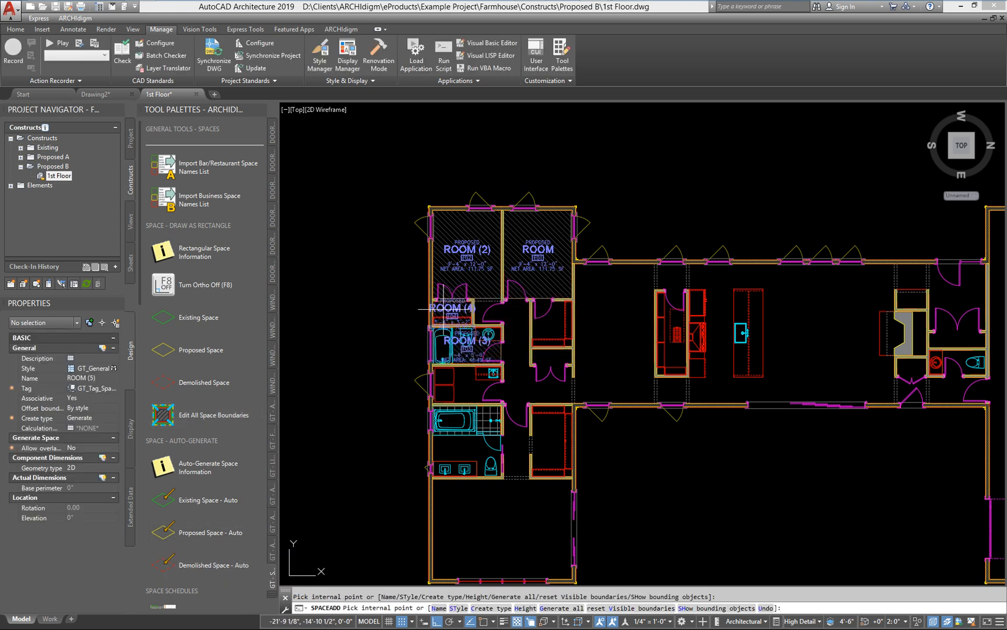
scroll(414, 334, "up", 3)
key("Escape")
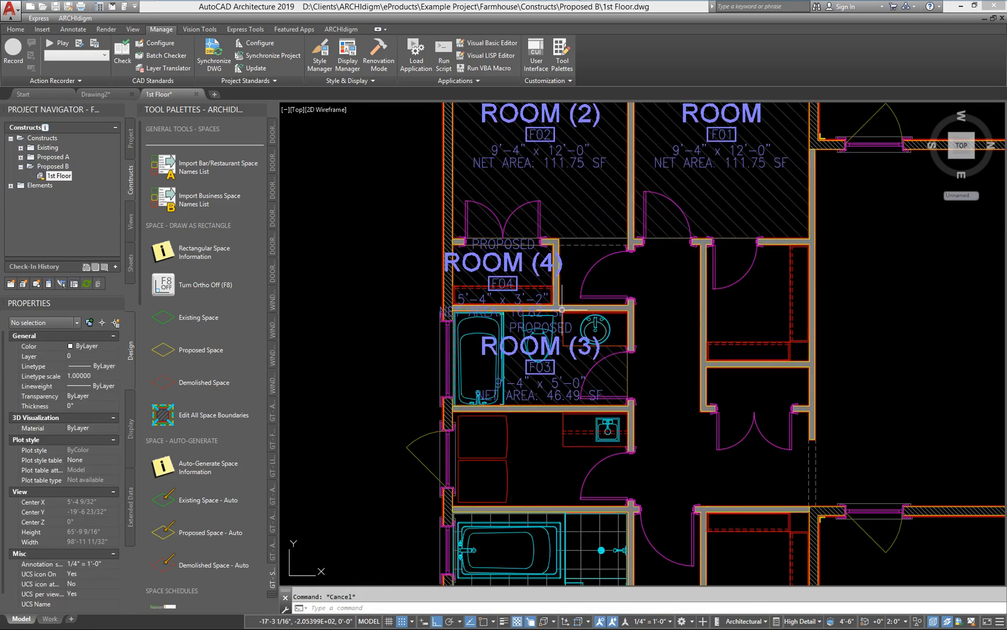
middle_click_drag(418, 336, 372, 381)
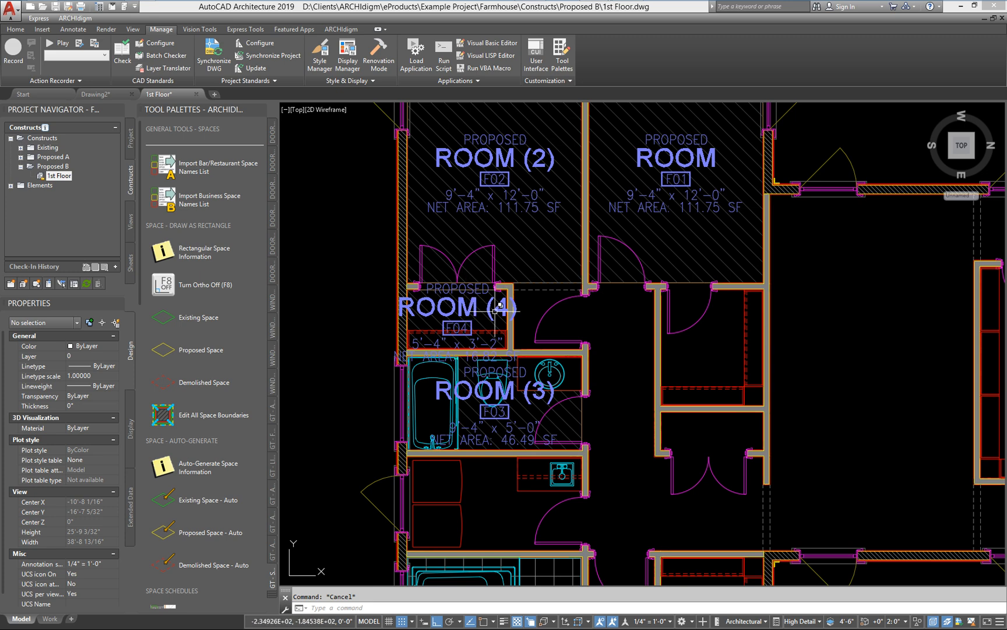
Step: Change the name of the space tagged F01 to BEDROOM 1 from the space names list
middle_click_drag(579, 289, 586, 315)
middle_click_drag(565, 275, 565, 280)
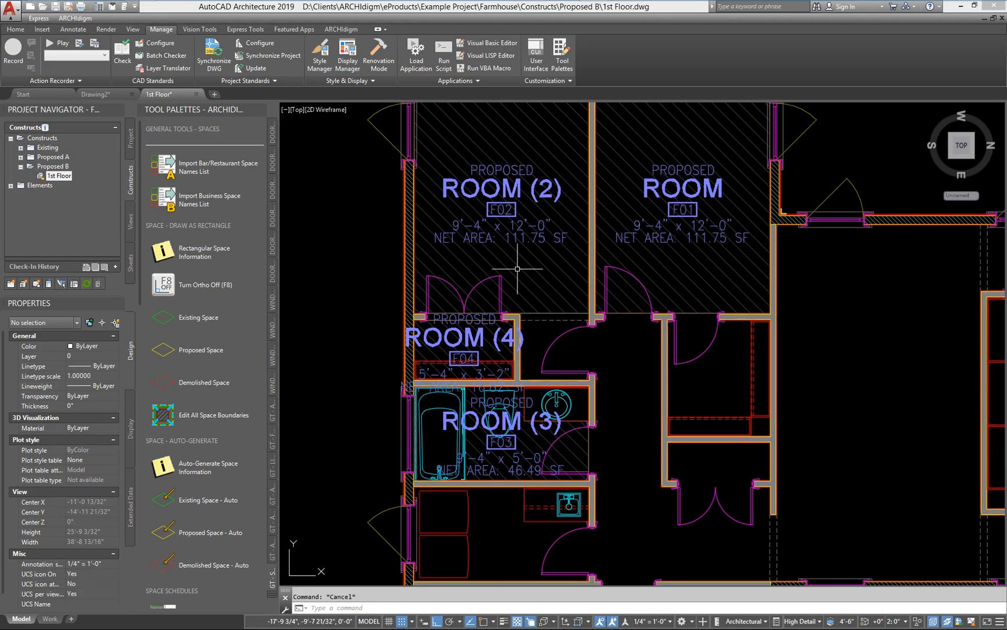
middle_click_drag(672, 265, 673, 265)
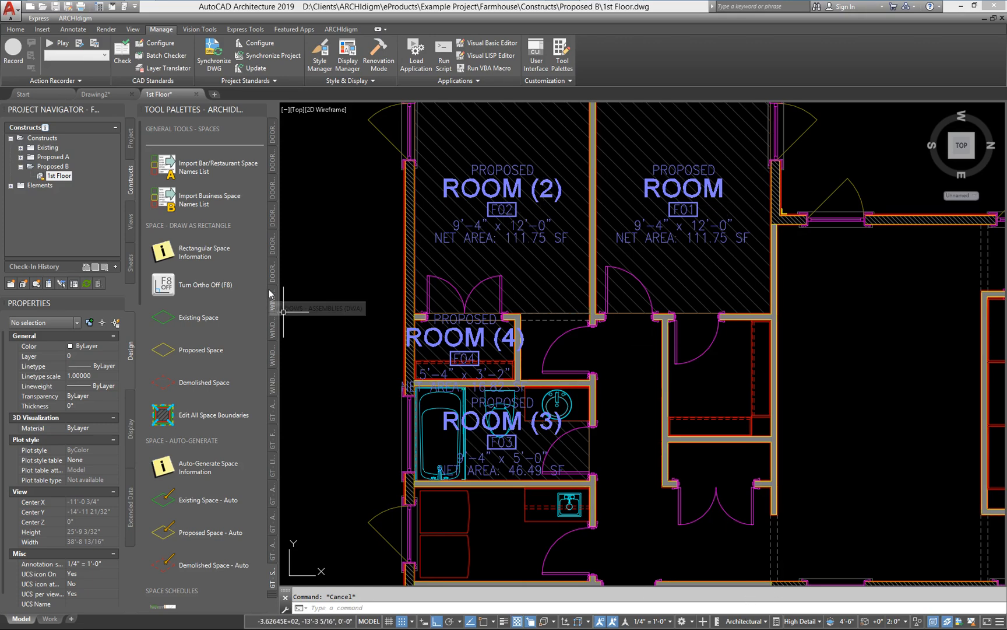
left_click(685, 260)
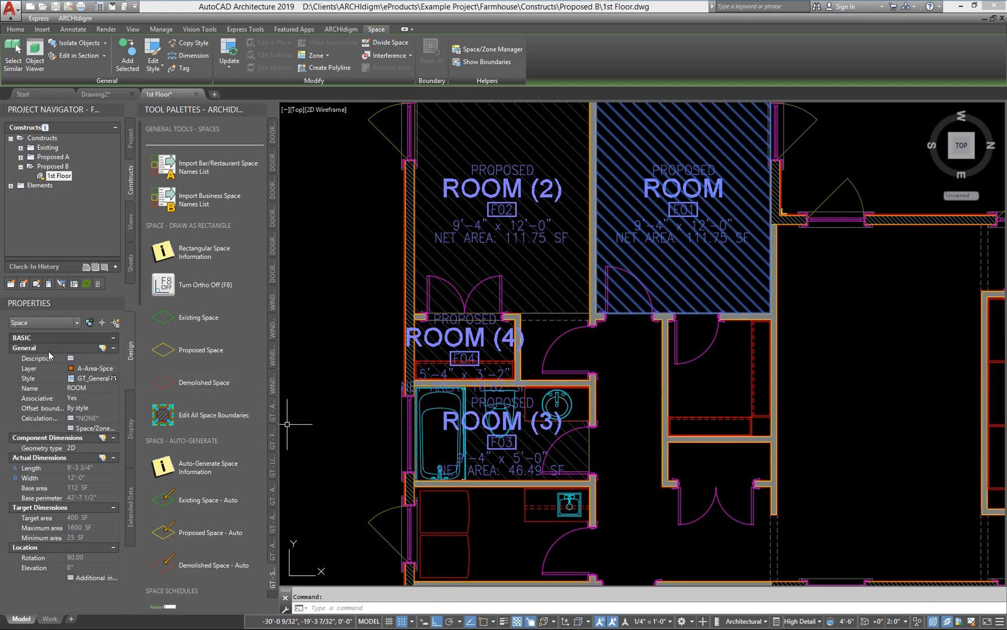
left_click(114, 388)
left_click(136, 214)
left_click(115, 390)
left_click_drag(131, 352, 150, 255)
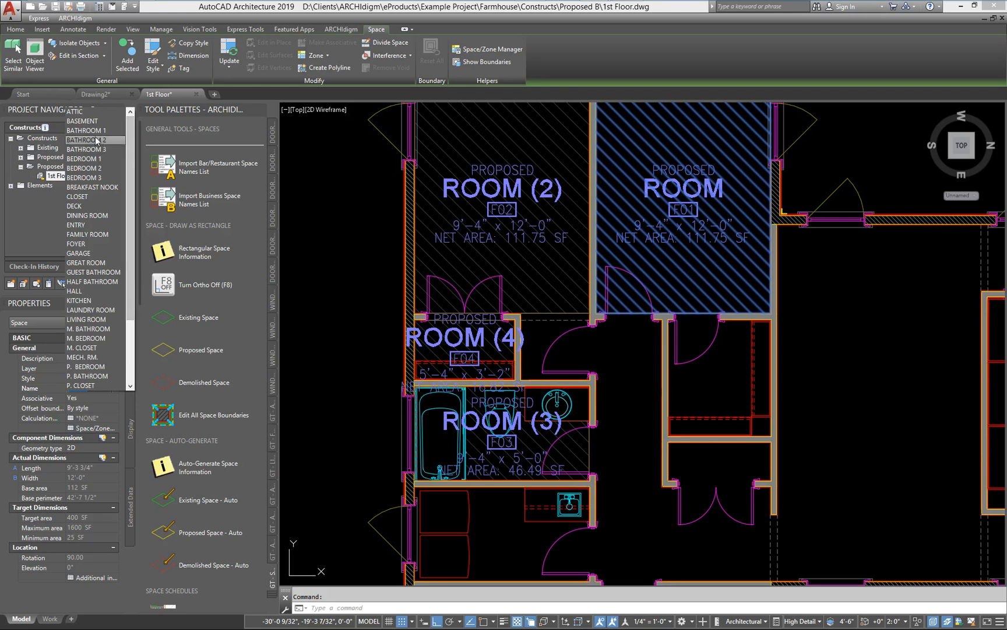
left_click(95, 159)
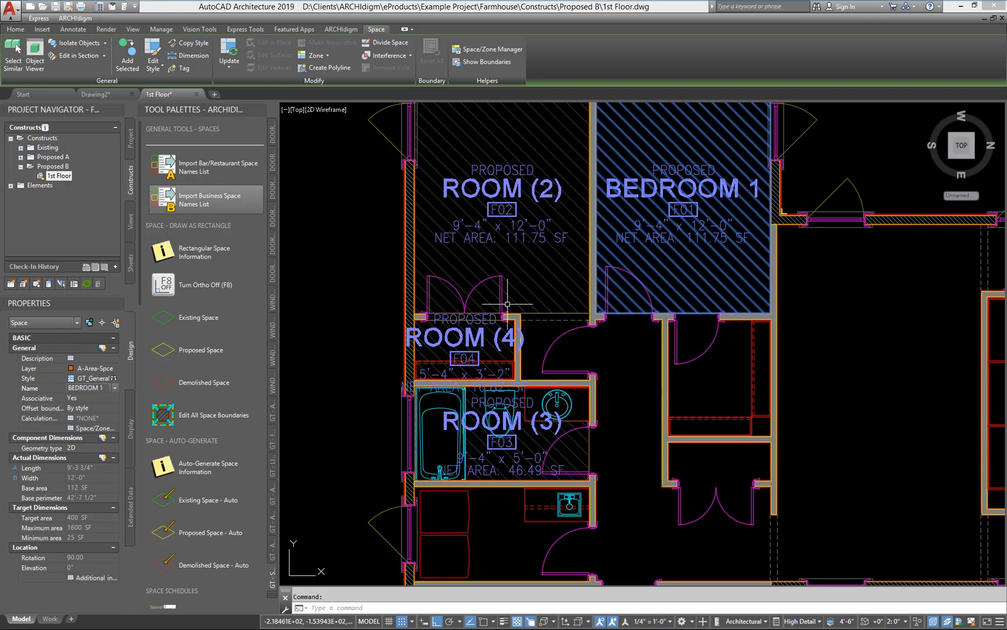
key("Escape")
Step: Change the name of the space ROOM (2) to BEDROOM 2 from the space names list
left_click(514, 268)
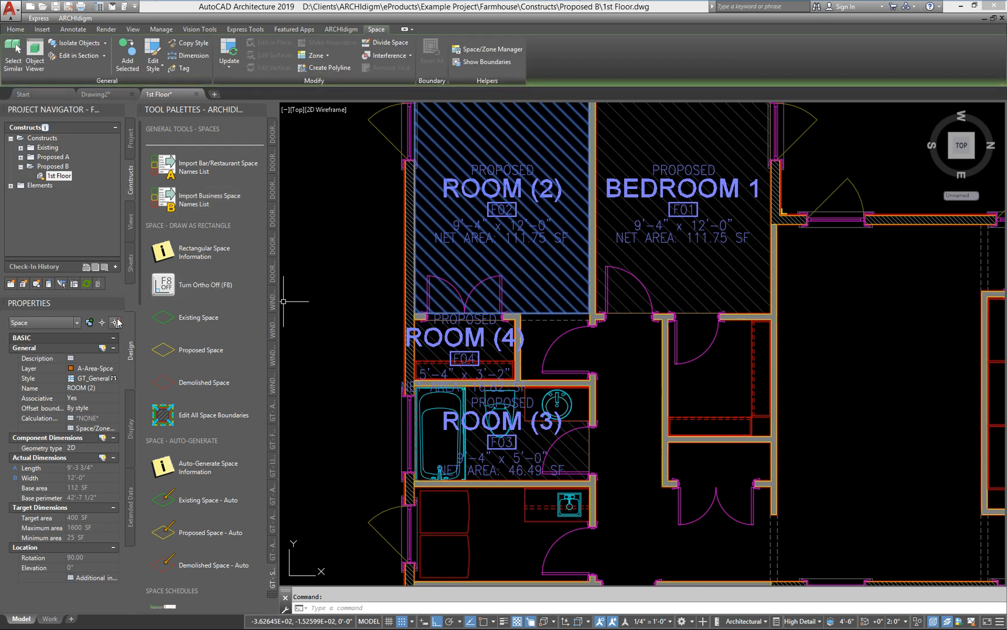
left_click(99, 387)
left_click(130, 386)
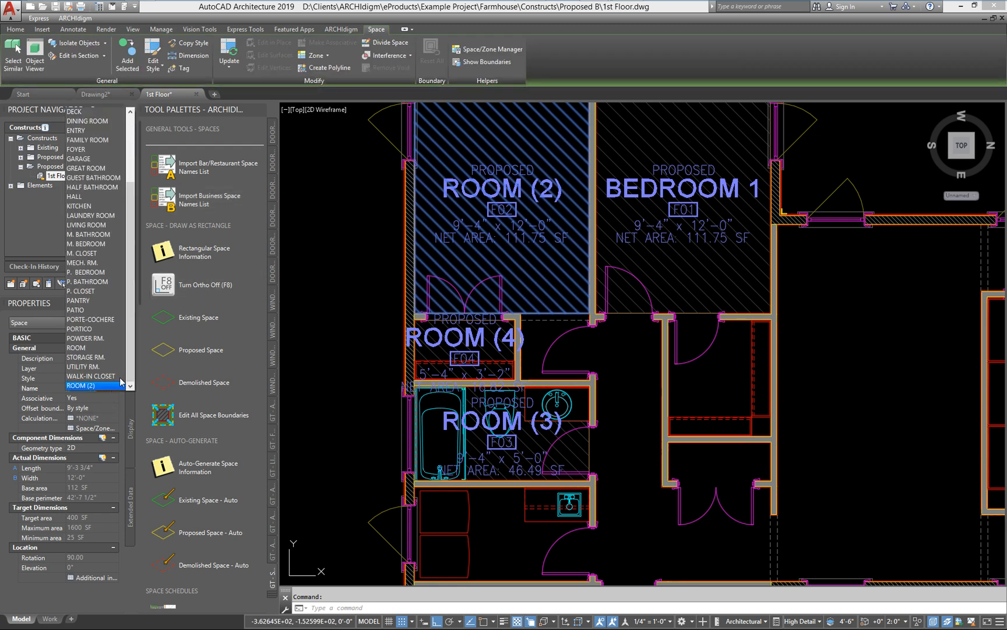
scroll(98, 170, "up", 4)
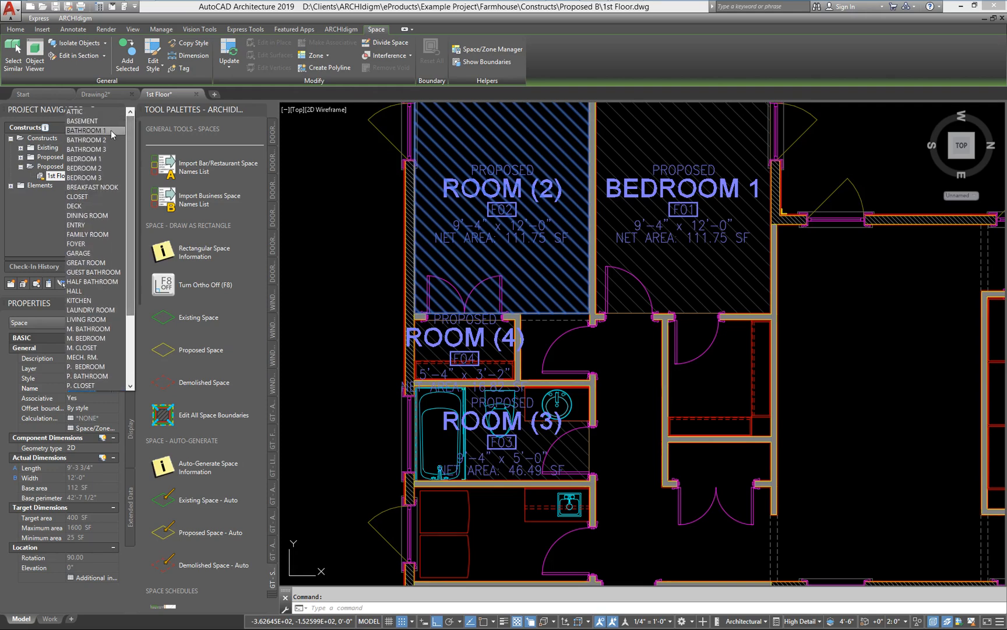
left_click(94, 168)
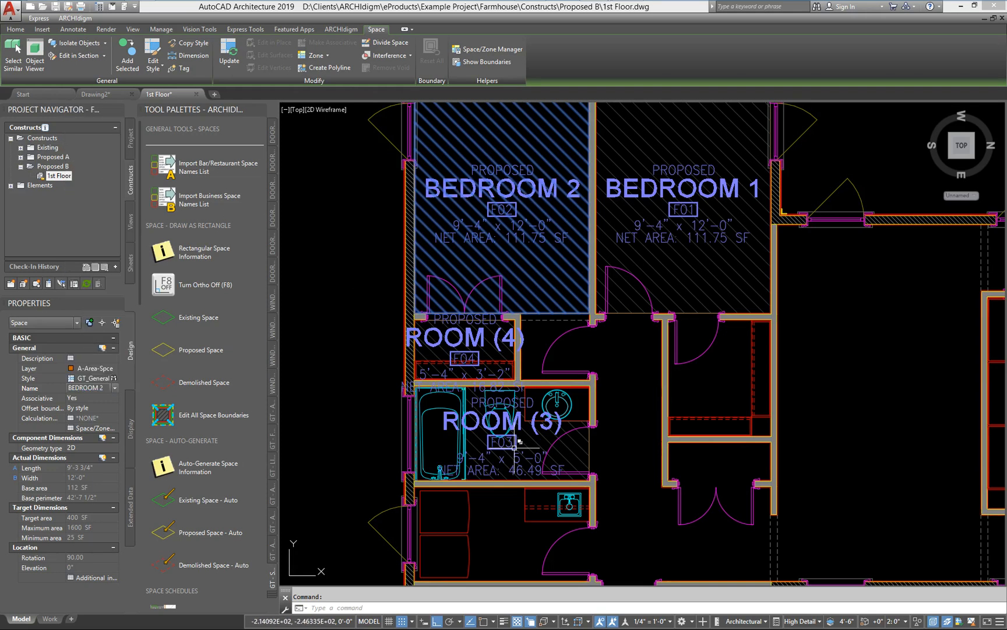
key("Escape")
Step: Change the name of the space ROOM (4) to CLOSET from the space names list
left_click(430, 354)
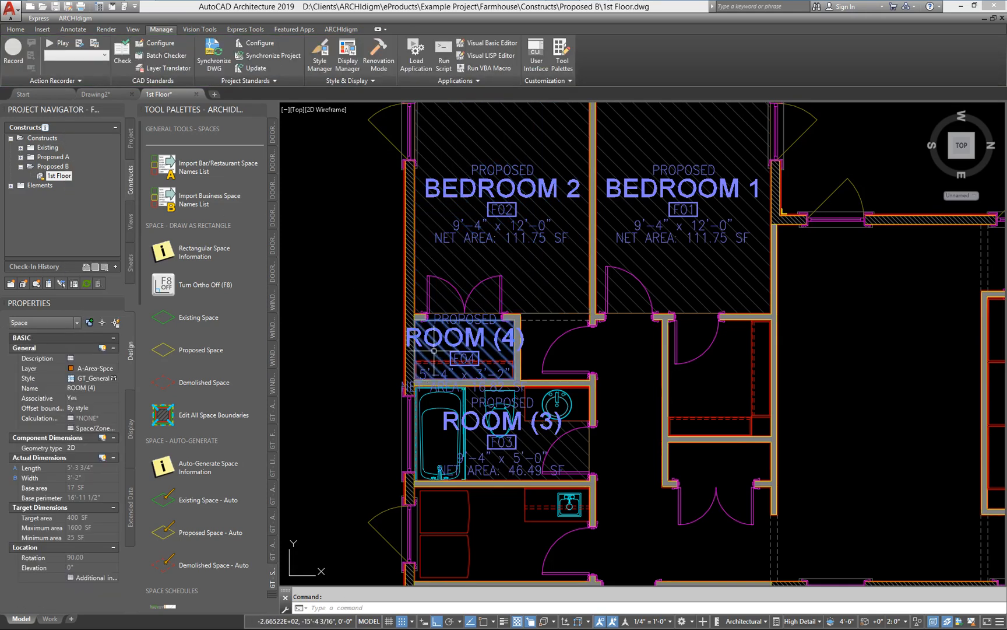
left_click(97, 388)
left_click(114, 388)
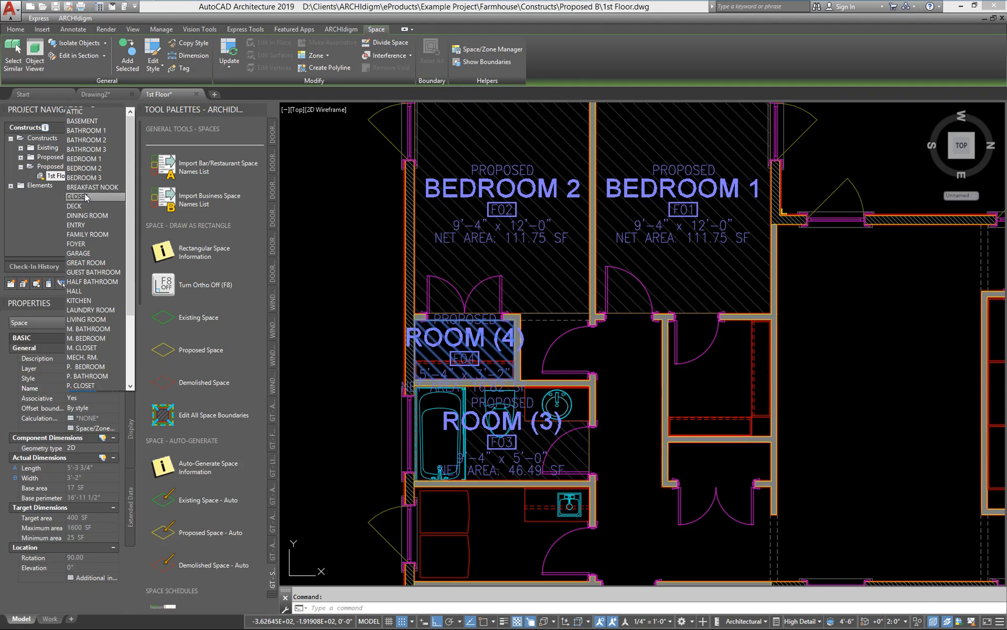
left_click(87, 178)
key("Escape")
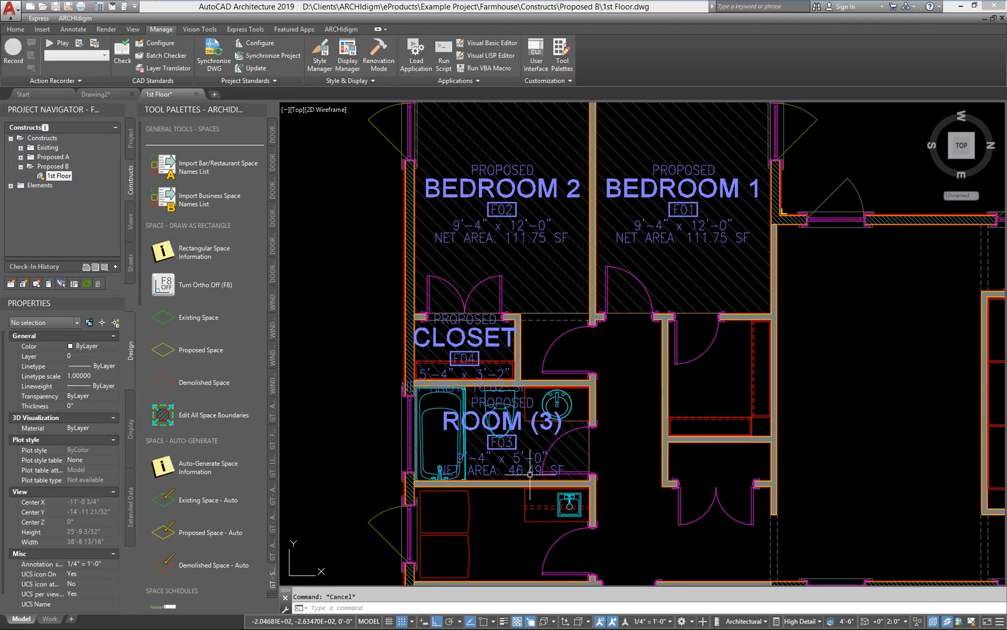
Step: Change the name of the space ROOM (3) to BATHROOM 1 from the space names list
left_click(568, 451)
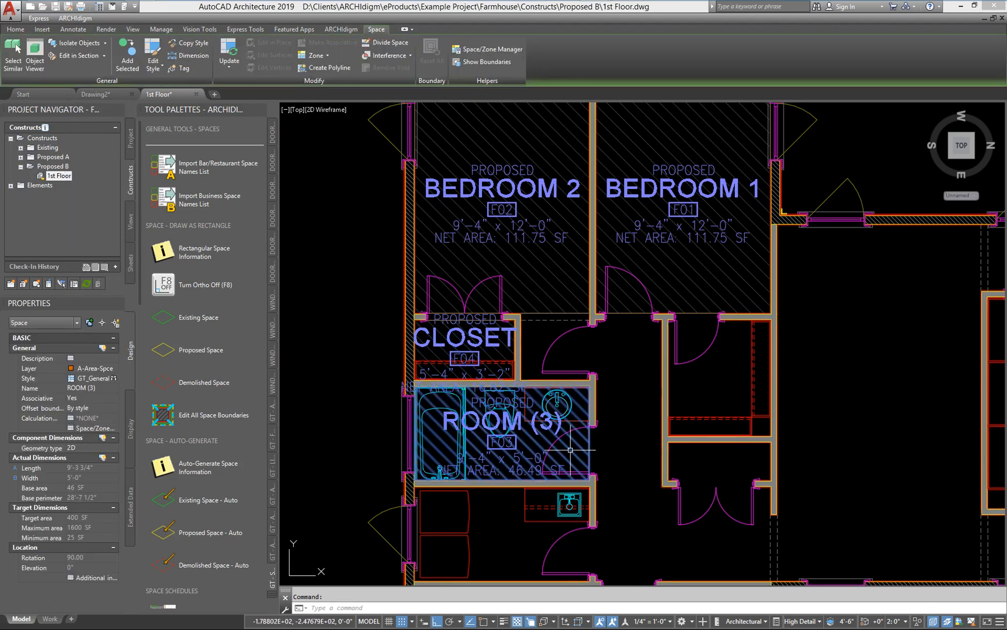
left_click(115, 388)
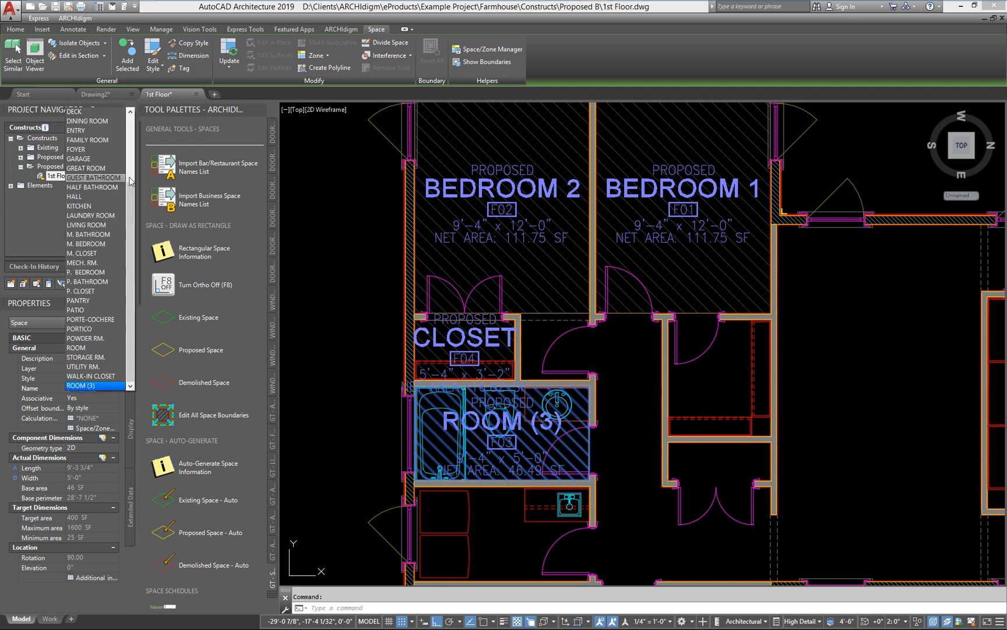
left_click_drag(130, 197, 129, 130)
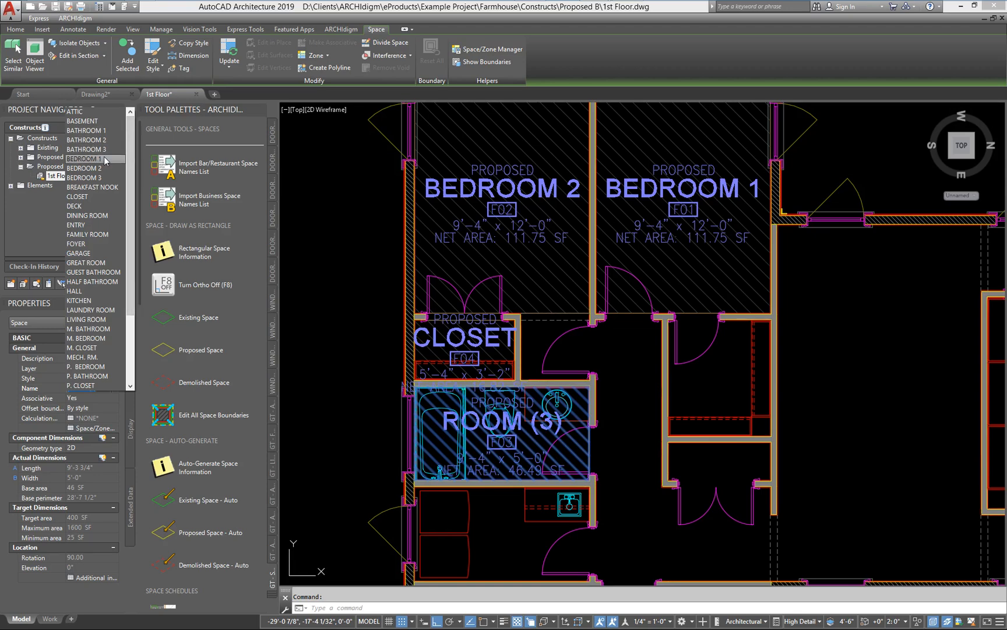
left_click(99, 130)
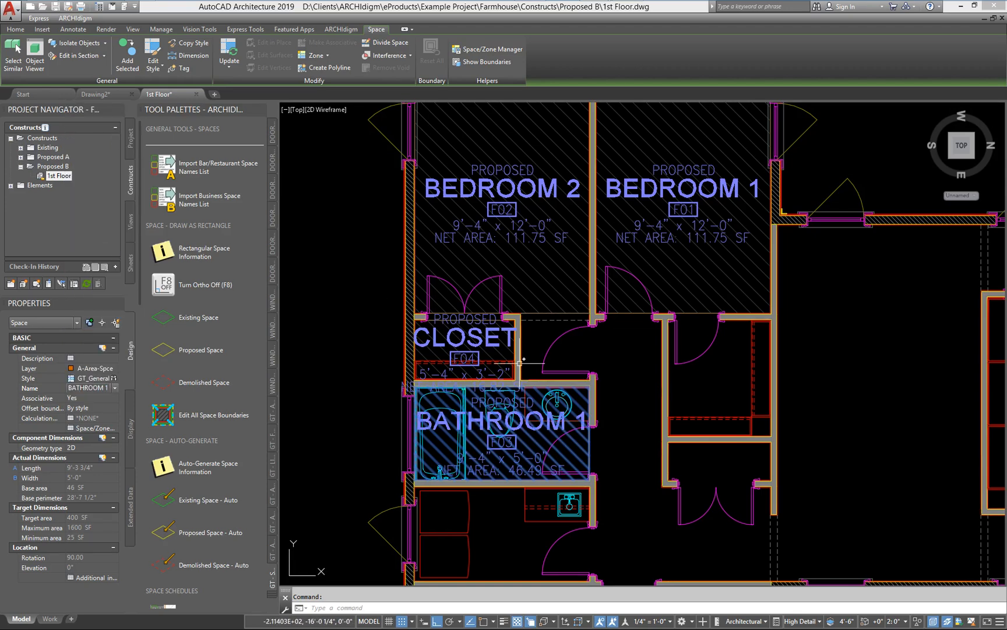
key("Escape")
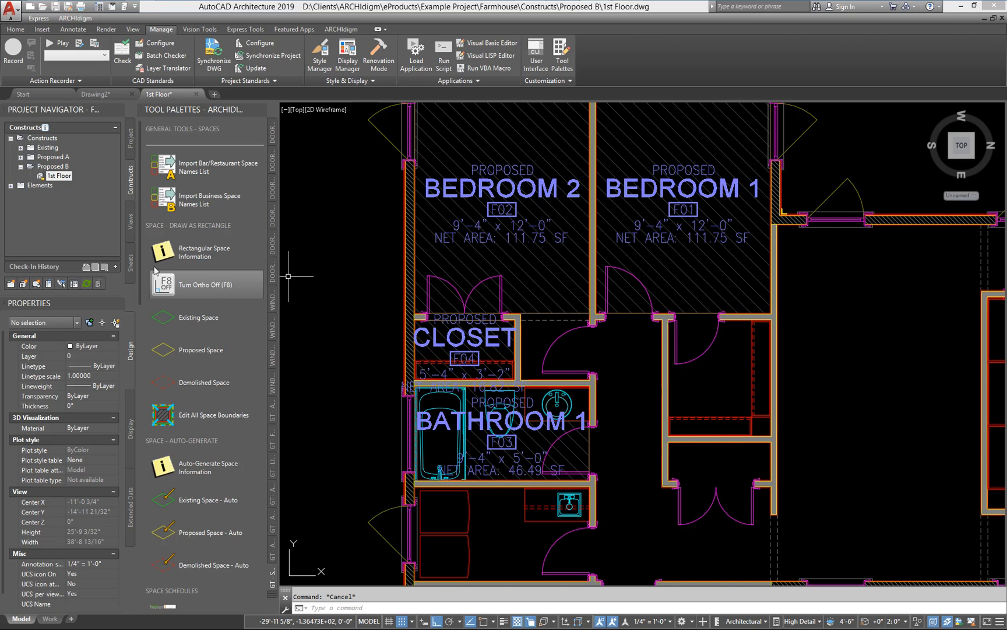
Step: Import the GT_Tag_Space_Label_Centered_Basic_3_Small multi-view block definition from the Space Tag - Basic - 3 - Small tool
left_click_drag(139, 232, 135, 444)
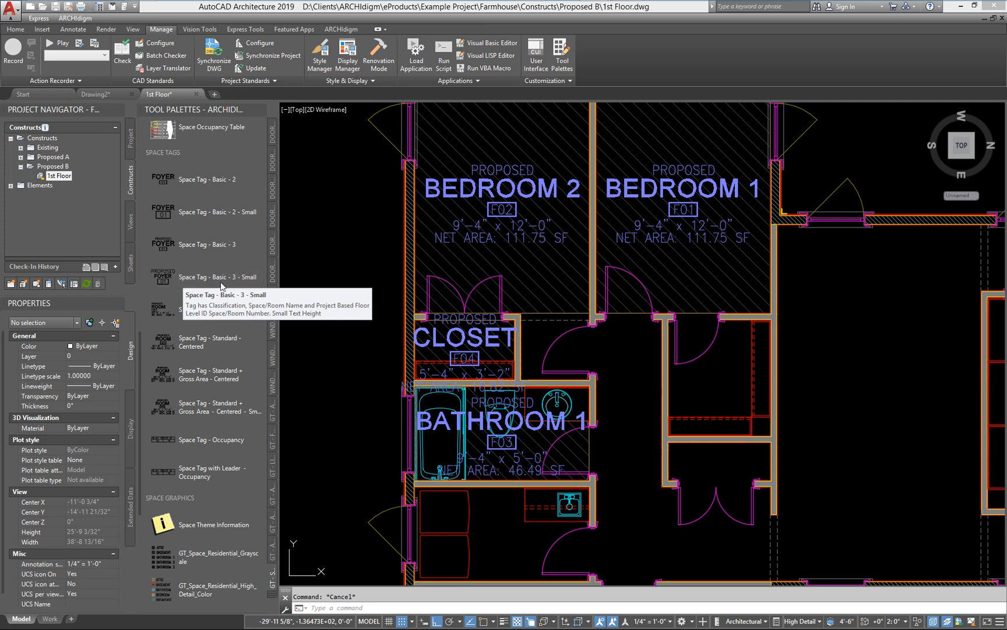
right_click(166, 279)
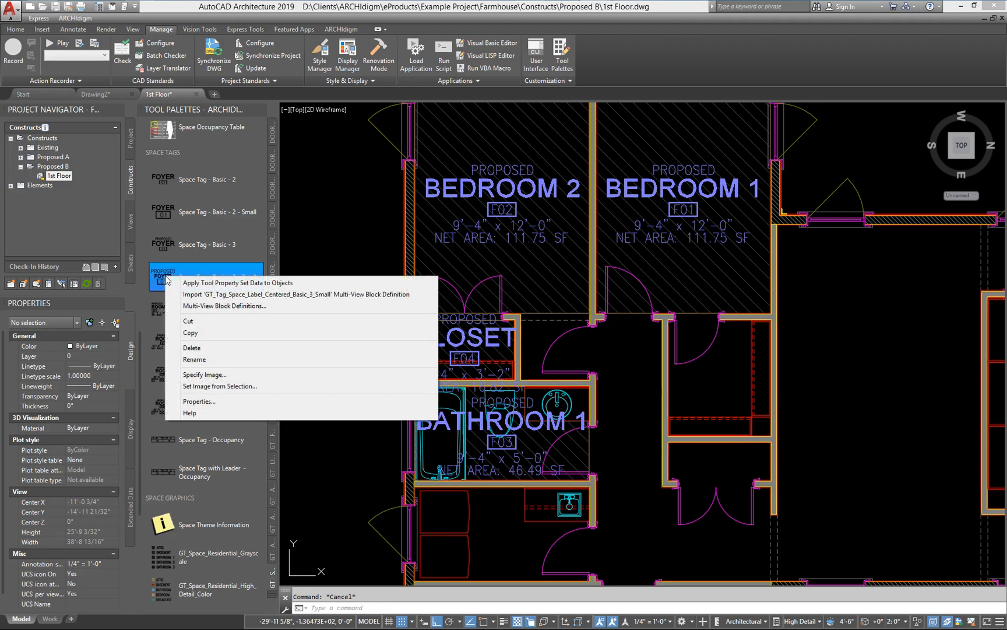
left_click(193, 300)
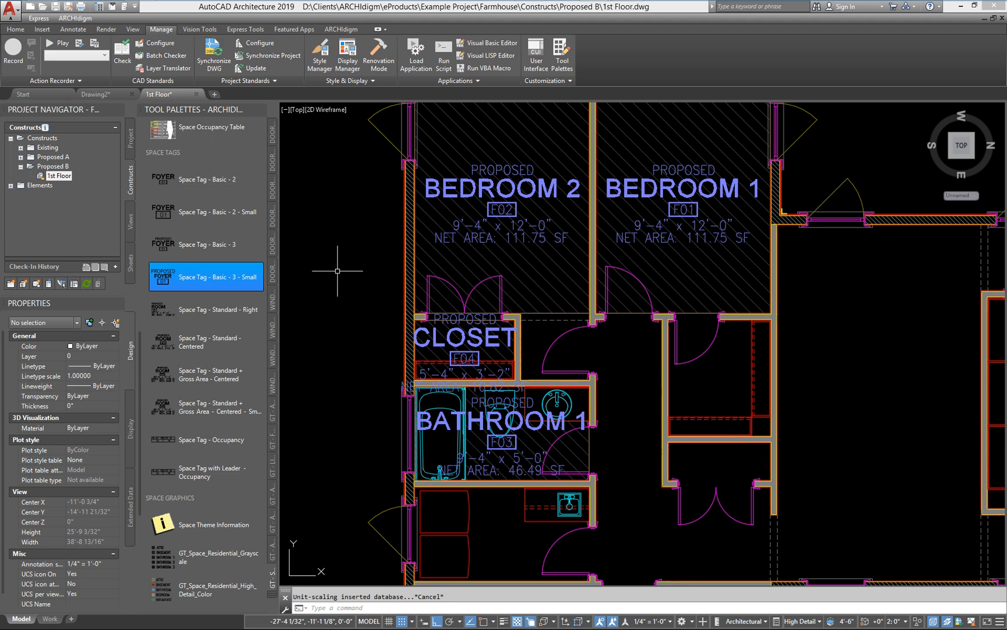
Step: Set the definition of the BEDROOM 1, BEDROOM 2, CLOSET and BATHROOM 1 tags to GT_Tag_Space_Label_Centered_Basic_3_Small
left_click(447, 188)
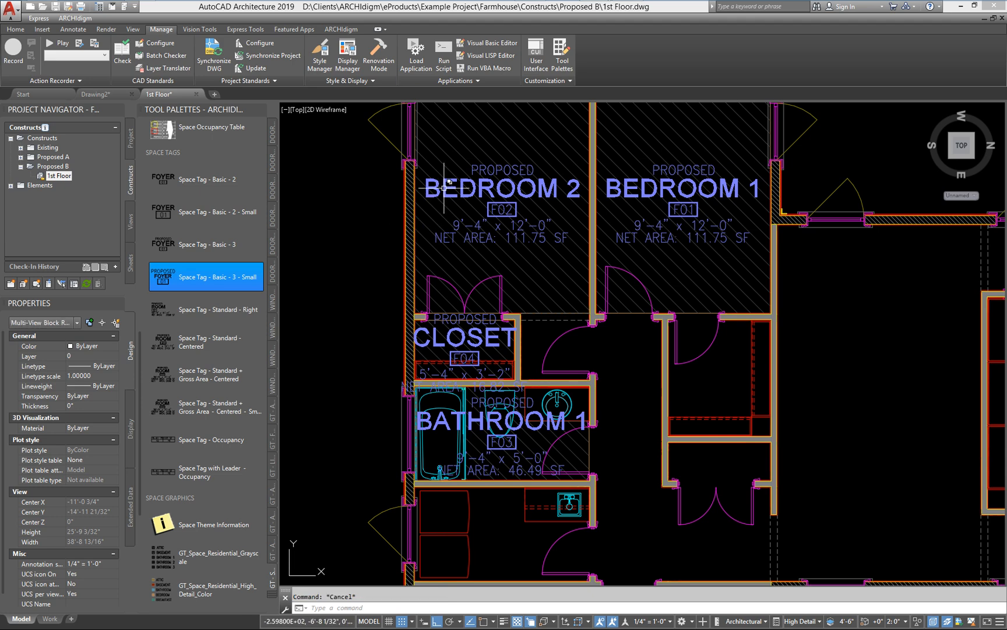
left_click(616, 189)
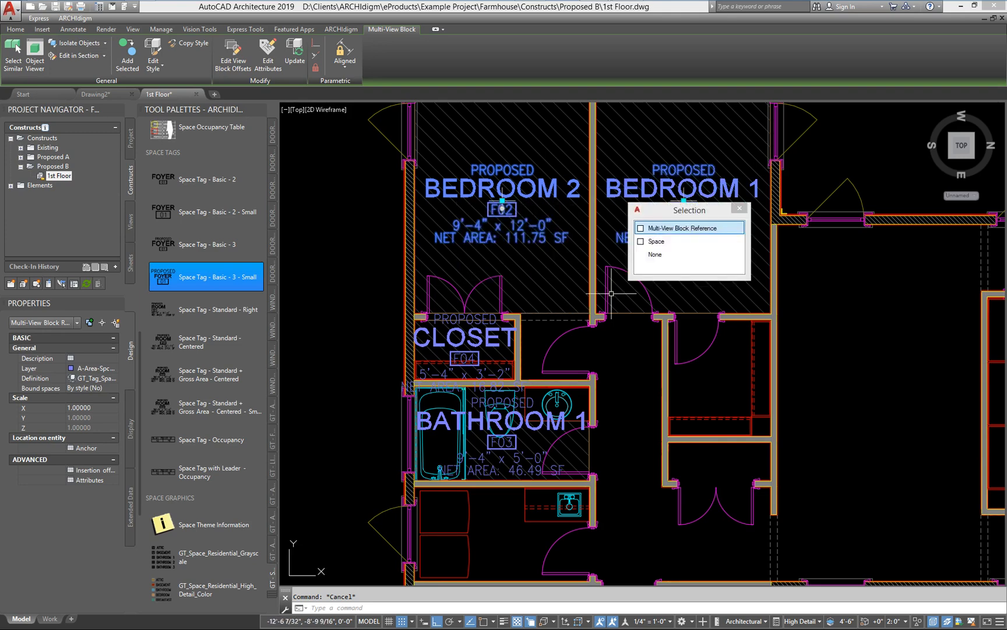
left_click(565, 420)
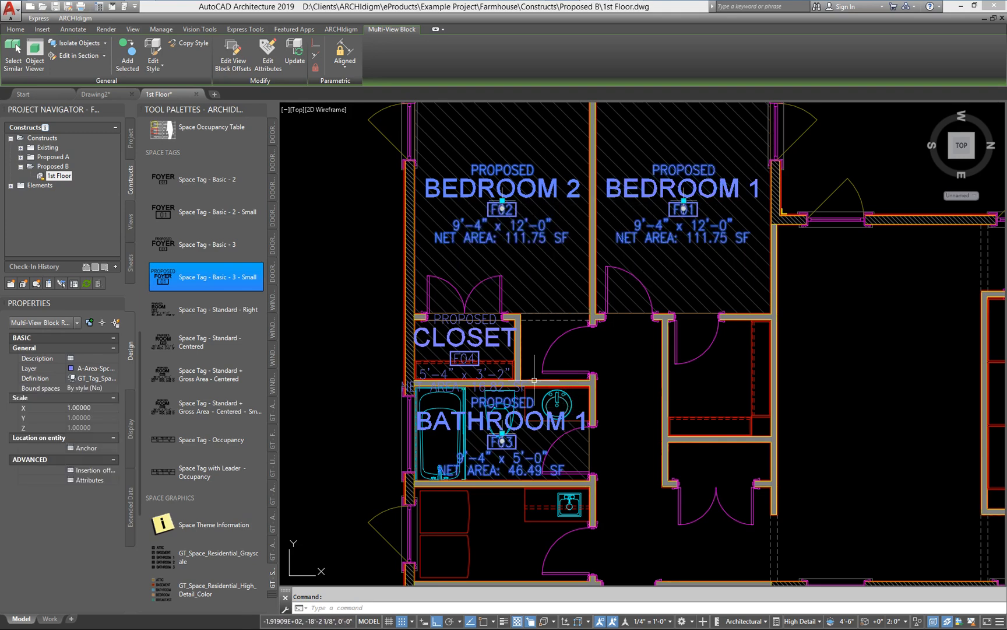
left_click(487, 336)
left_click(95, 378)
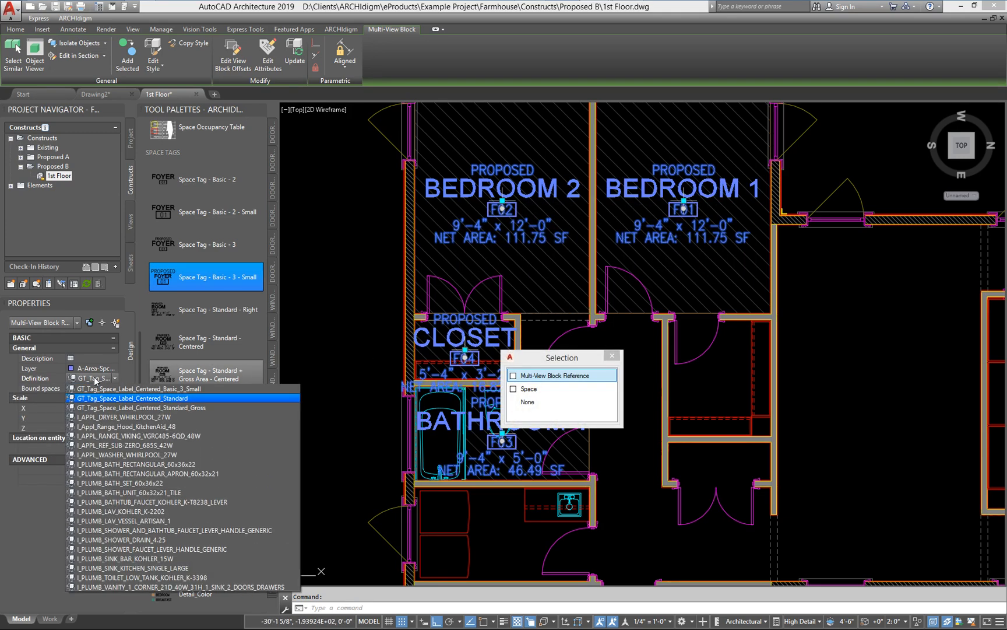
left_click(200, 397)
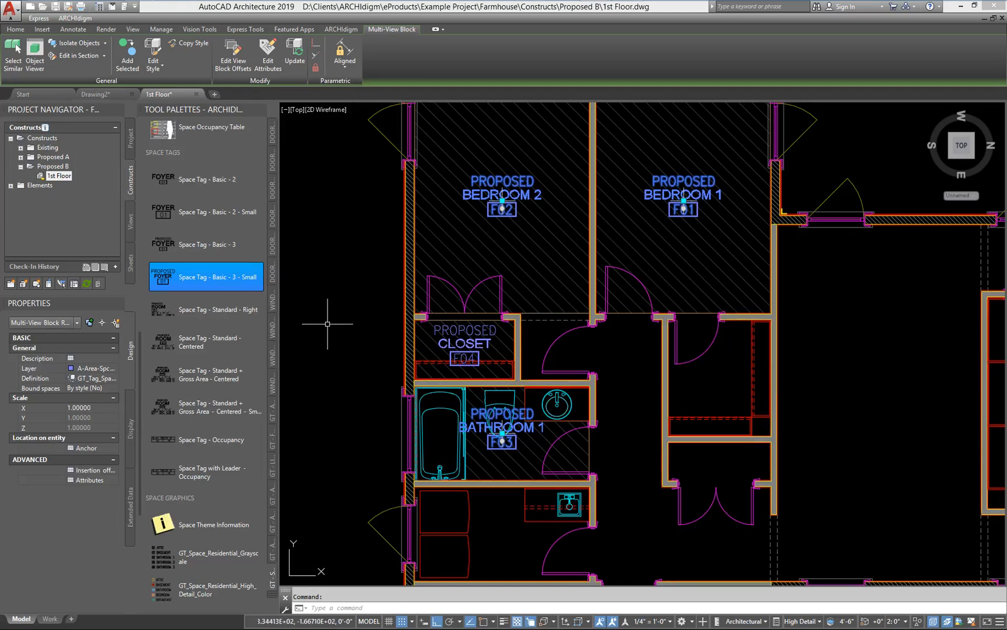
key("Escape")
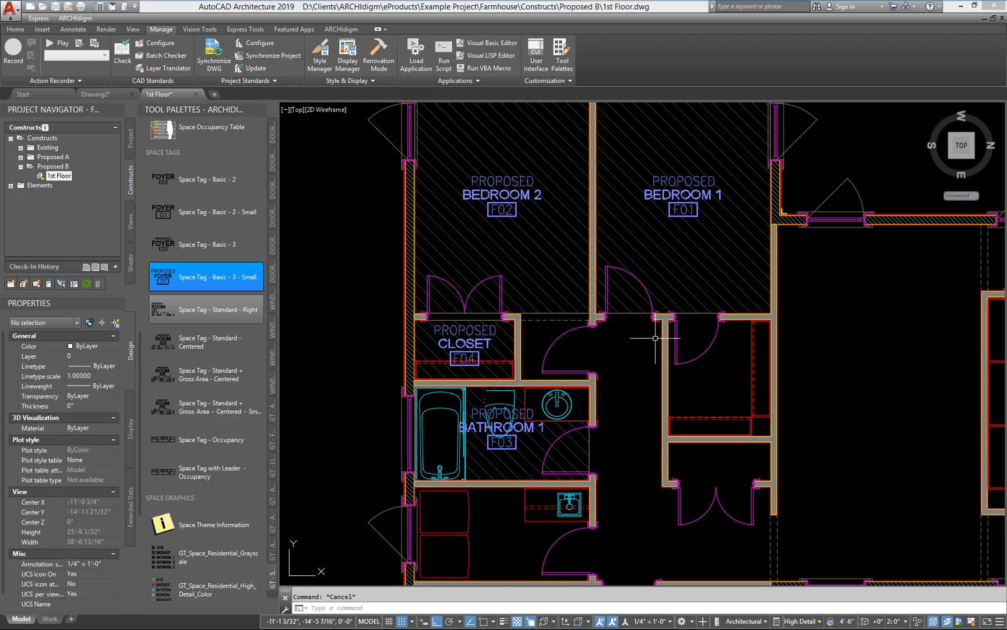
Step: Move the property data location point of the BEDROOM 1 entry door from inside the bedroom into the hallway
middle_click_drag(687, 350, 697, 410)
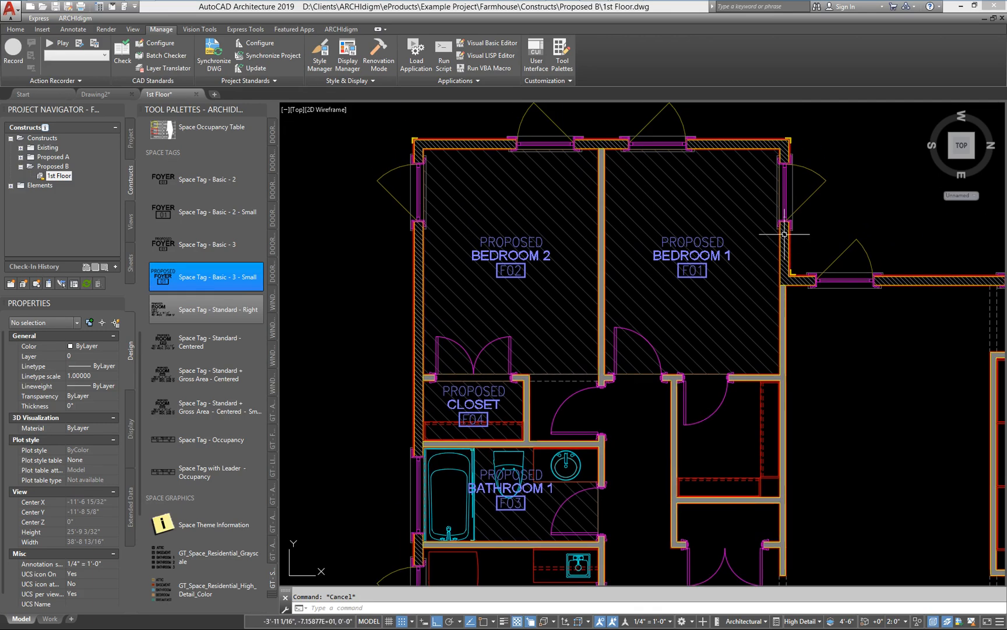
scroll(630, 397, "up", 3)
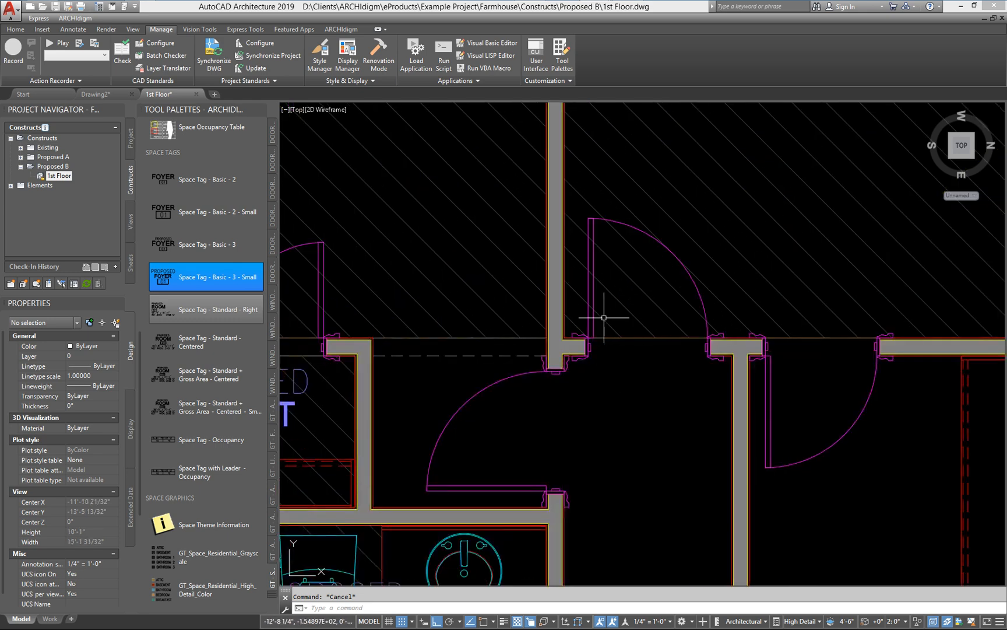
left_click(592, 297)
middle_click_drag(619, 332, 609, 407)
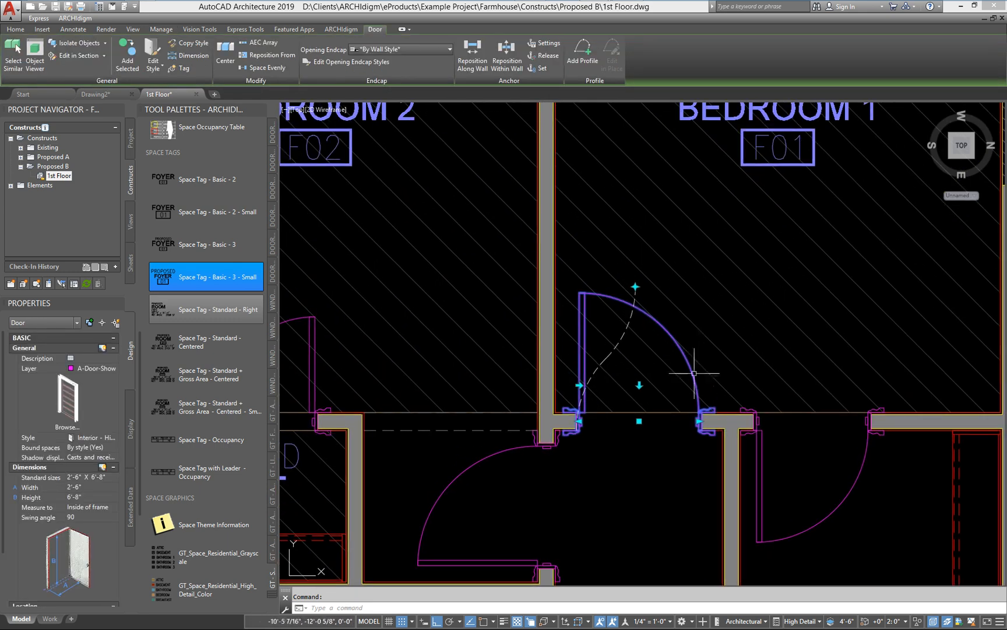
scroll(679, 382, "down", 2)
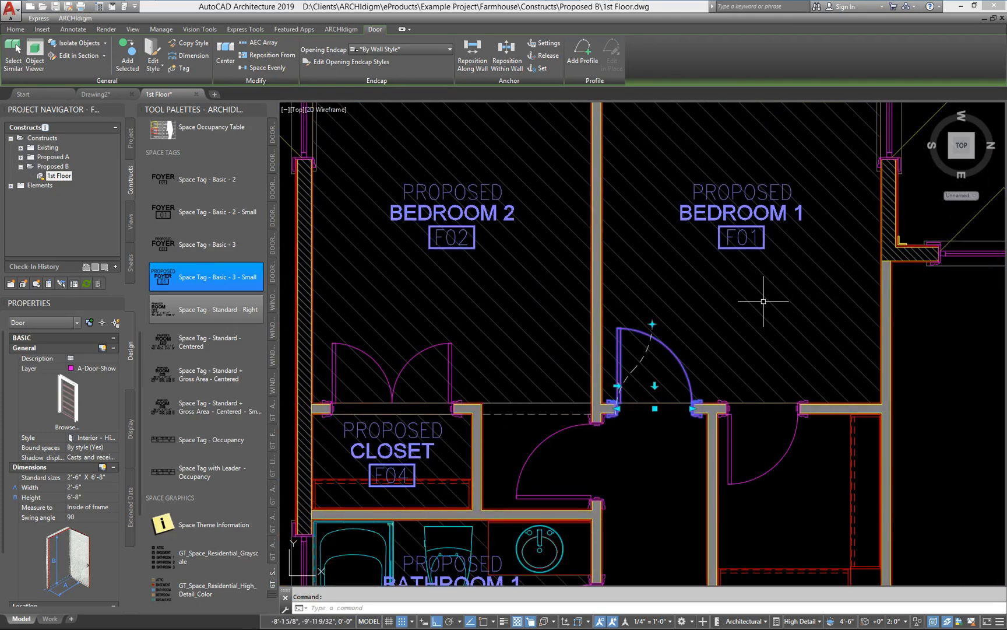
scroll(763, 301, "down", 2)
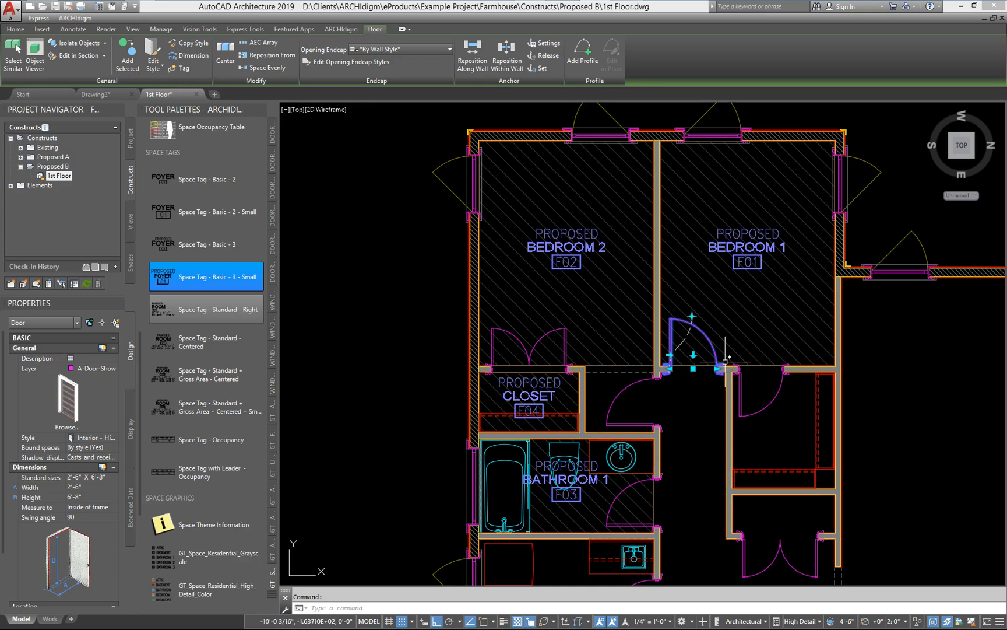
left_click(692, 315)
scroll(700, 341, "up", 4)
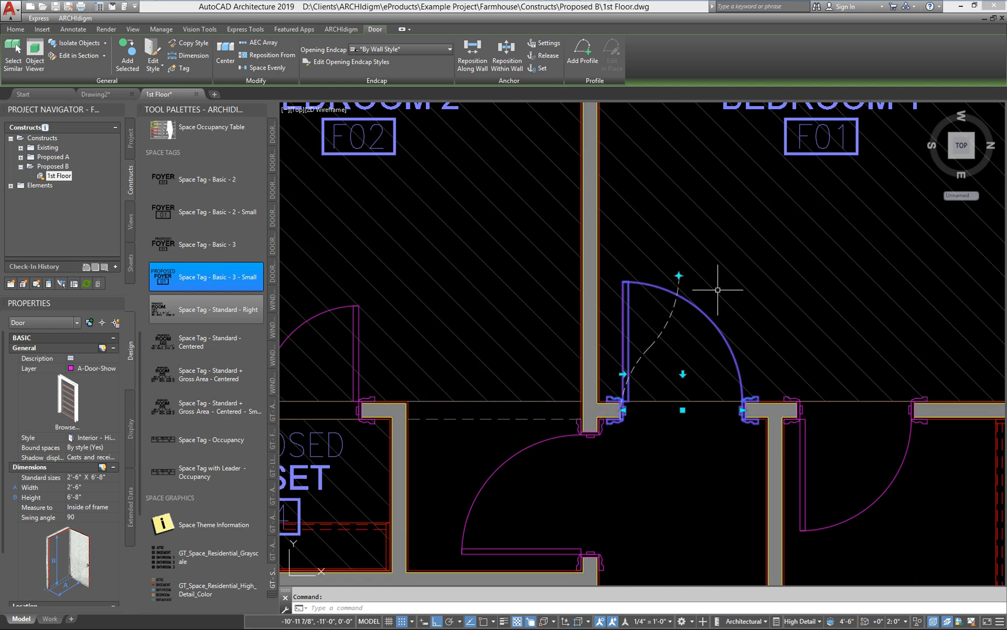
left_click(679, 276)
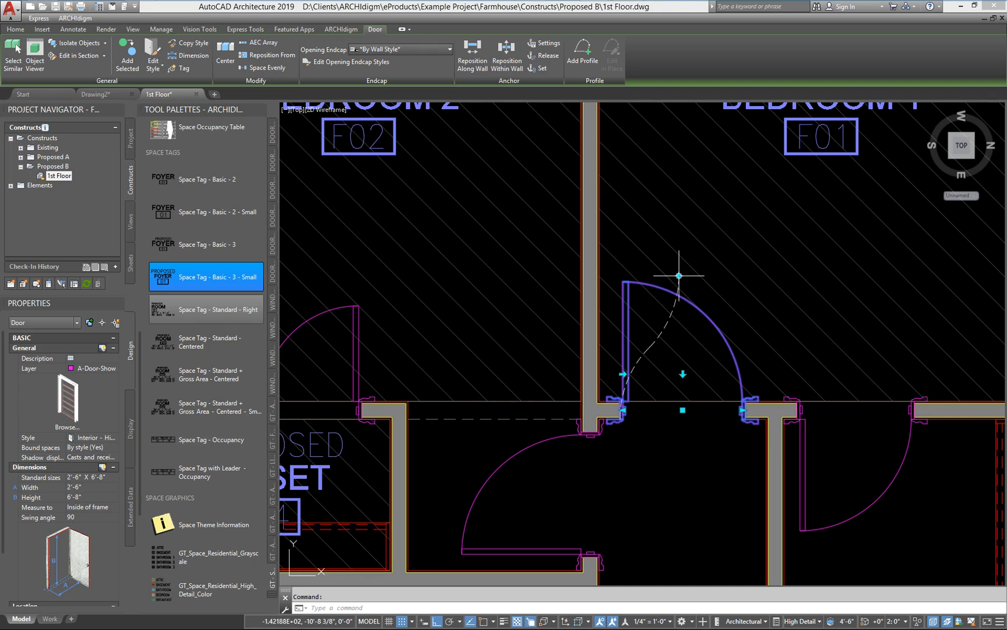
left_click(679, 275)
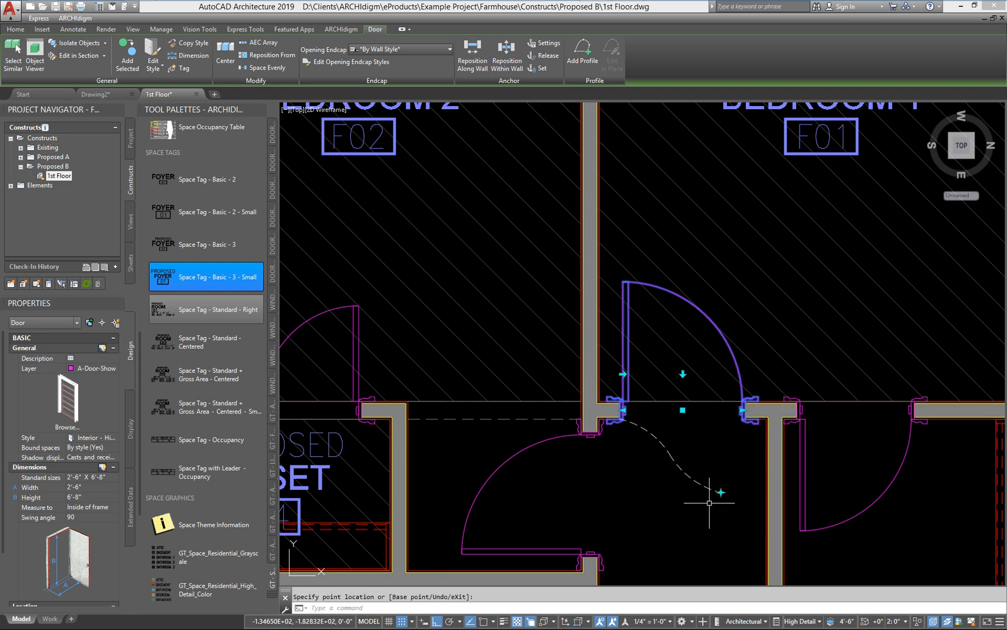
middle_click_drag(719, 531, 688, 366)
scroll(620, 510, "down", 4)
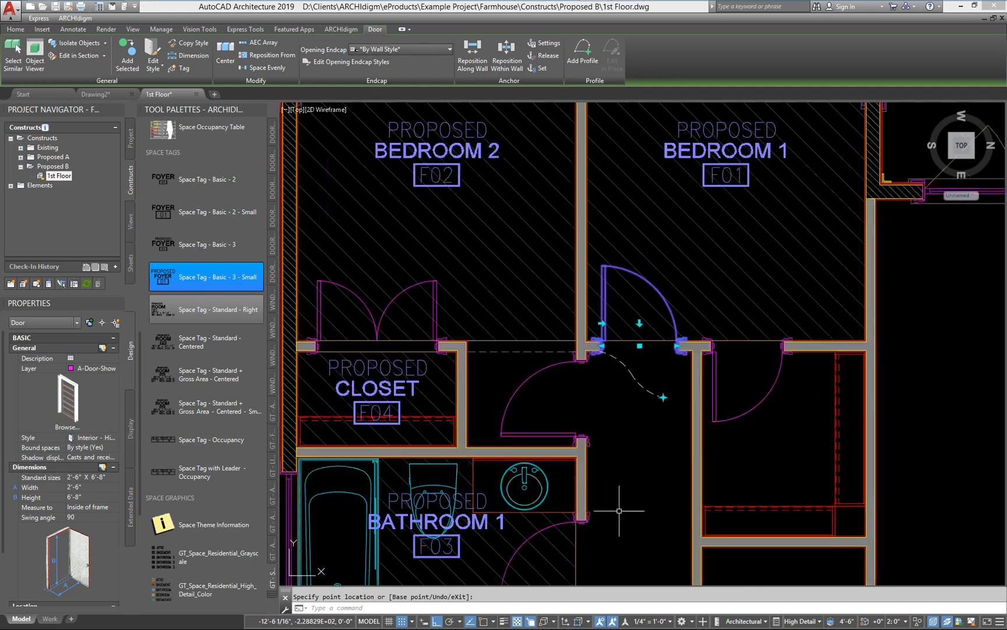
Step: Move the property data location point of the BEDROOM 1 entry door from the hallway back into the bedroom
middle_click_drag(635, 504, 638, 483)
scroll(629, 502, "down", 1)
scroll(651, 338, "up", 3)
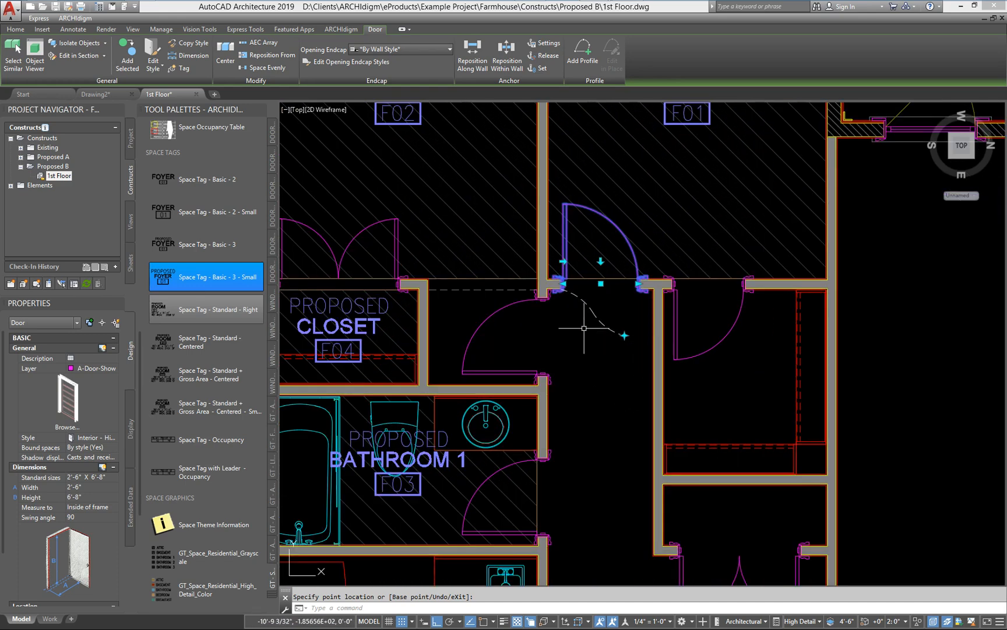
mouse_move(599, 435)
middle_mouse_down()
mouse_move(587, 385)
mouse_move(595, 507)
middle_mouse_up()
scroll(618, 406, "up", 2)
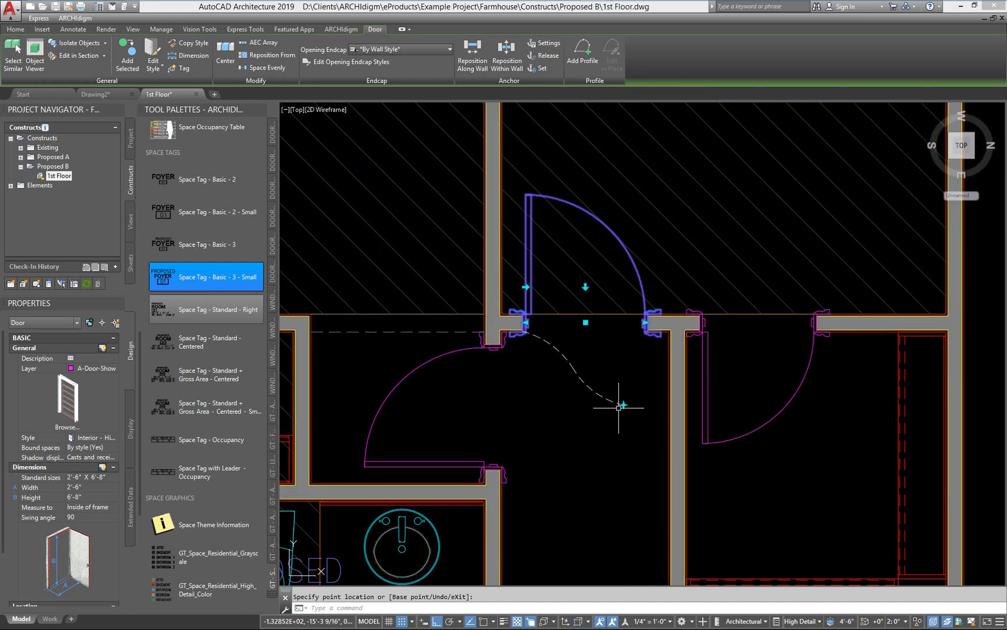
scroll(584, 245, "up", 2)
middle_click_drag(582, 221, 604, 304)
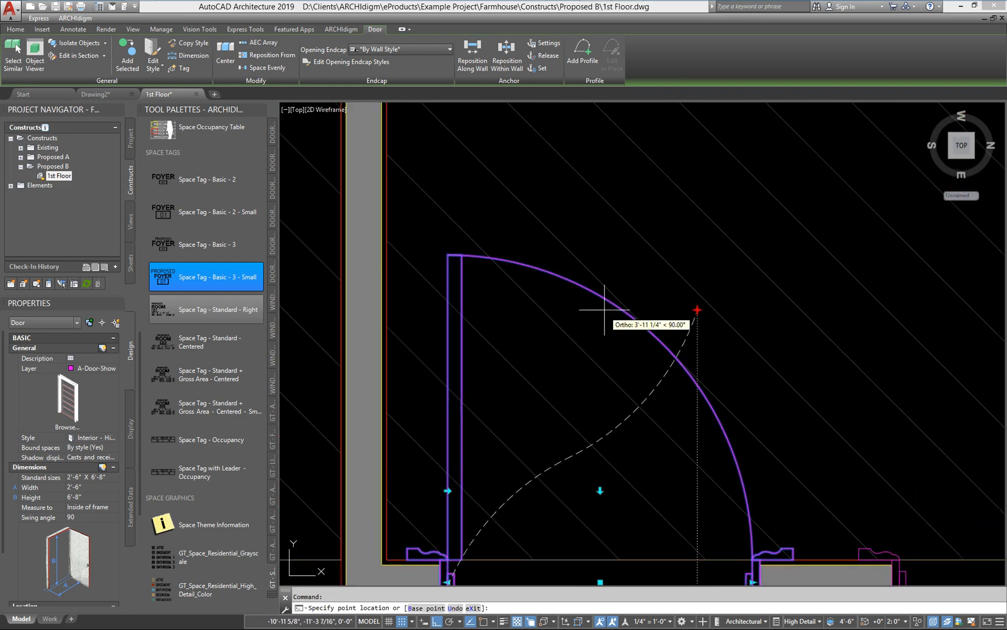
scroll(612, 357, "down", 5)
key("Escape")
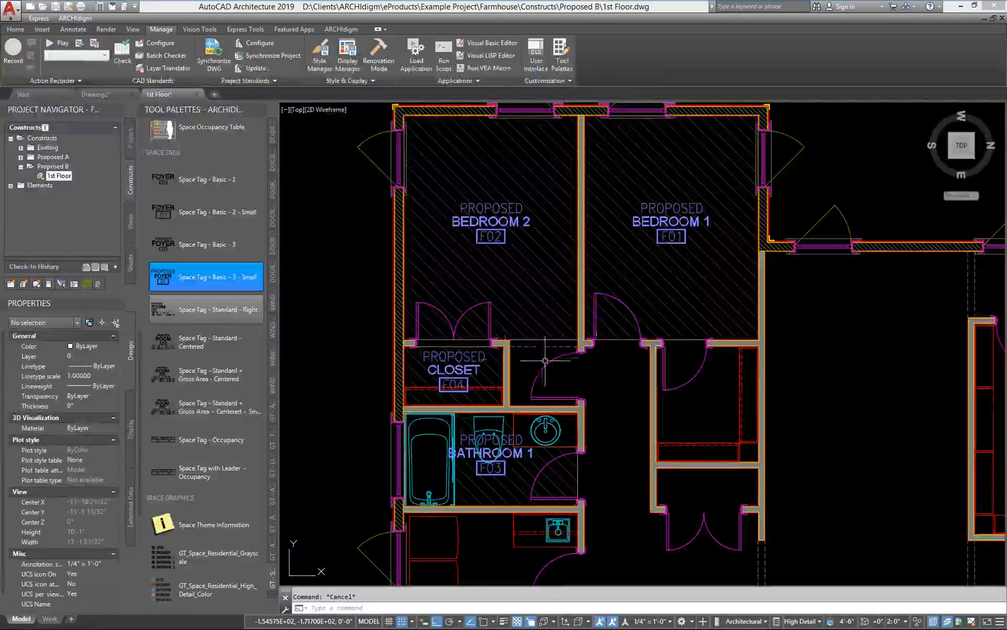
Step: Inspect the property data location point of the window in BEDROOM 1's exterior side wall
middle_click_drag(787, 140, 778, 197)
left_click(776, 224)
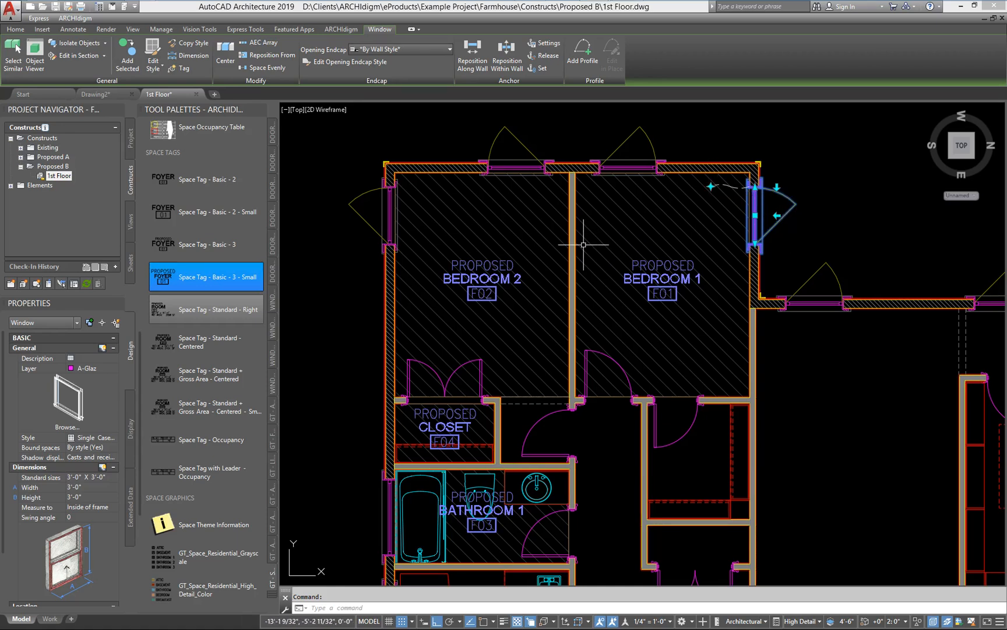
key("Escape")
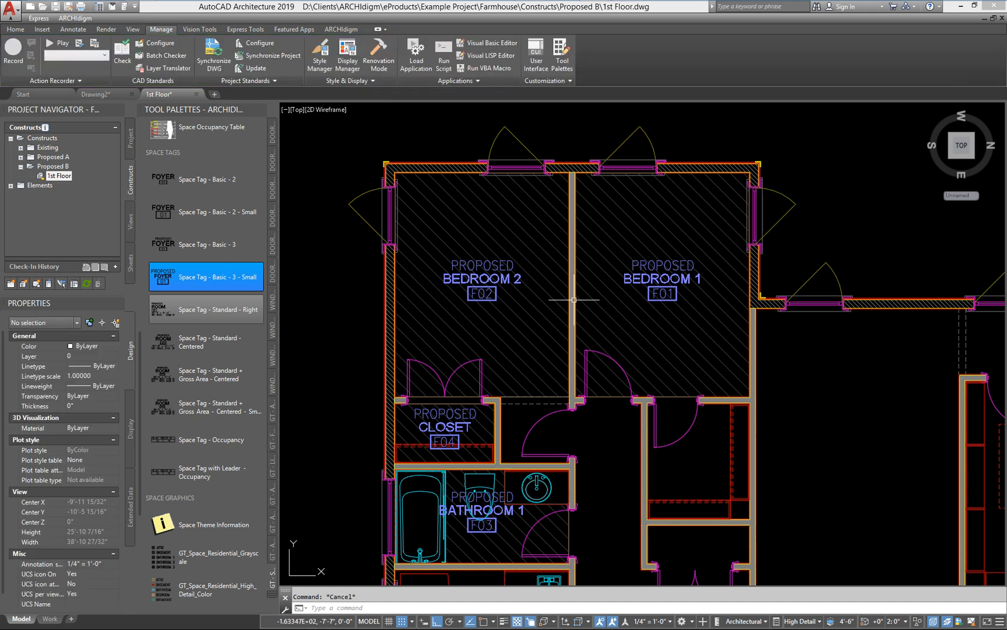
Step: Save and close the 1st Floor construct drawing
middle_click_drag(585, 351, 580, 343)
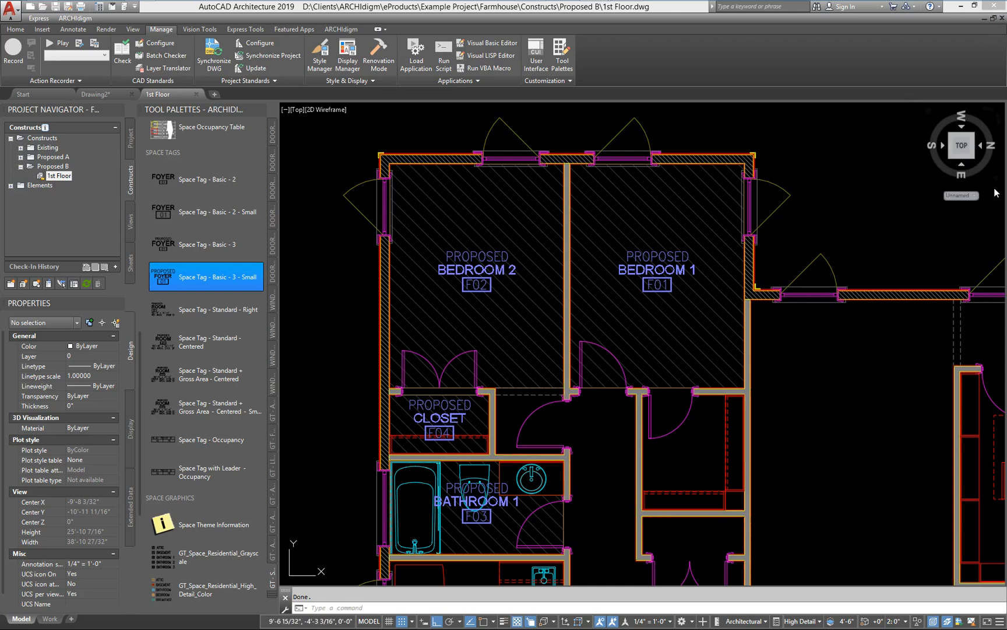
left_click(1002, 18)
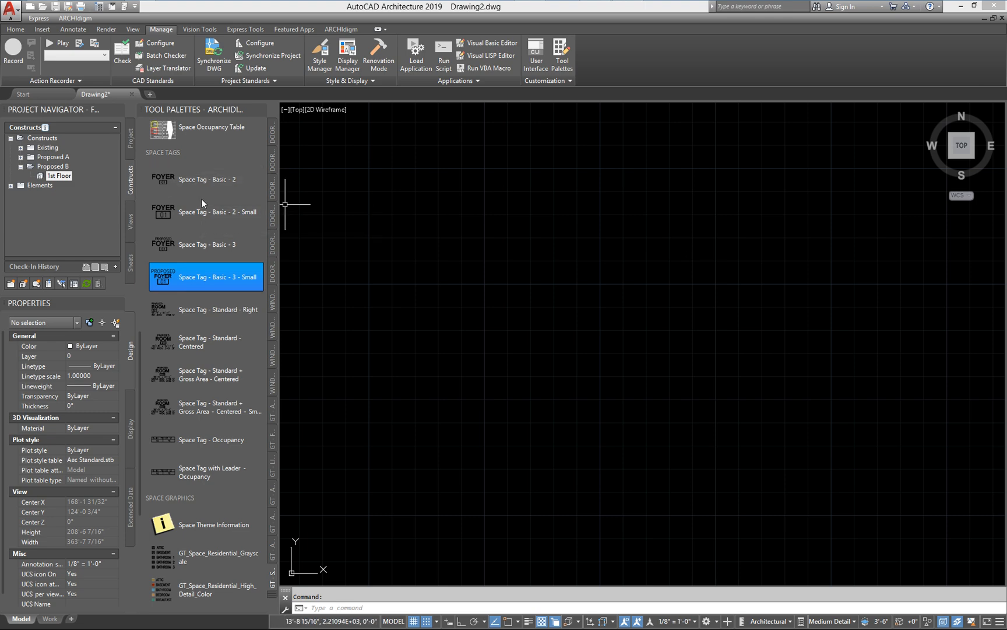
Step: Create sheet A2.0 titled FLOOR PLAN in the Construction Documents subset and open it in the drawing editor
left_click(129, 263)
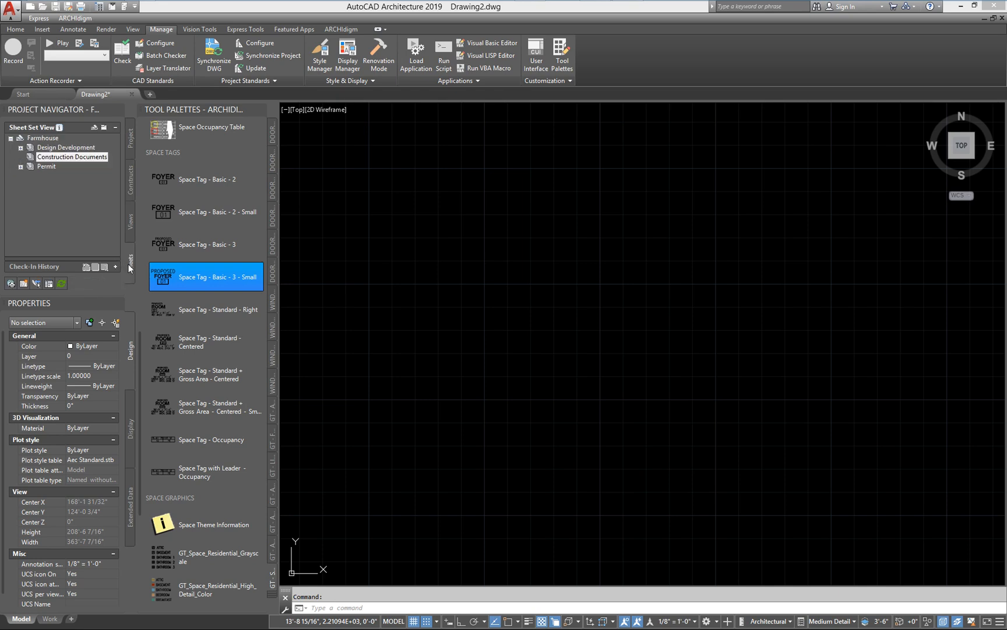
right_click(59, 159)
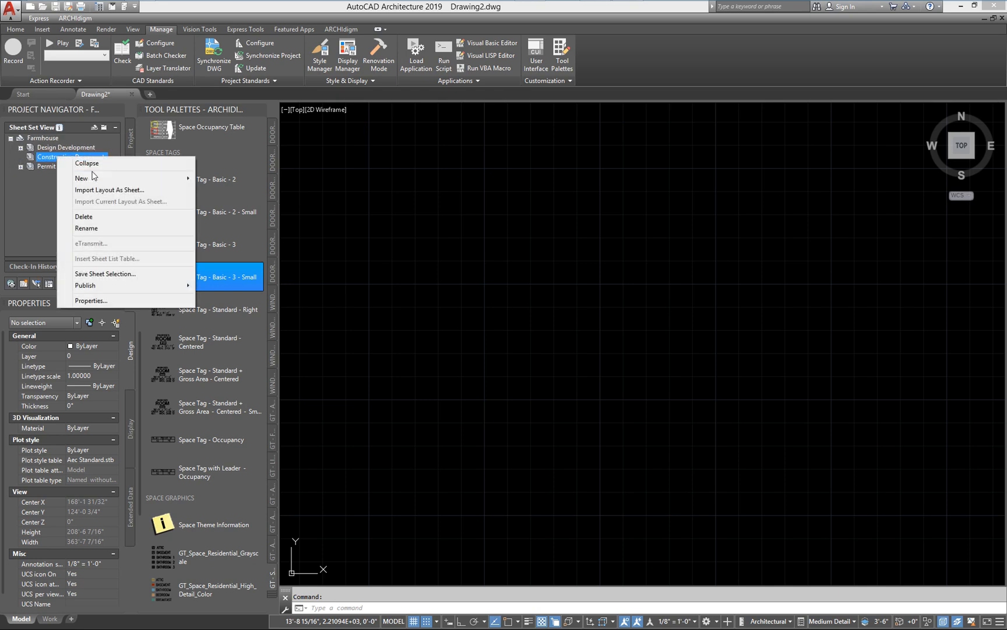
mouse_move(99, 177)
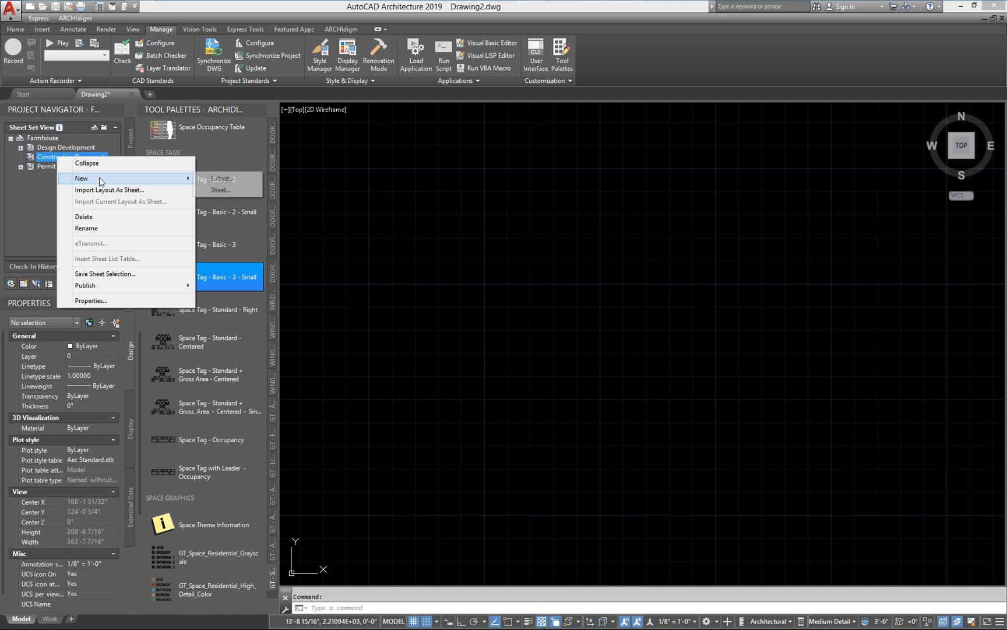
left_click(221, 190)
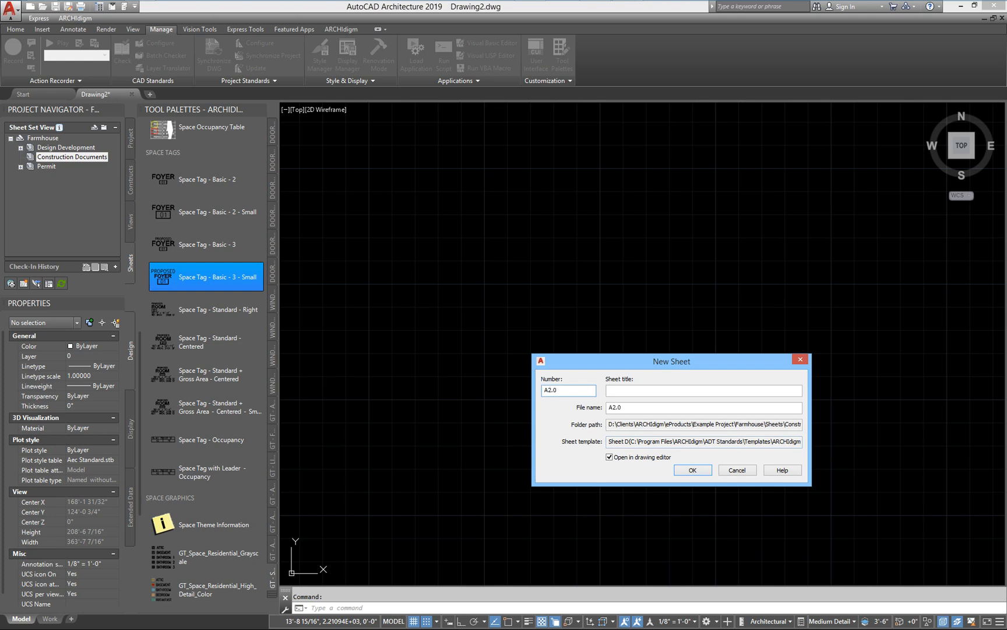
left_click(638, 392)
type("FLOOR PLAN")
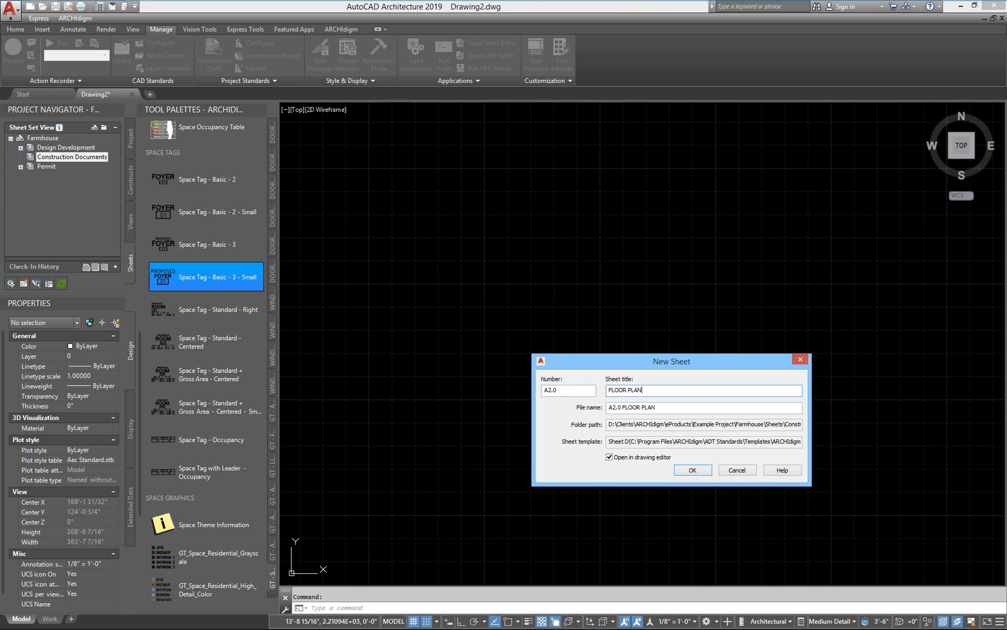
left_click(682, 470)
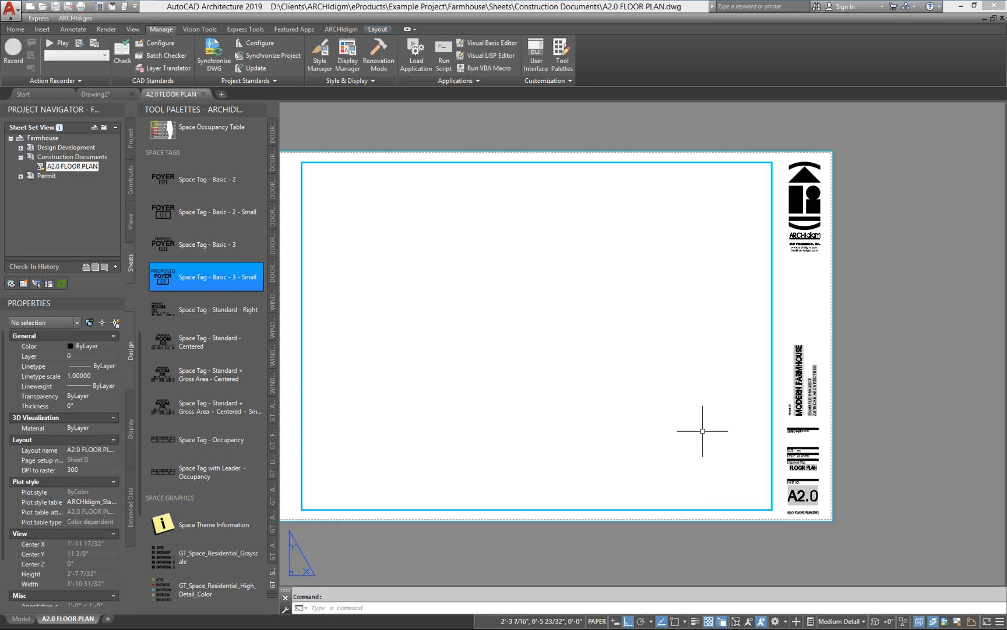
Step: Attach the Proposed B 1st Floor construct inside the A2.0 sheet's viewport
middle_click_drag(567, 391, 604, 394)
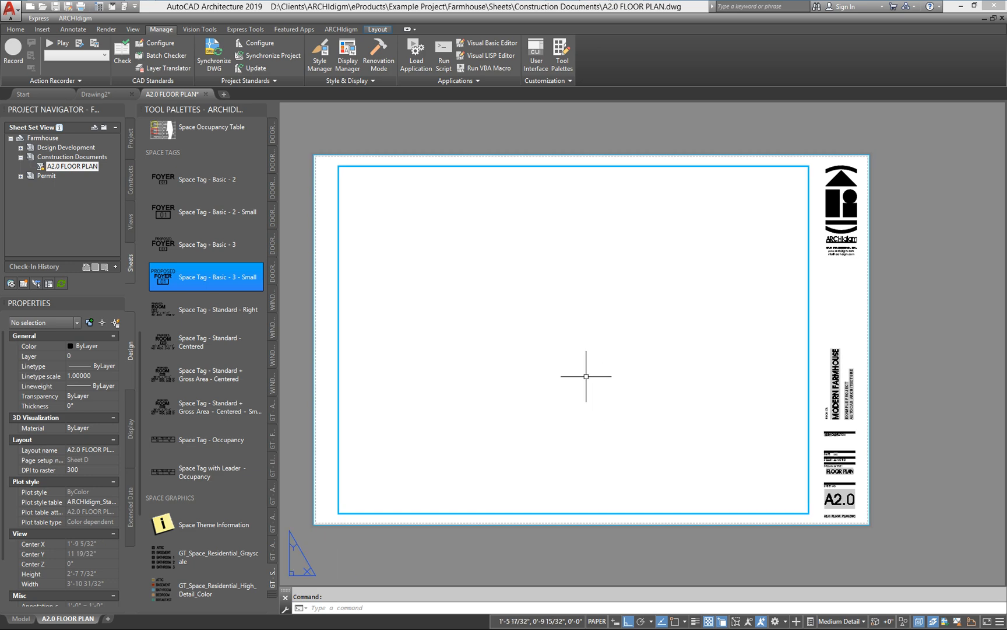
double_click(584, 374)
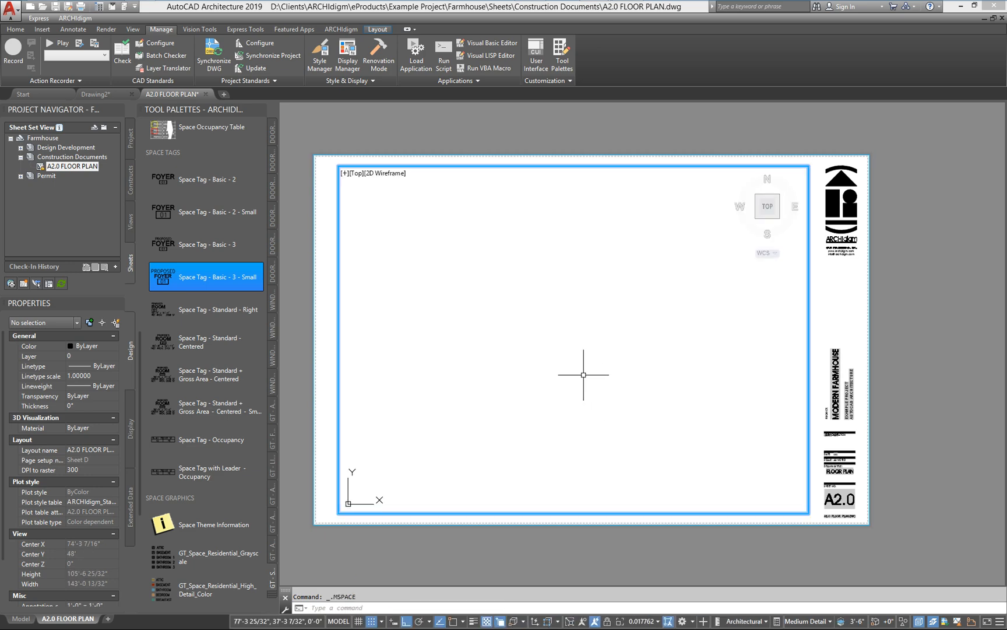
left_click(130, 178)
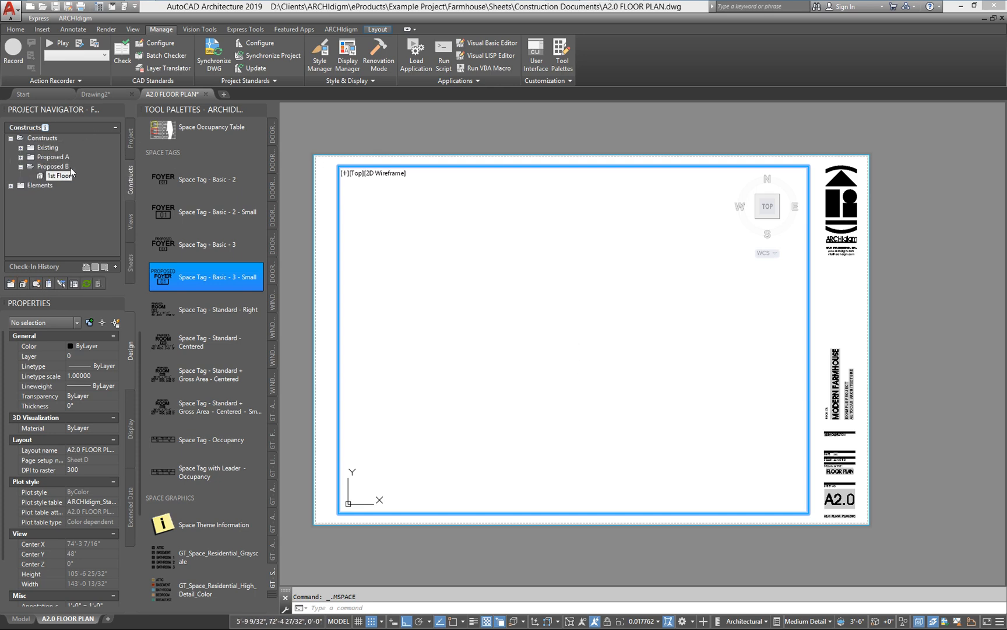
left_click_drag(60, 174, 489, 354)
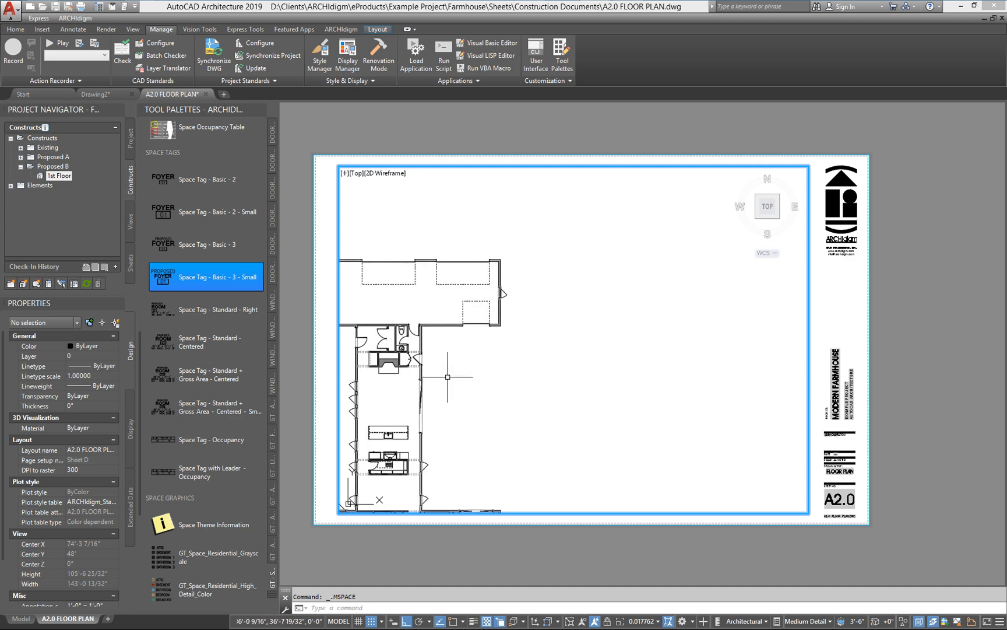
middle_click_drag(448, 379, 557, 326)
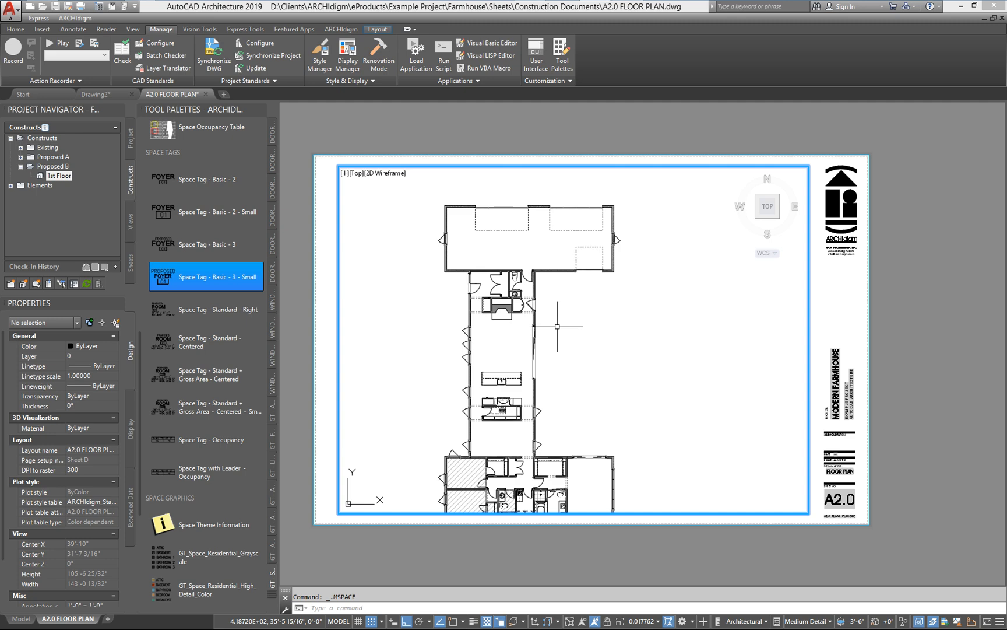
Step: Rotate the viewport's UCS 90 degrees about the Z axis and set the view to the plan of the current UCS
type("ucs")
key("Return")
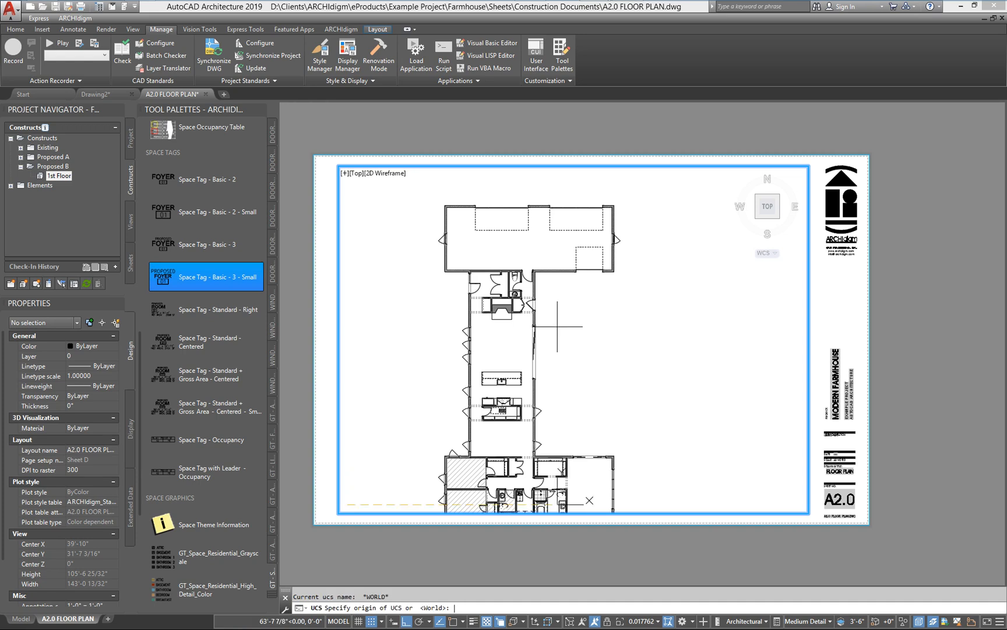
type("z")
key("Return")
type("90")
key("Return")
type("PLAN")
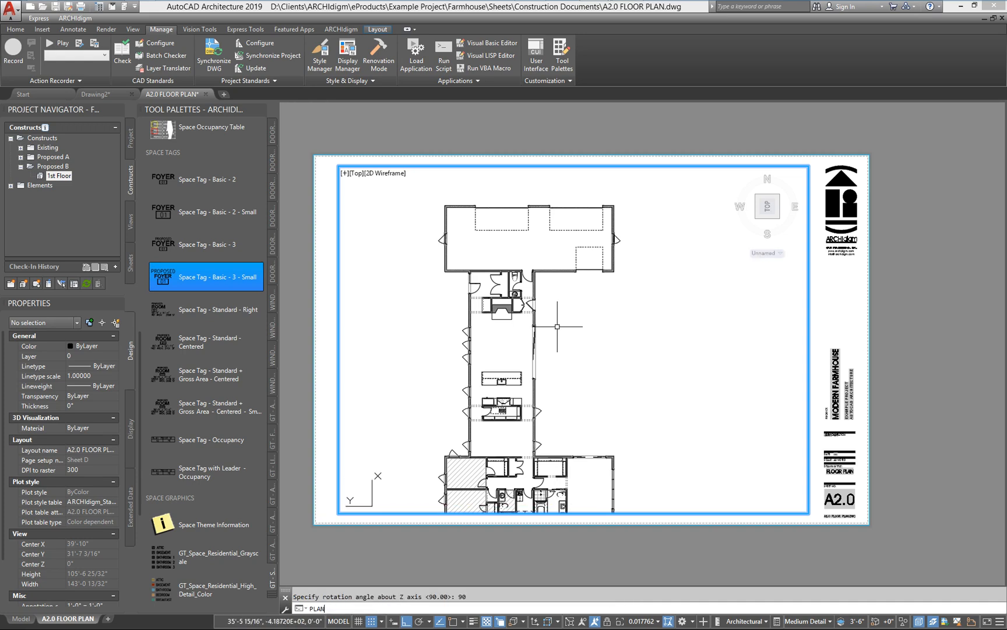
key("Return")
key("Return")
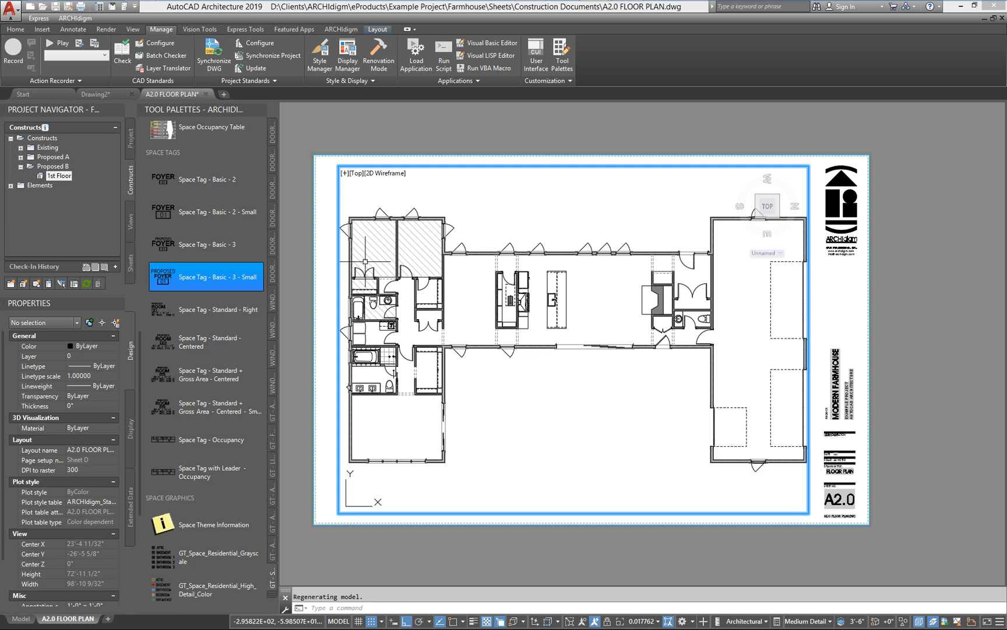
Step: Set the viewport scale to 1/4" = 1'-0" and synchronize the annotation scale with it
left_click(640, 621)
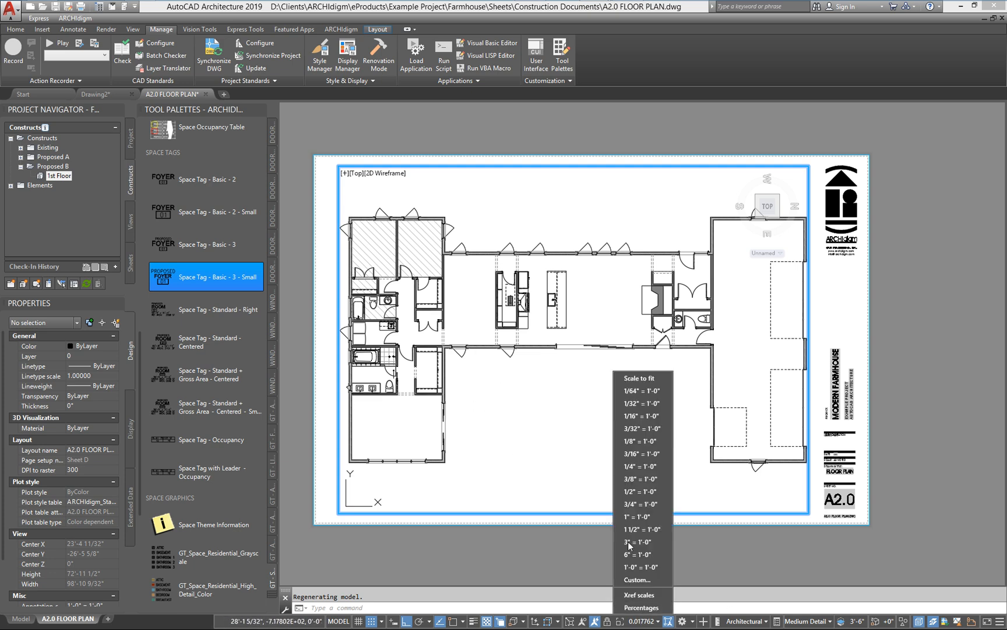
left_click(642, 466)
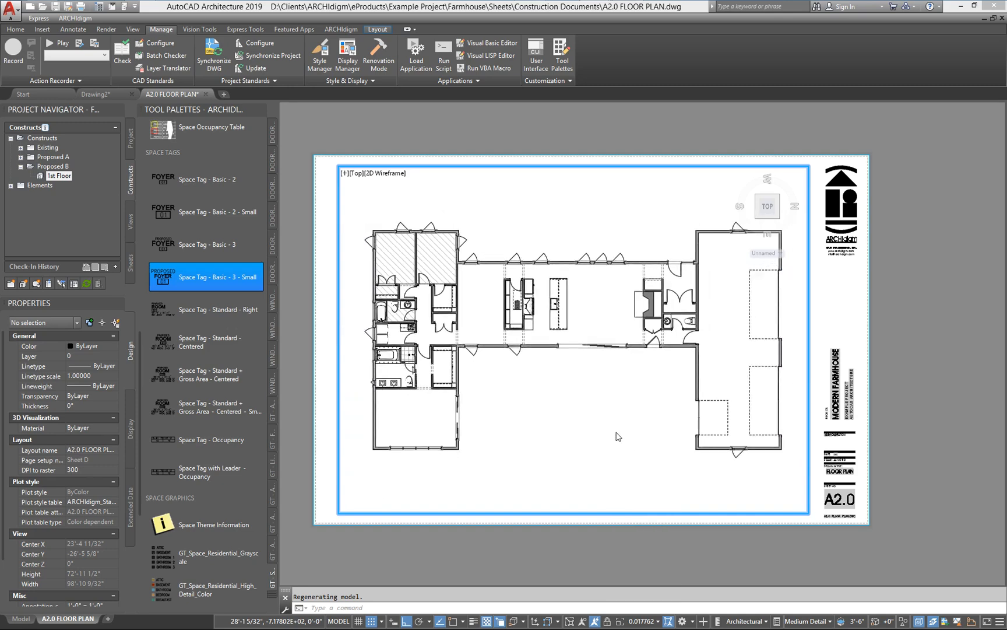
left_click(613, 622)
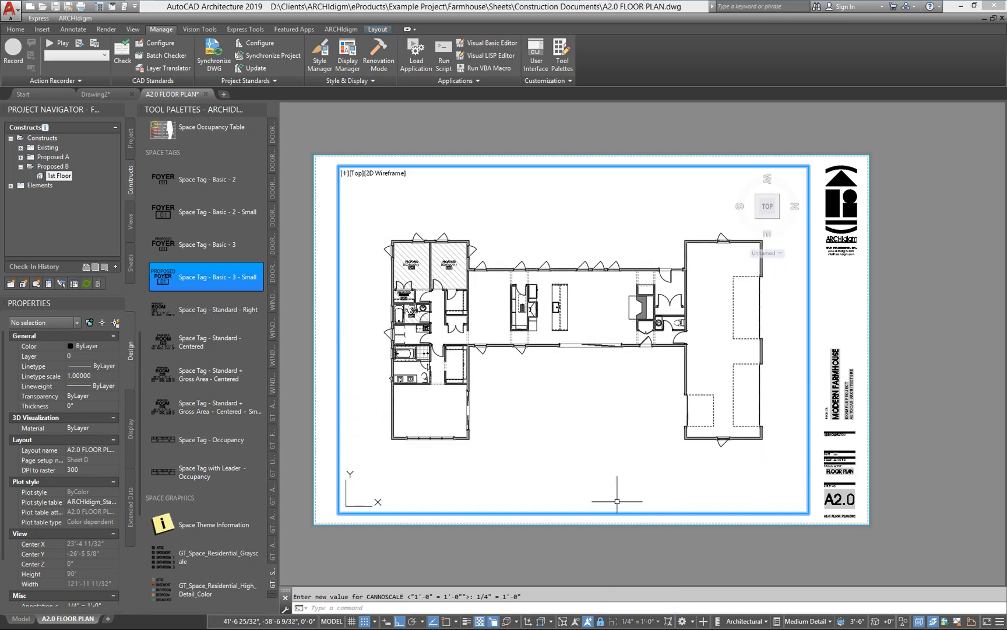
Step: Reposition the floor plan within the viewport so it sits near the sheet's lower edge
middle_click_drag(499, 384, 541, 400)
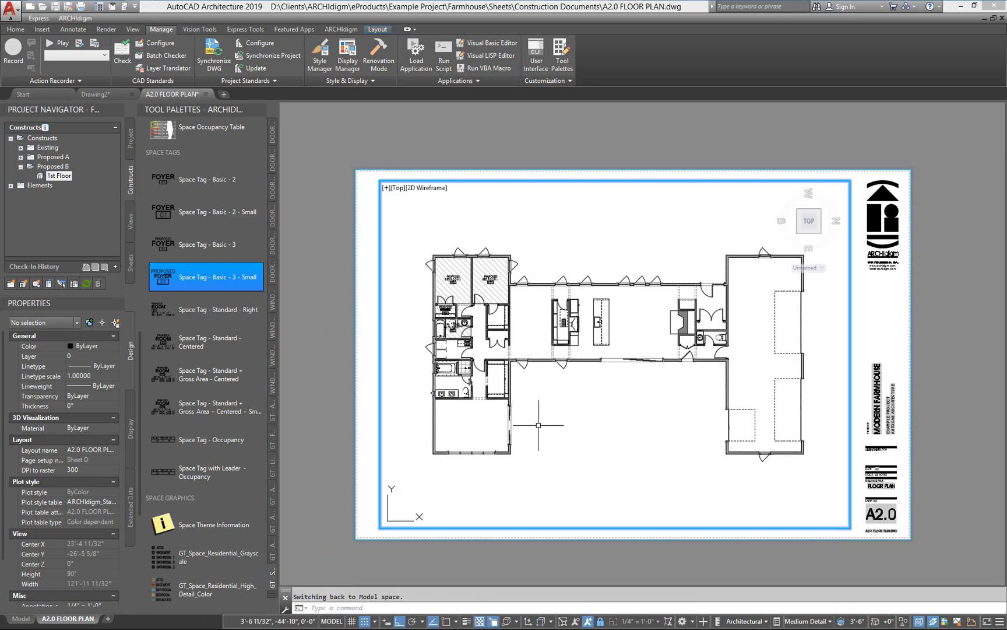
left_click(538, 425)
left_click(529, 412)
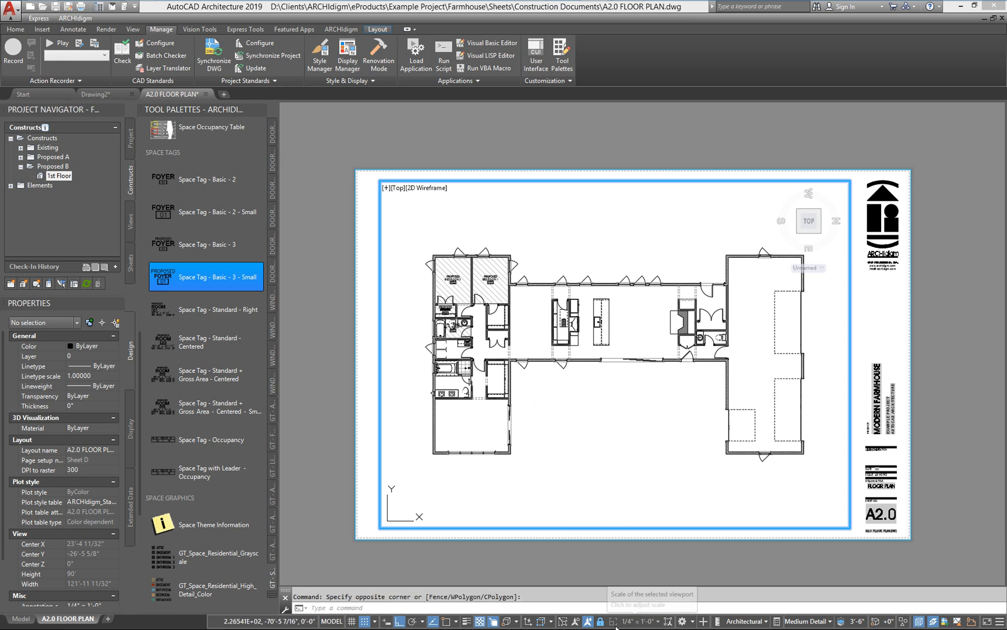
middle_click_drag(618, 404, 636, 461)
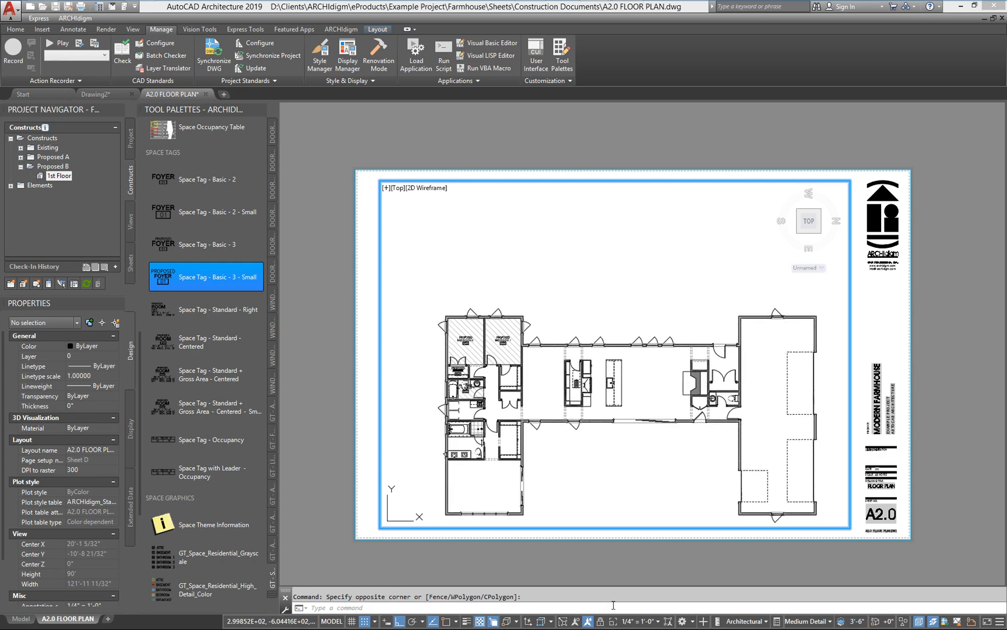
Step: Toggle automatic annotation scaling and show annotation objects at all scales in the viewport
left_click(589, 621)
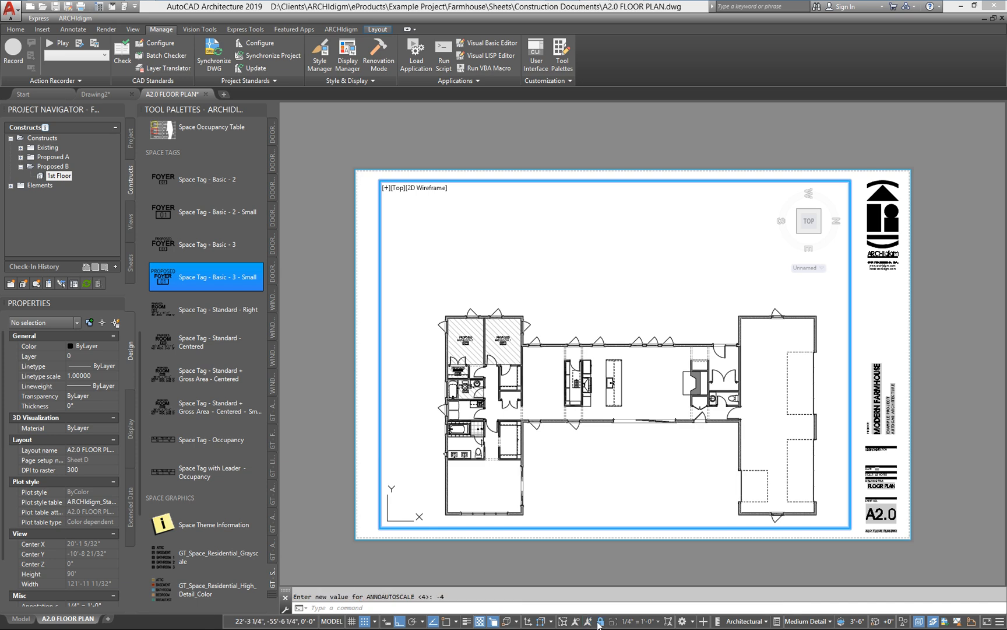
left_click(575, 622)
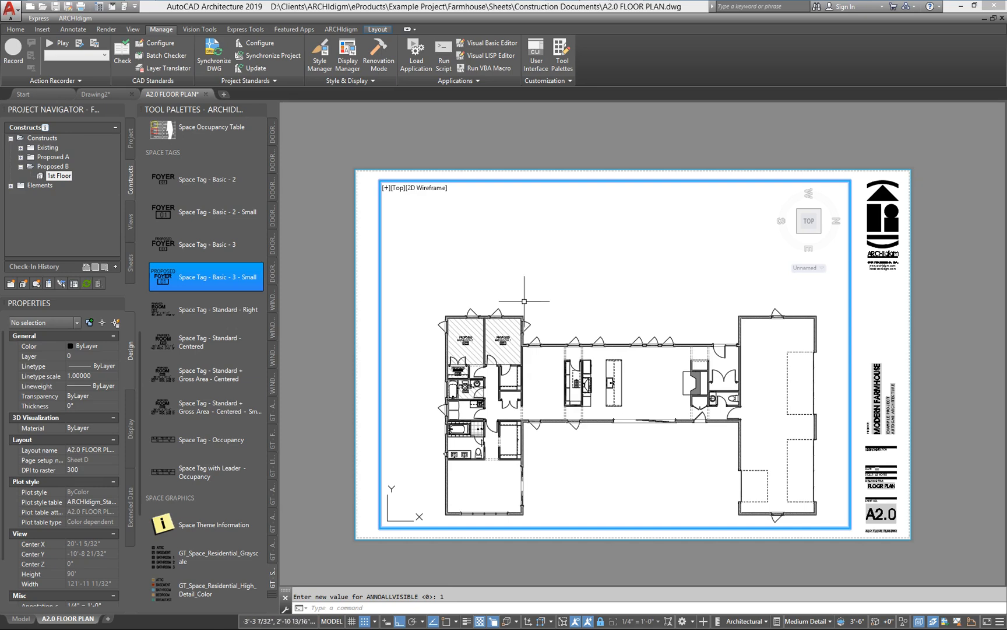
Step: Examine the orientation of the room space tags in the sheet viewport and in model space
scroll(505, 311, "up", 4)
middle_click_drag(532, 312, 563, 367)
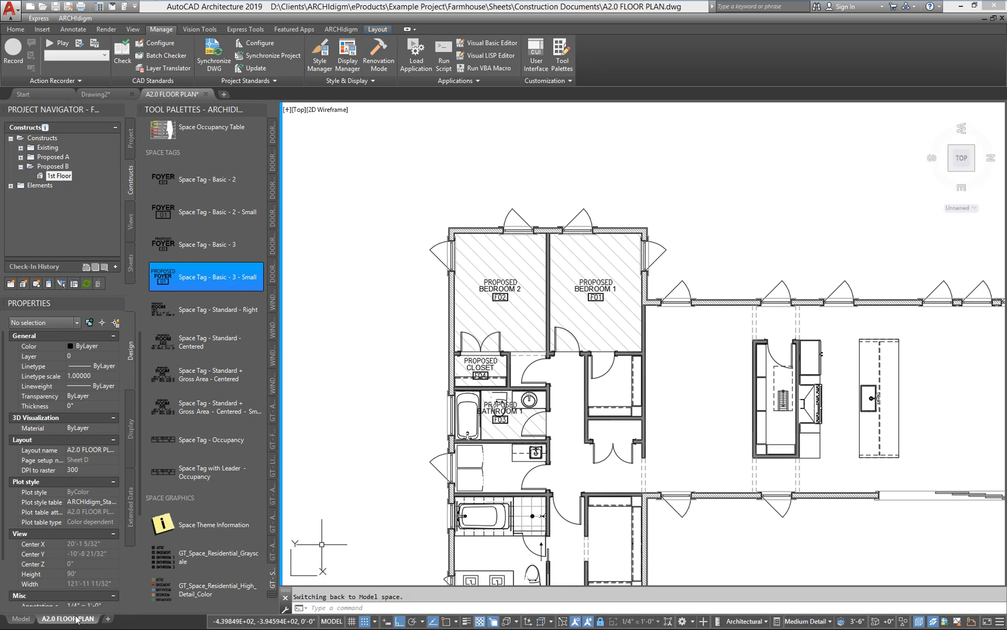
left_click(20, 618)
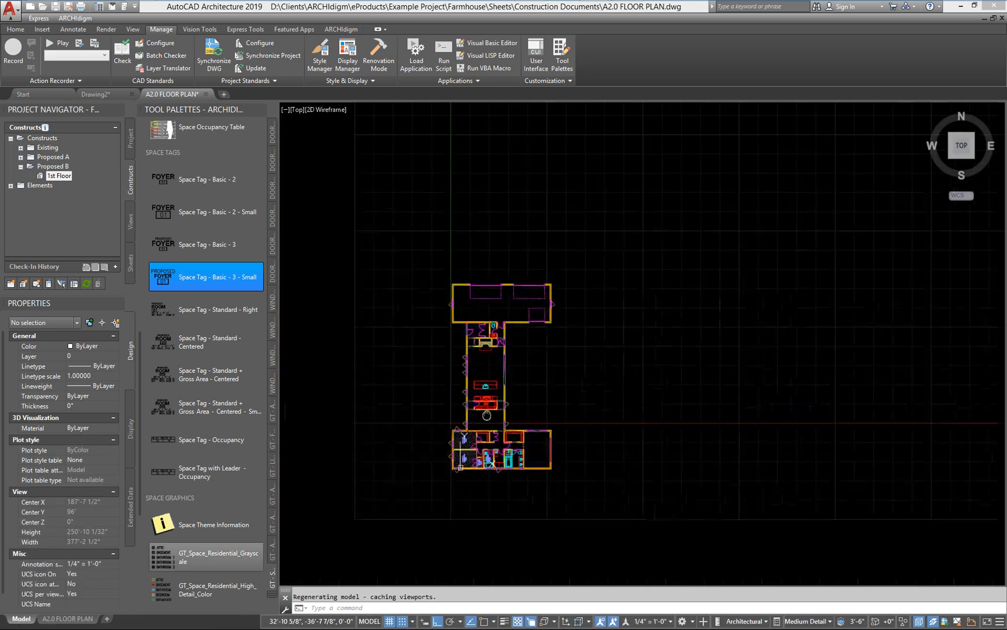
left_click(67, 618)
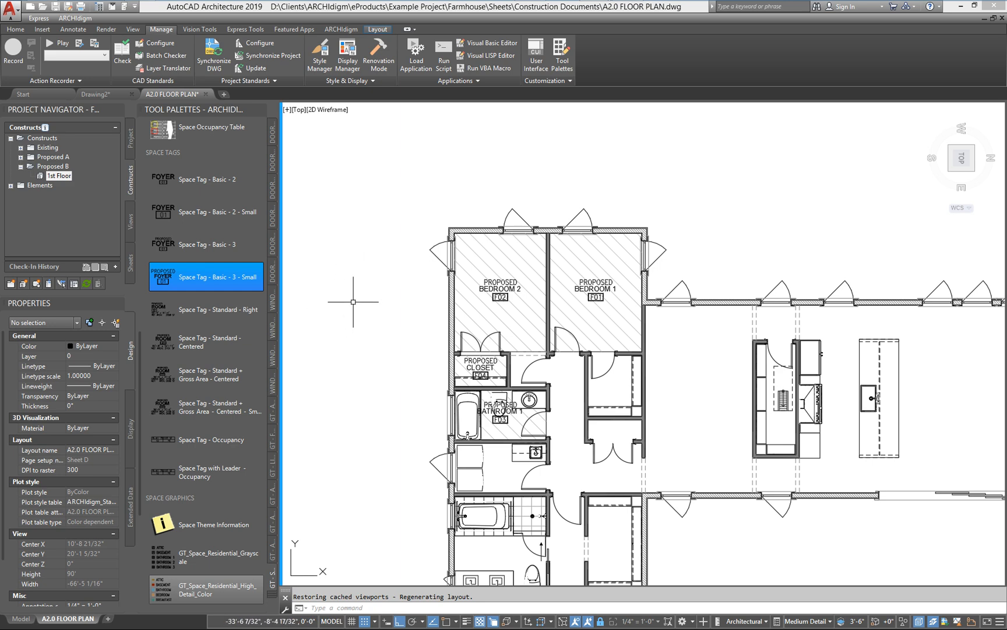
Step: From the GT - ANNOTATION - OPENINGS tools, place a Door Number tag on the walk-in closet door below Bedroom 1
left_click(272, 601)
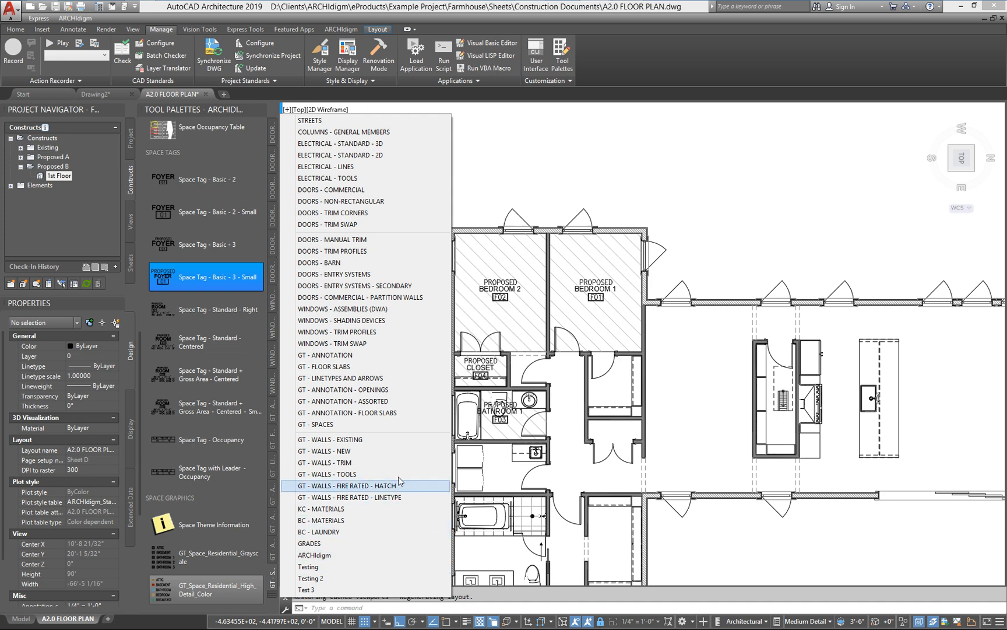
left_click(354, 390)
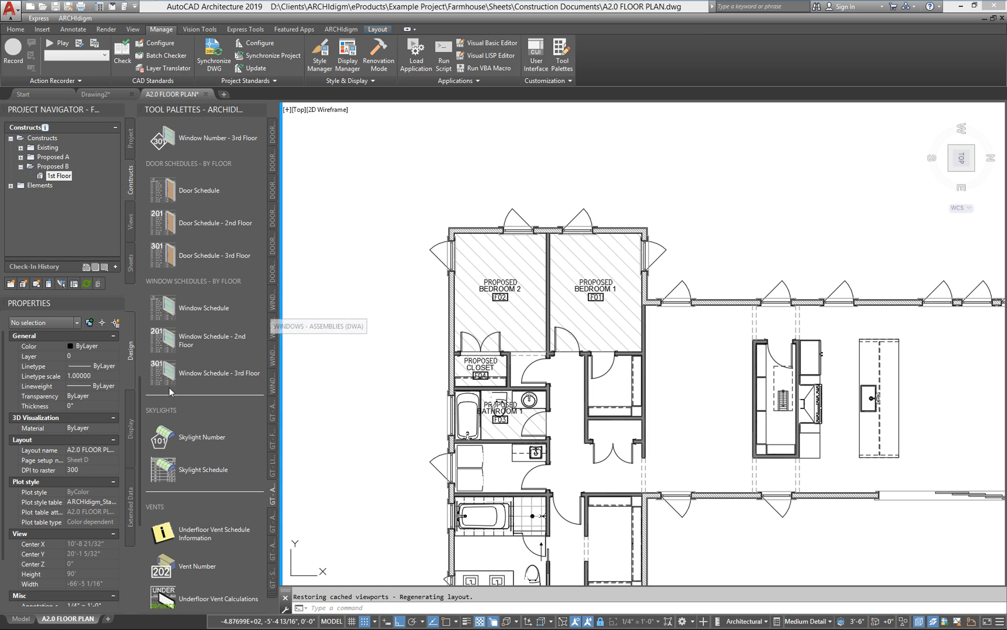
scroll(140, 404, "up", 10)
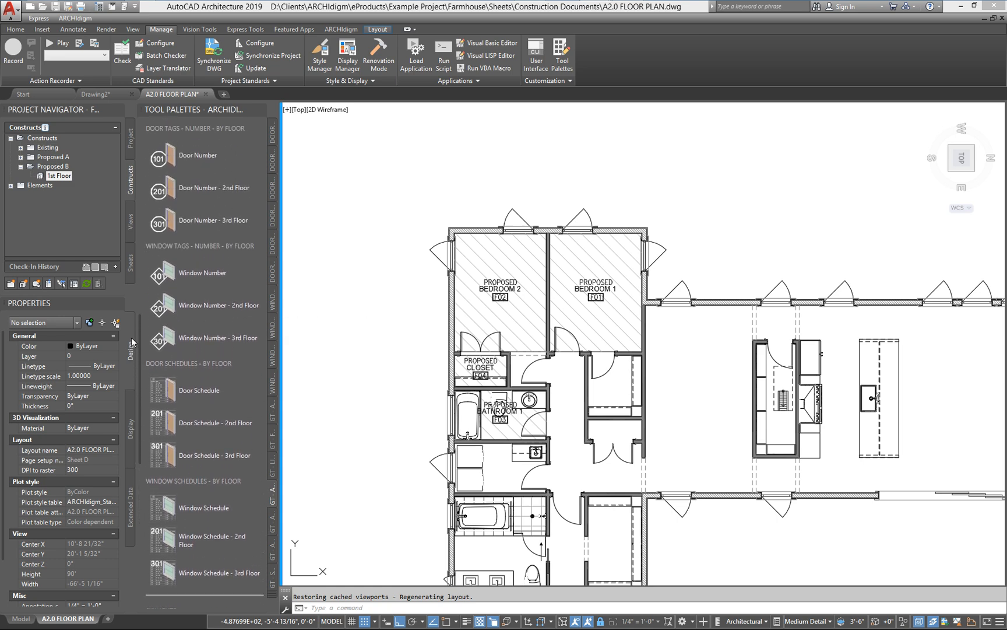
scroll(178, 260, "up", 9)
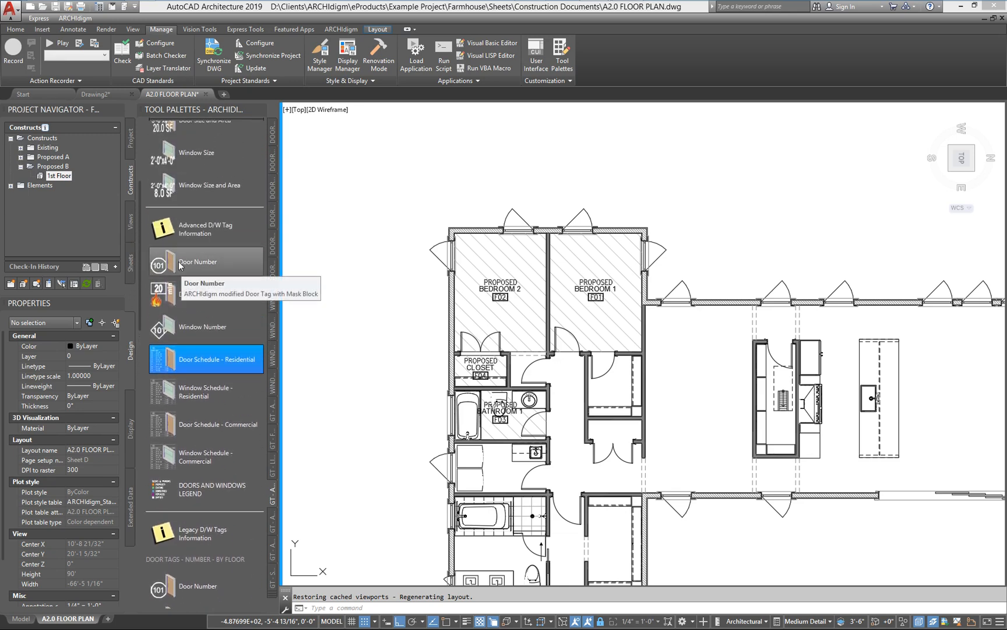
left_click(179, 263)
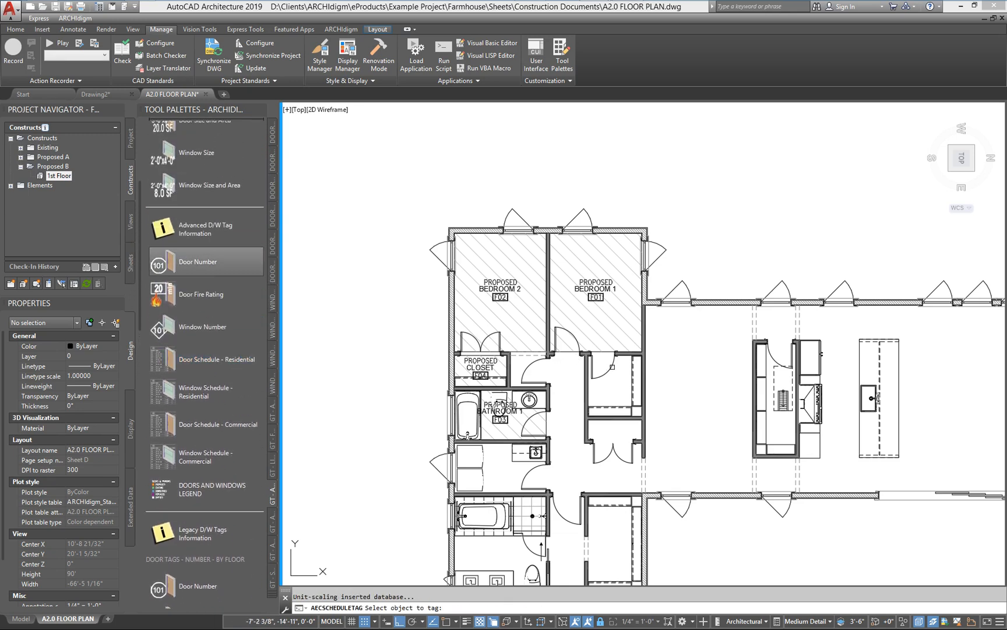
scroll(608, 366, "up", 4)
left_click(605, 372)
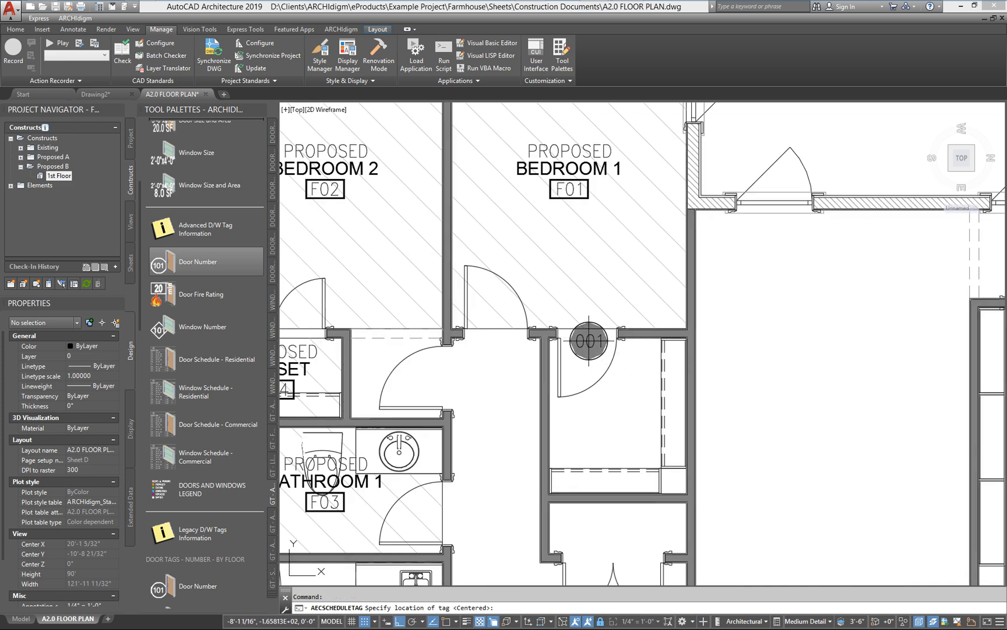
left_click(589, 342)
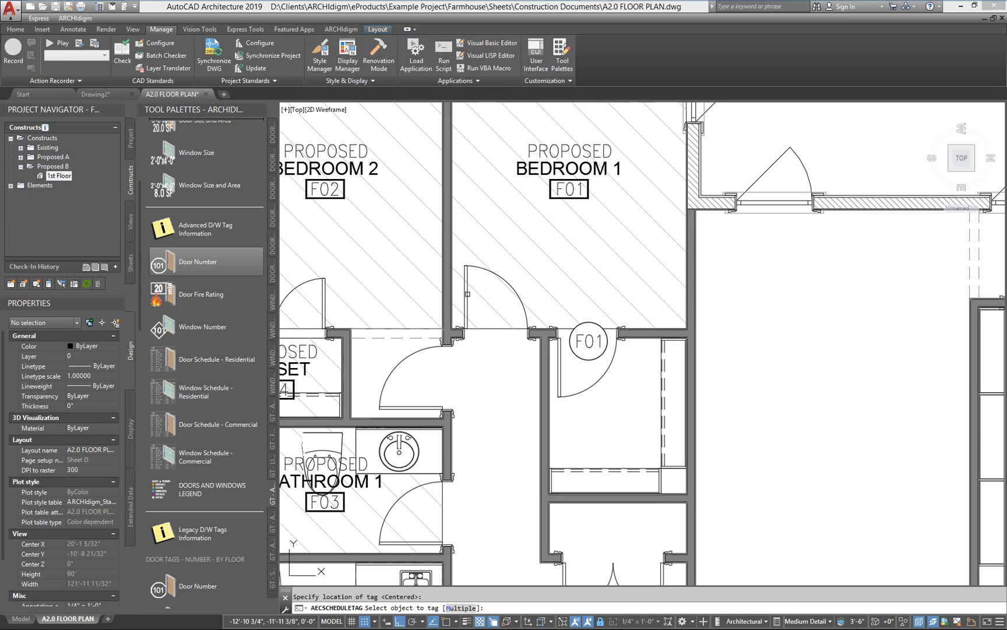
Step: Tag the Bedroom 1 entry door, the Bedroom 2 entry door, the closet double doors and the Bathroom 1 door, ending the tagging
left_click(470, 291)
left_click(511, 341)
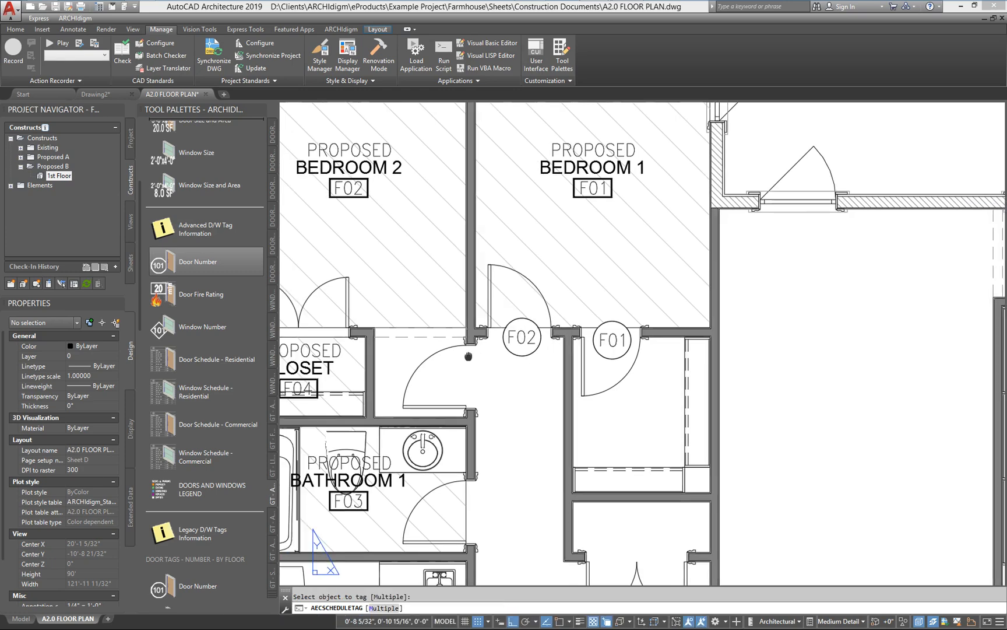
left_click(505, 341)
left_click(537, 356)
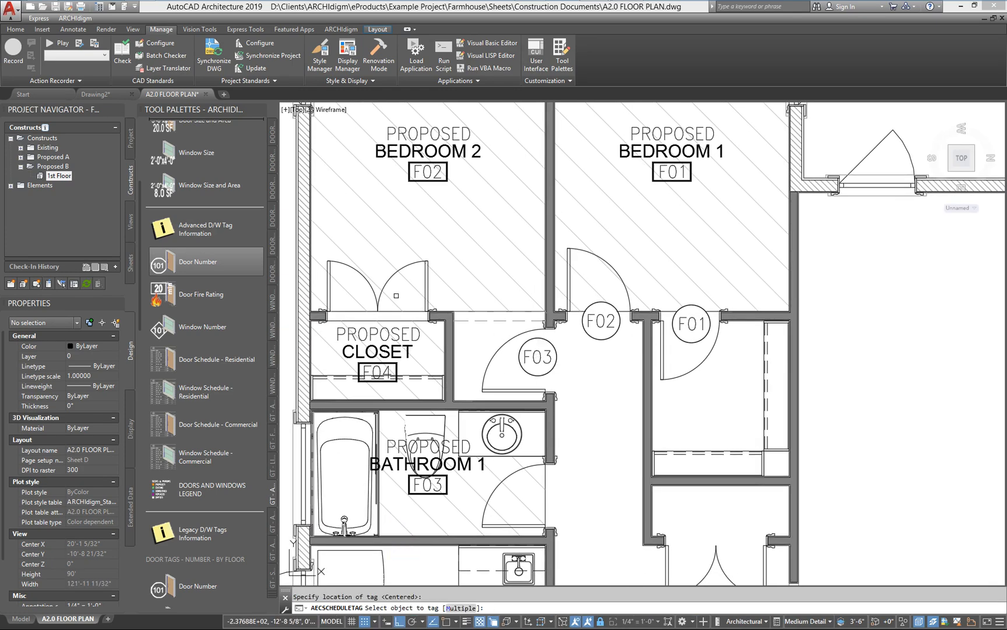
left_click(388, 281)
left_click(374, 252)
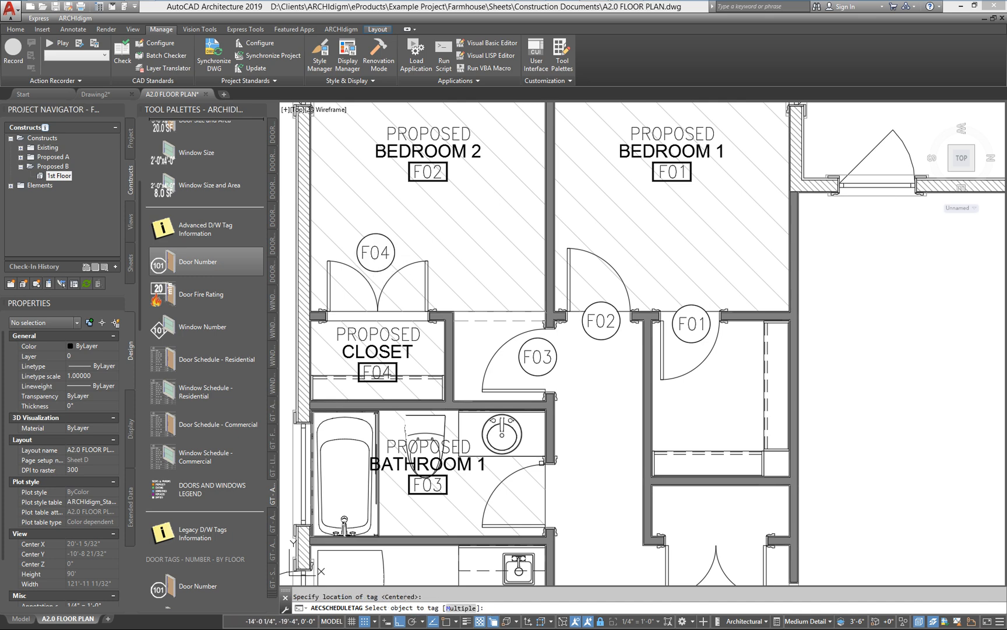
left_click(519, 472)
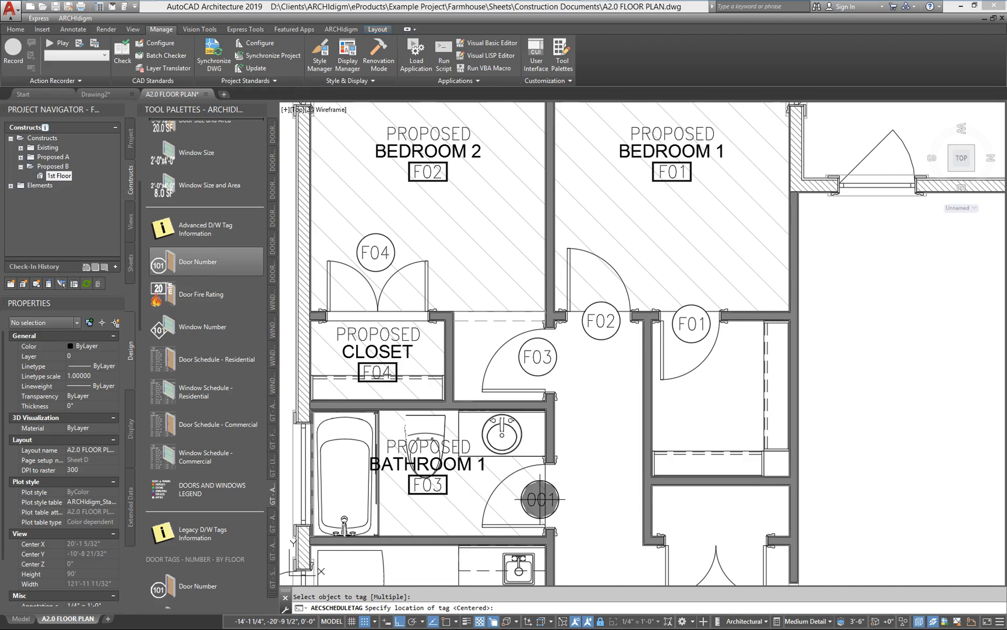
left_click(542, 496)
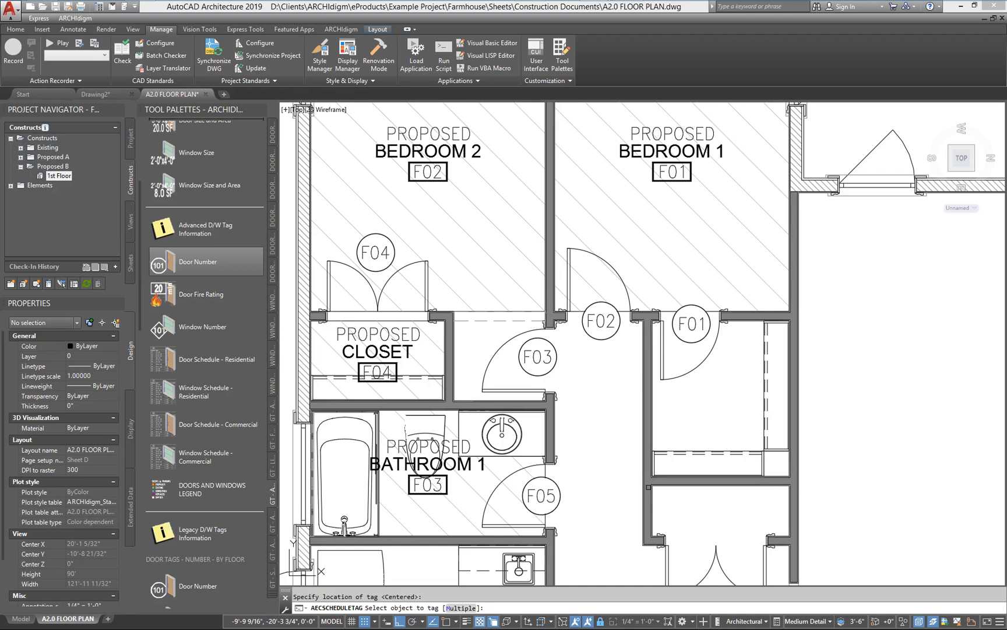
key("Escape")
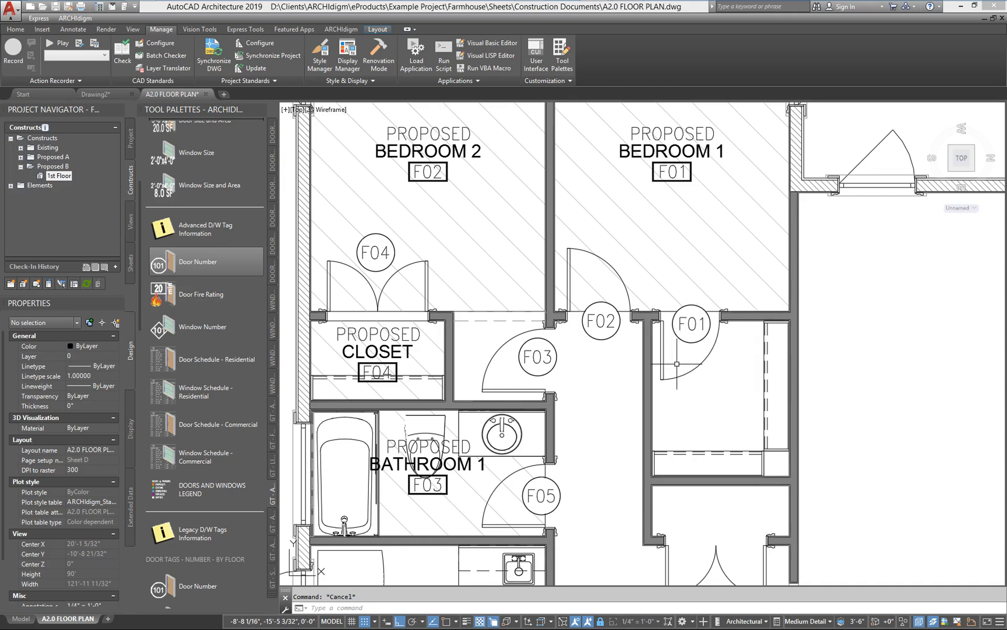
Step: Send door tag F01 to the back of the draw order
type("DR")
key("Return")
left_click(683, 341)
key("Return")
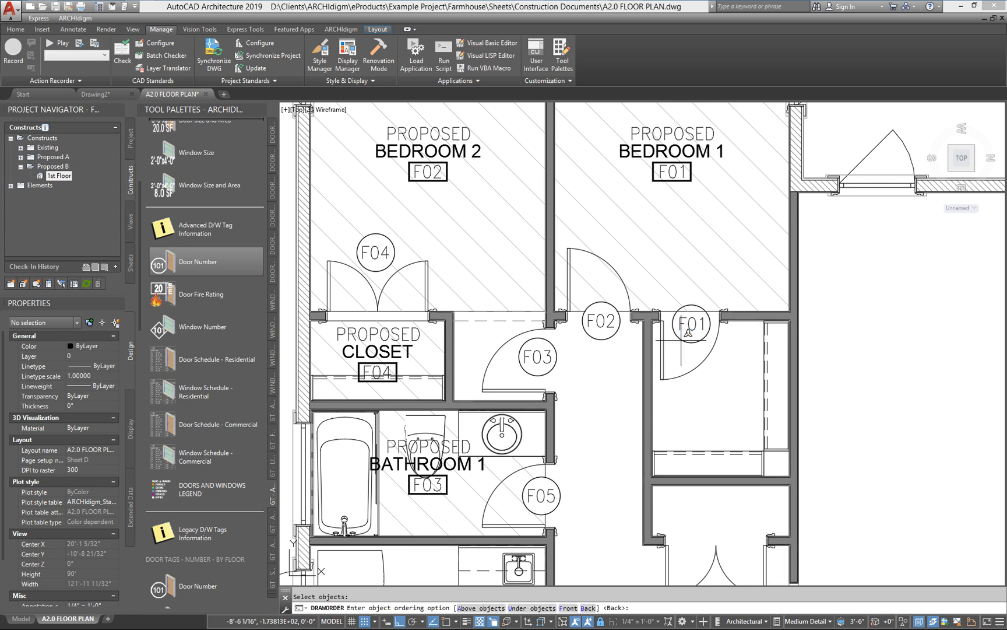
type("B")
key("Return")
Step: Bring door tag F01 to the front of the draw order
key("Return")
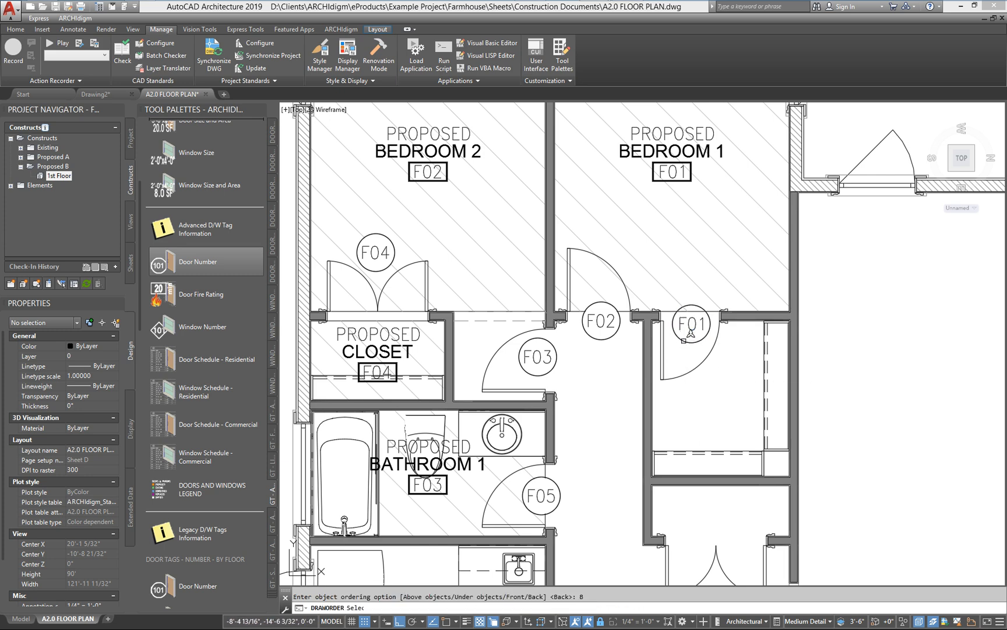
left_click(679, 340)
key("Return")
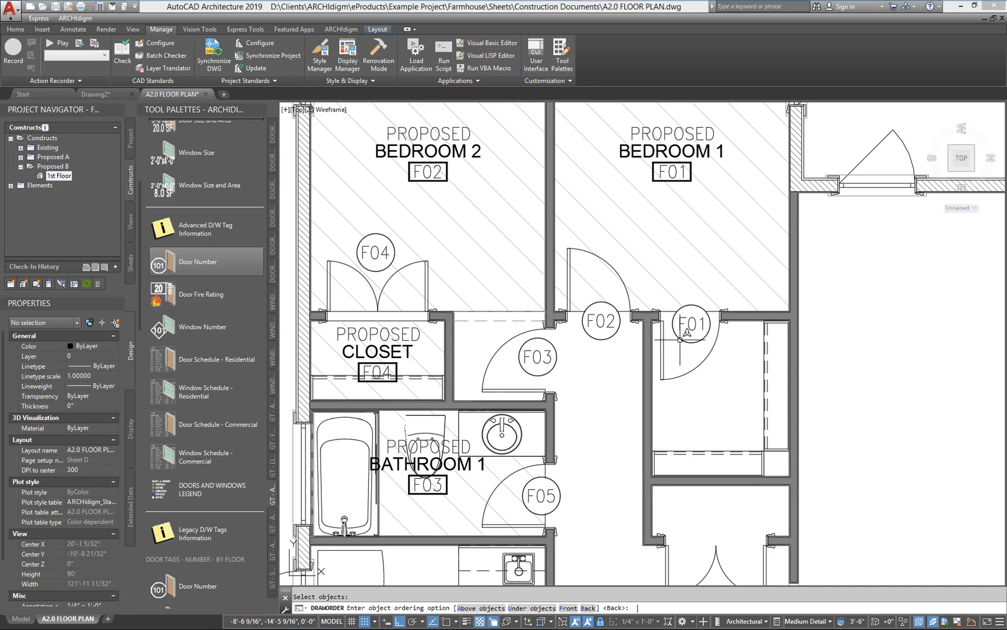
type("F")
key("Return")
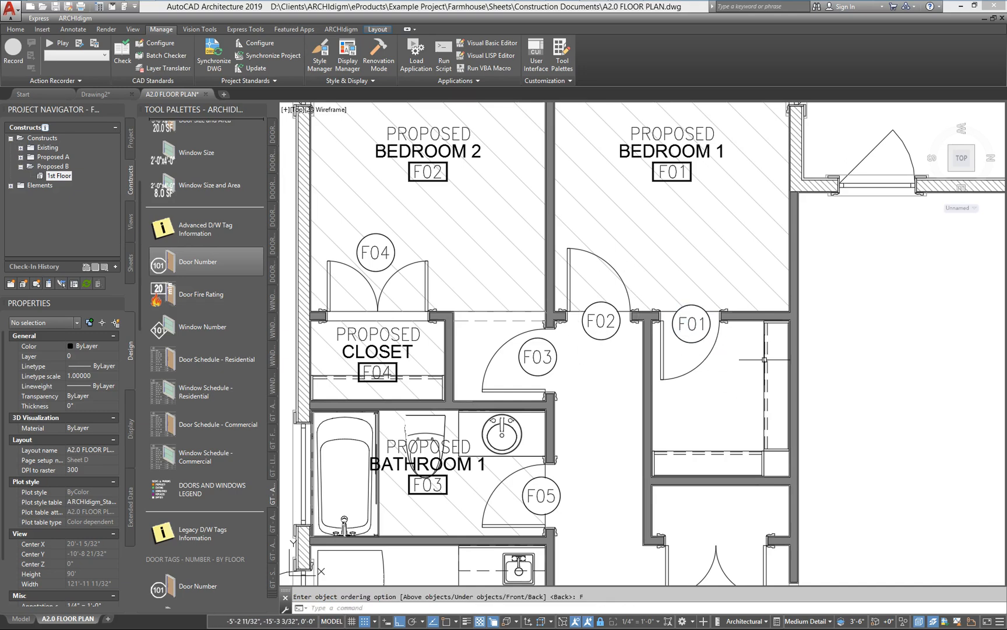
Step: Set the ID of the 1st Floor level to 1 in the project's levels and regenerate the sheet
mouse_move(765, 360)
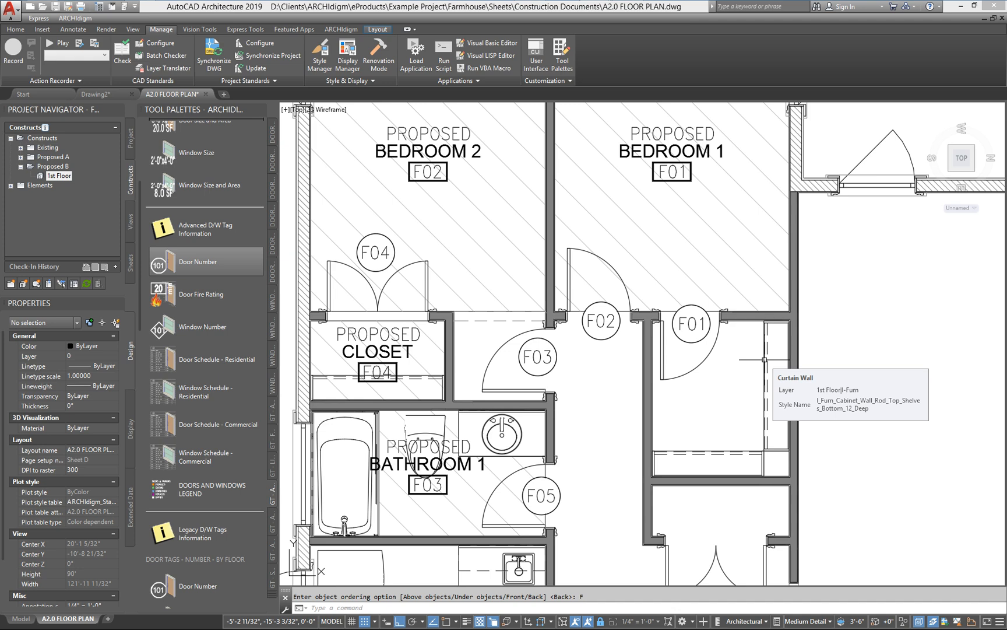
scroll(663, 360, "down", 2)
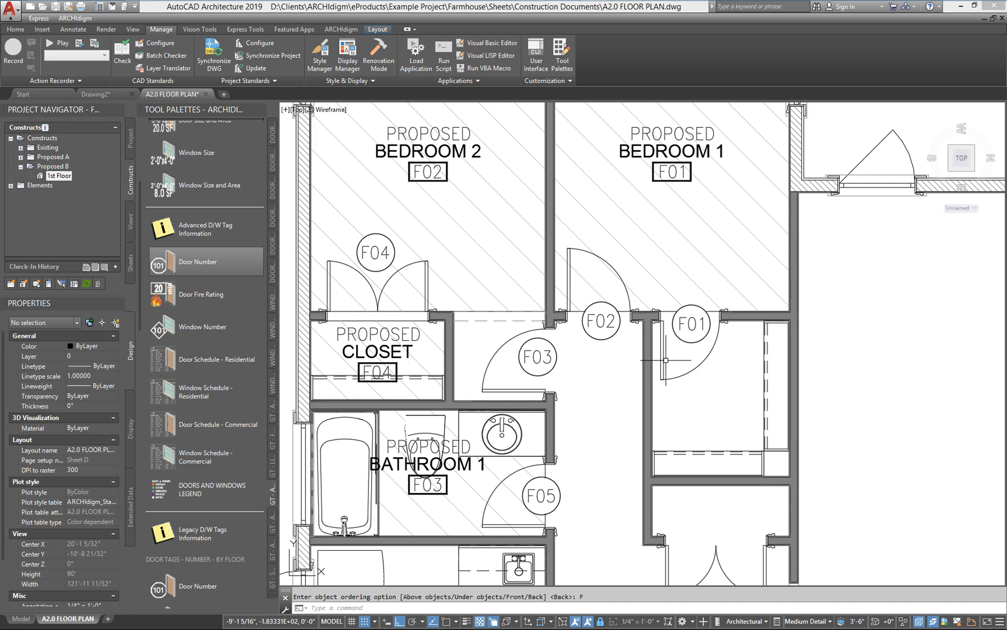
middle_click_drag(663, 360, 645, 368)
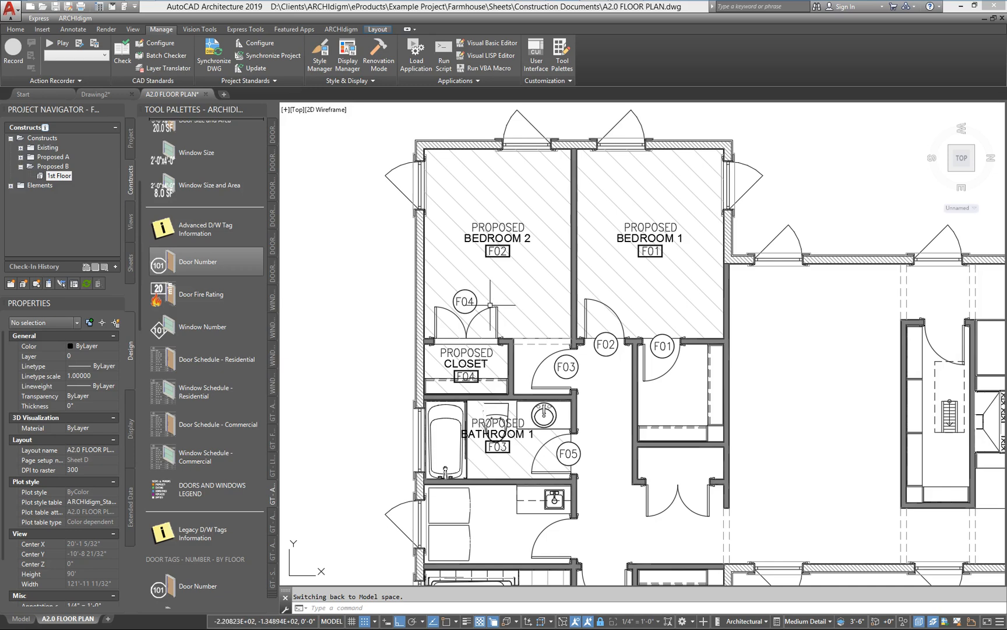
left_click(131, 141)
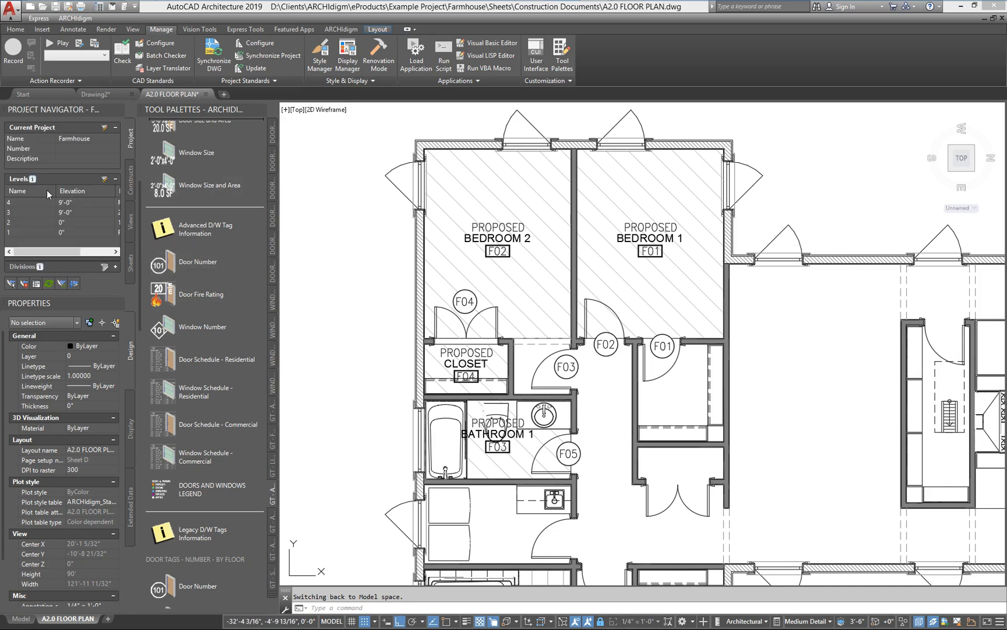
left_click(106, 182)
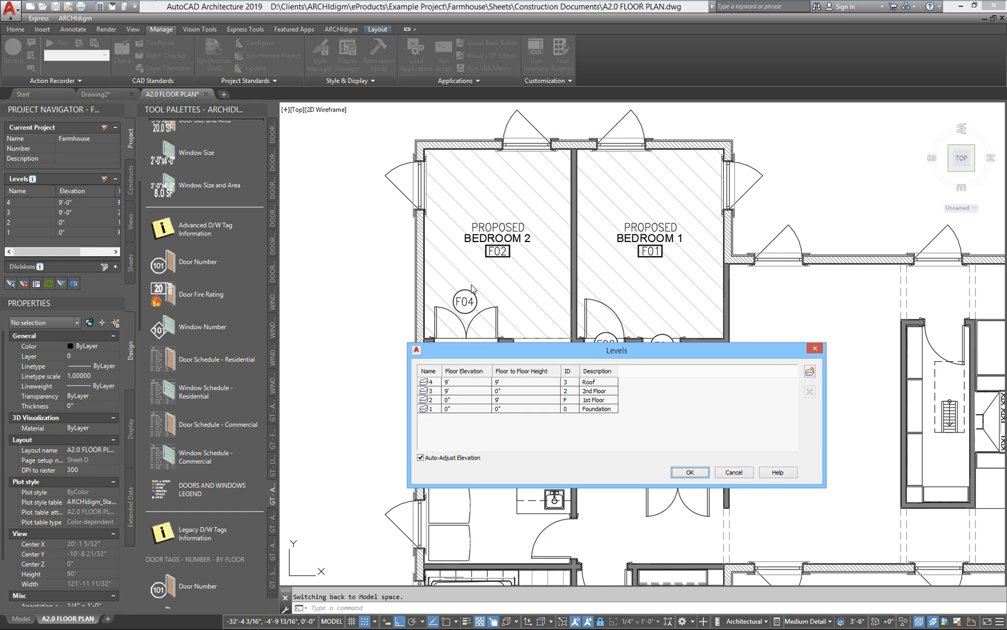
double_click(573, 400)
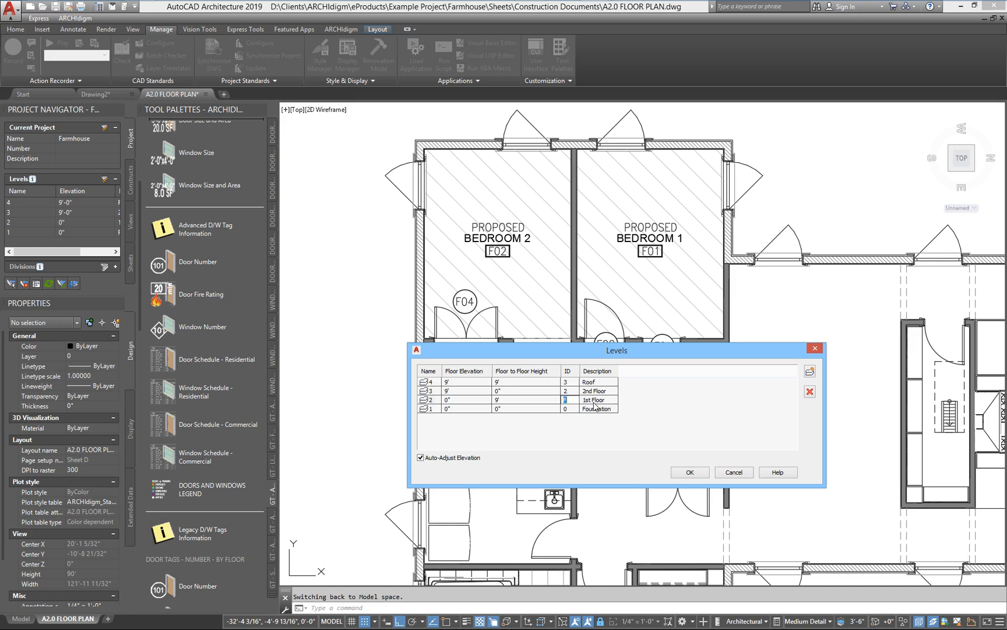
type("1")
left_click(690, 471)
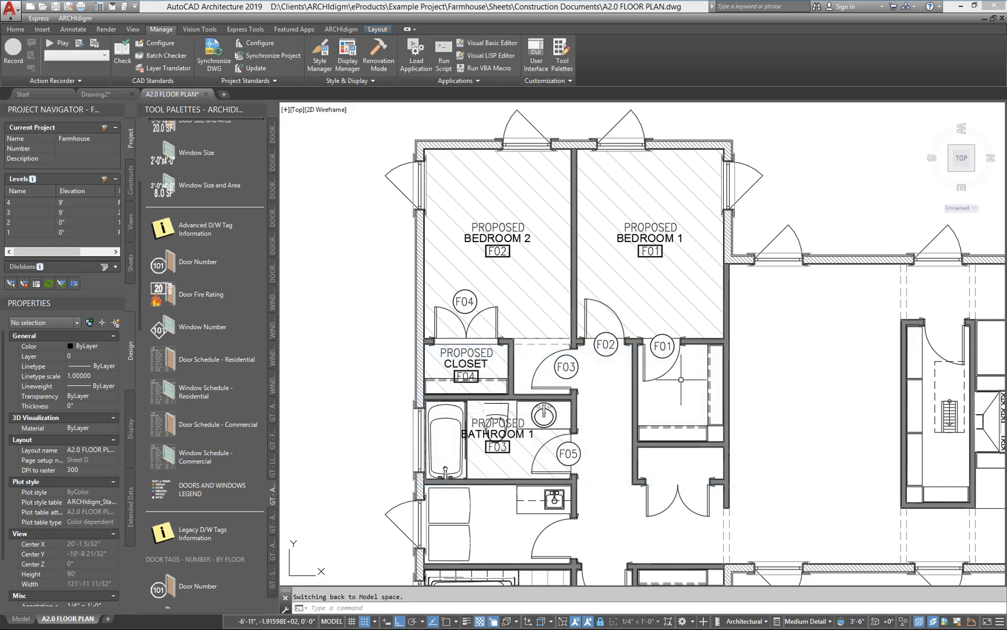
type("re")
key("Return")
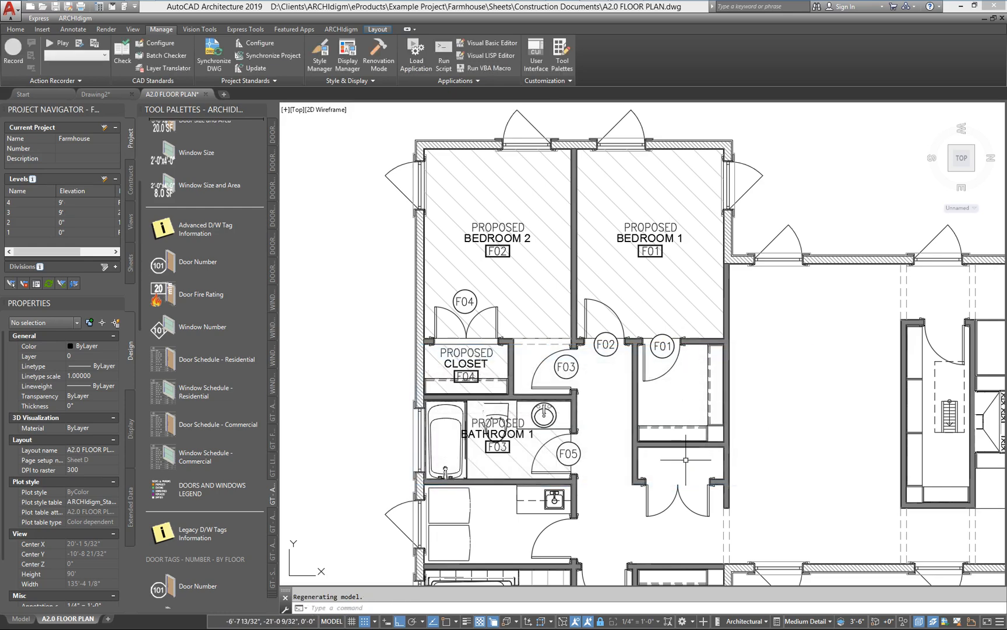
Step: Close the A2.0 FLOOR PLAN sheet with its changes saved and reopen it from the Construction Documents sheet set
left_click(1003, 19)
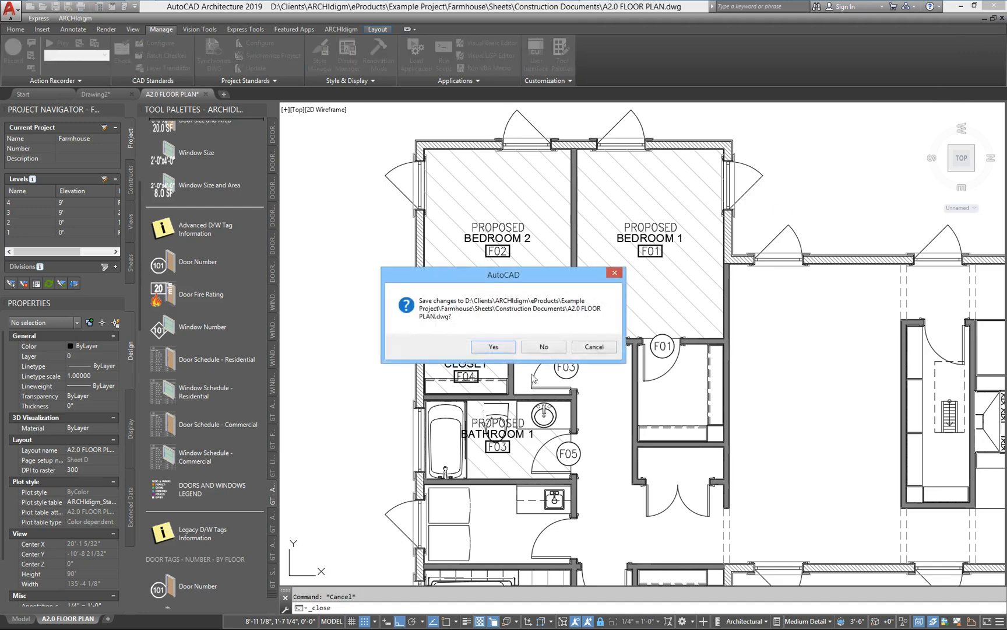
left_click(496, 346)
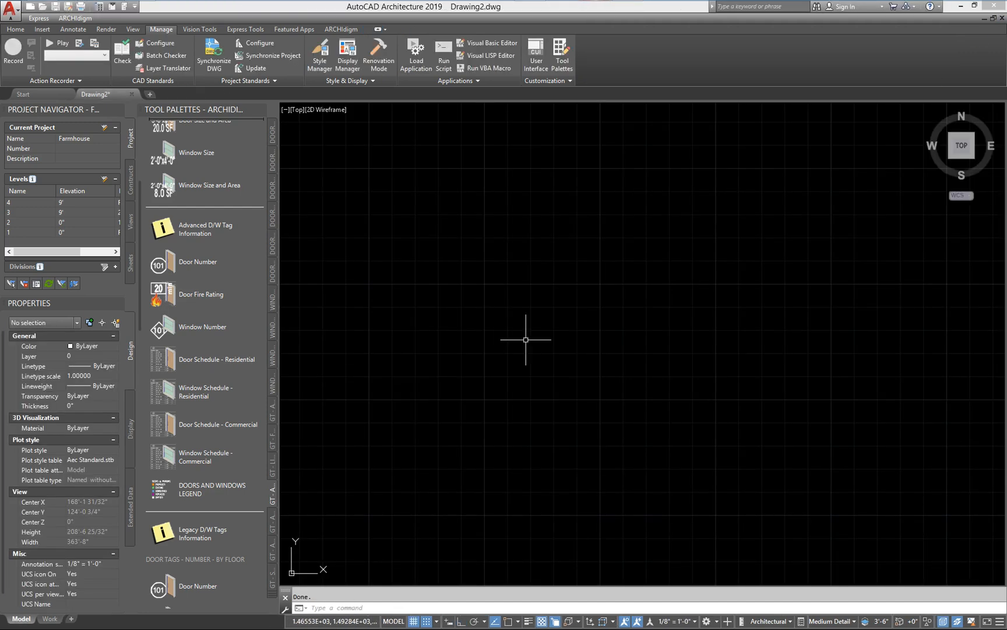
left_click(130, 262)
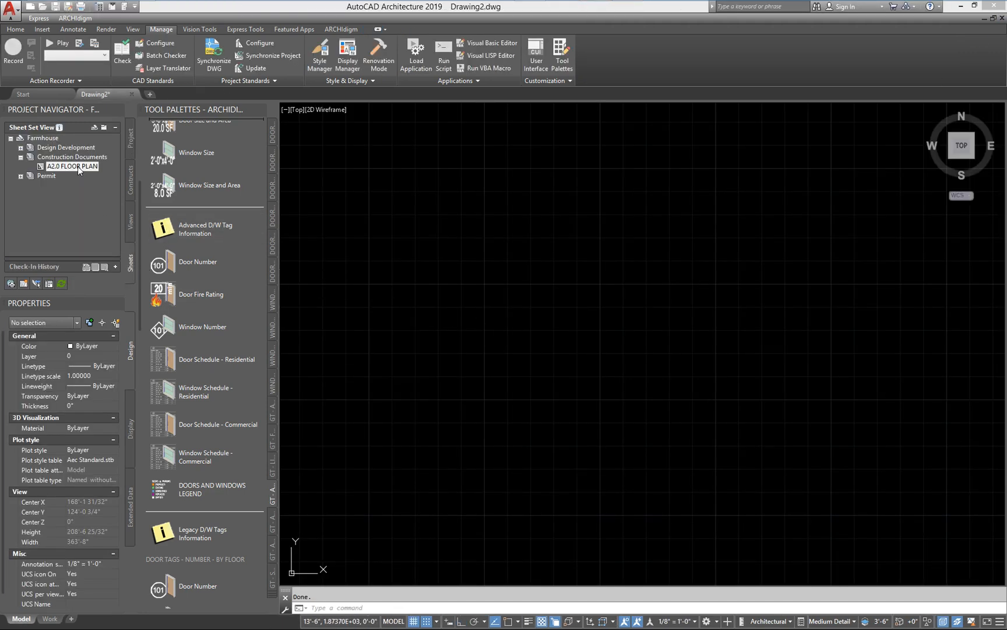
double_click(78, 166)
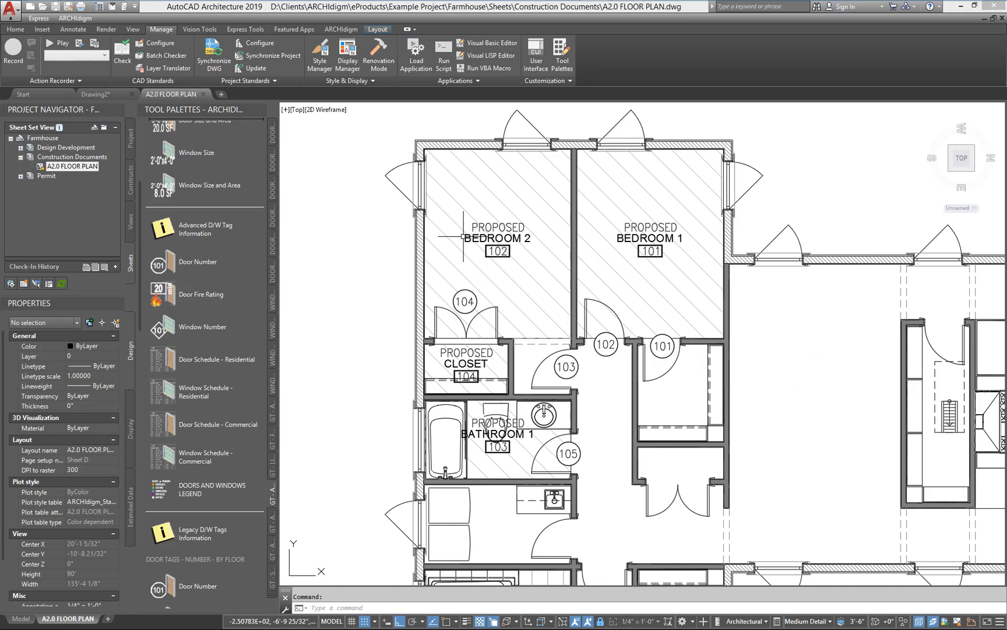
Step: Insert a Door Schedule - Residential table at its default size above the bedrooms, without selecting any objects
double_click(517, 314)
scroll(517, 315, "down", 2)
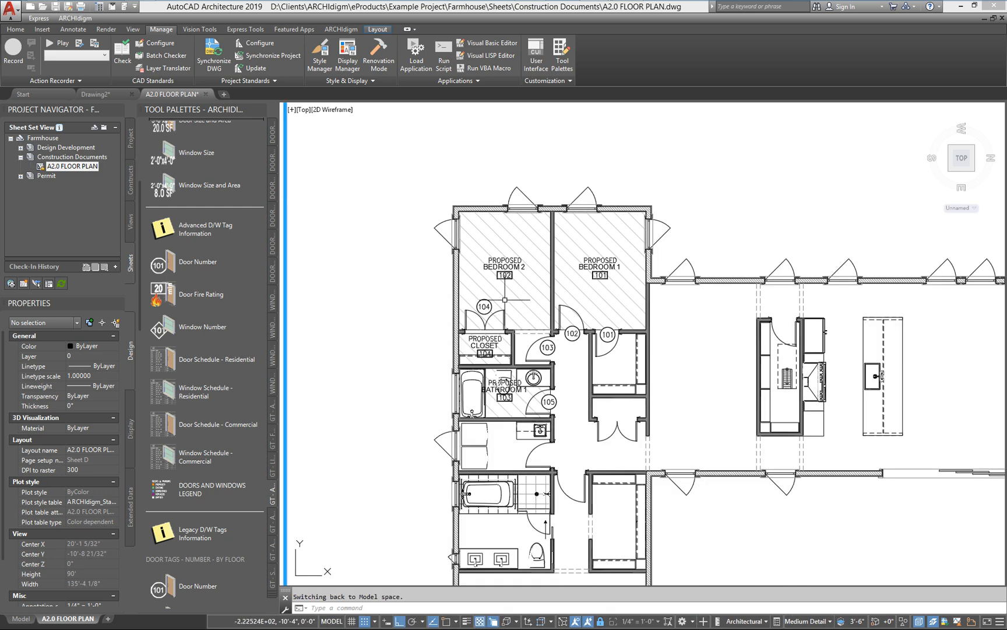
middle_click_drag(505, 299, 473, 406)
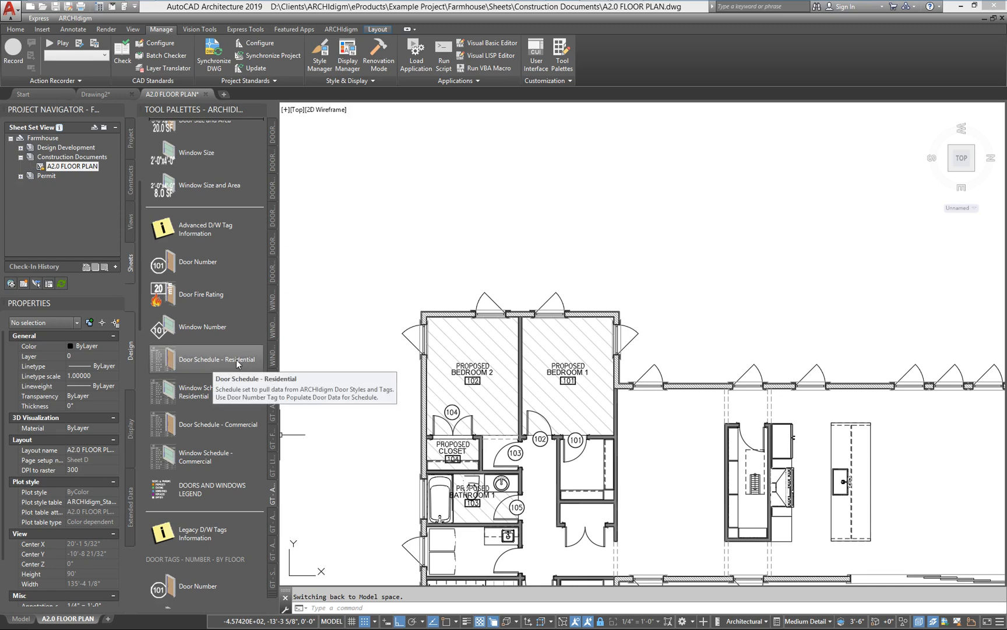
left_click(169, 363)
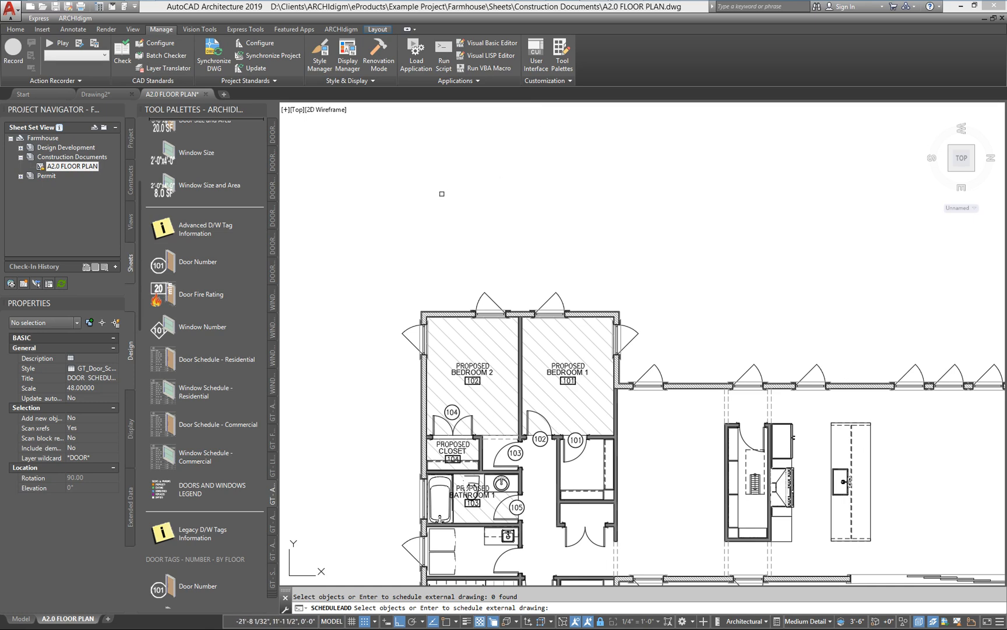
key("Return")
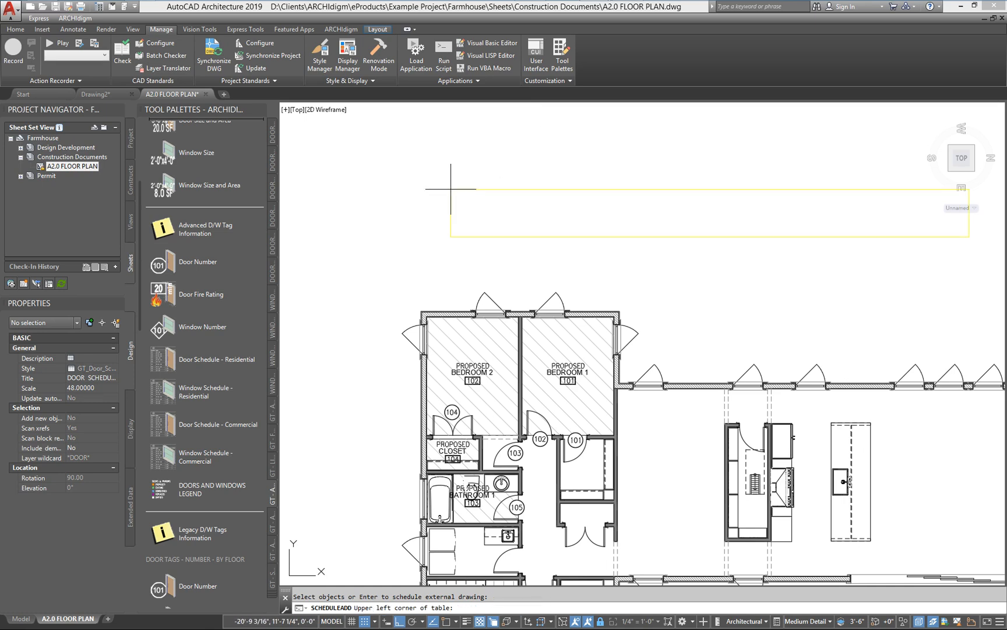
left_click(387, 154)
key("Return")
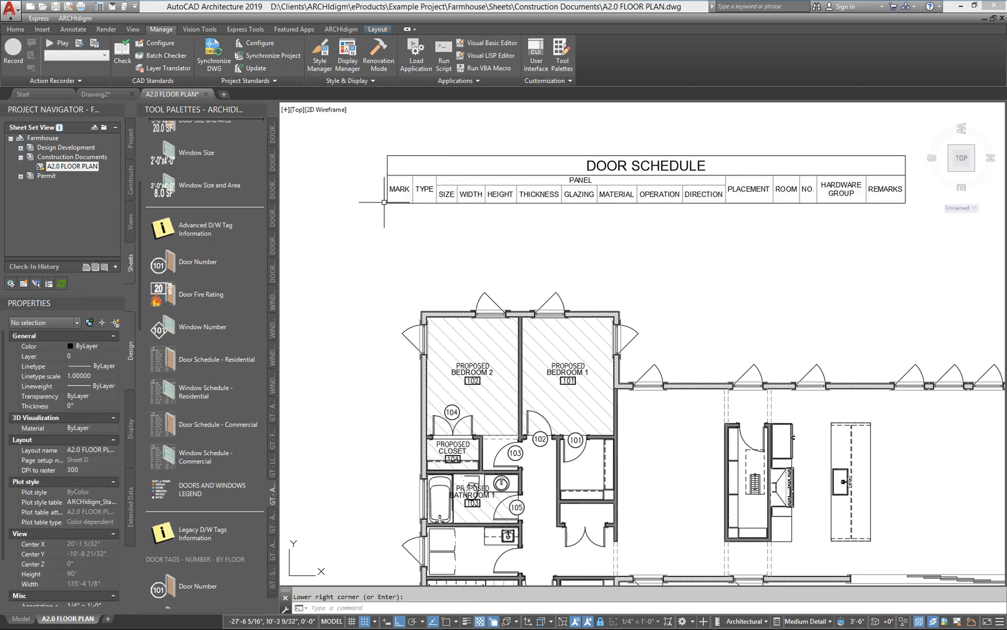
Step: Set the door schedule's layer wildcard to * and reselect the 1st Floor external reference as the table's selection
left_click(476, 155)
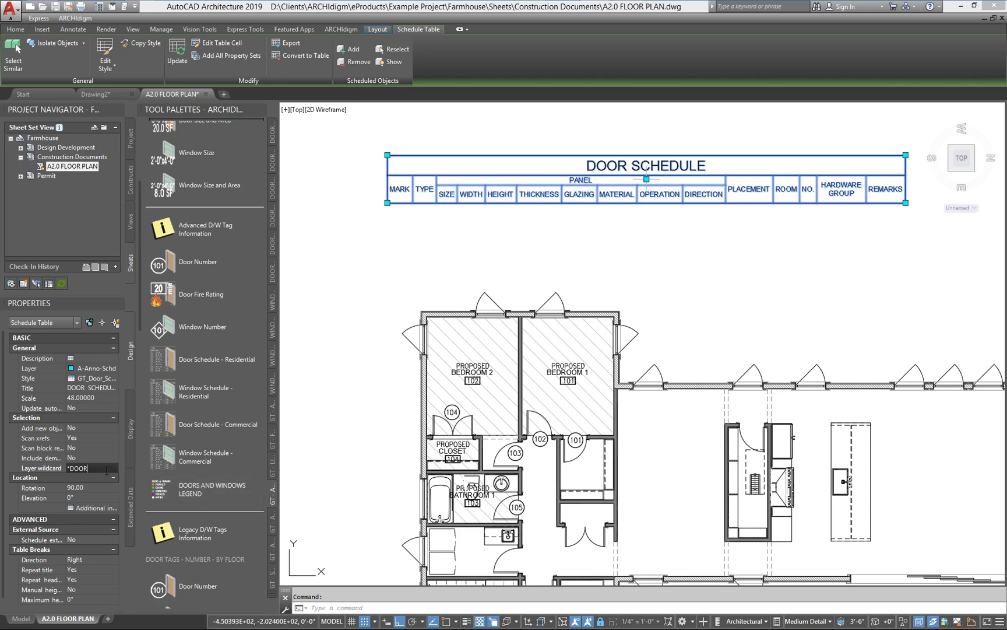
key("BackSpace")
key("BackSpace")
key("BackSpace")
key("BackSpace")
right_click(586, 208)
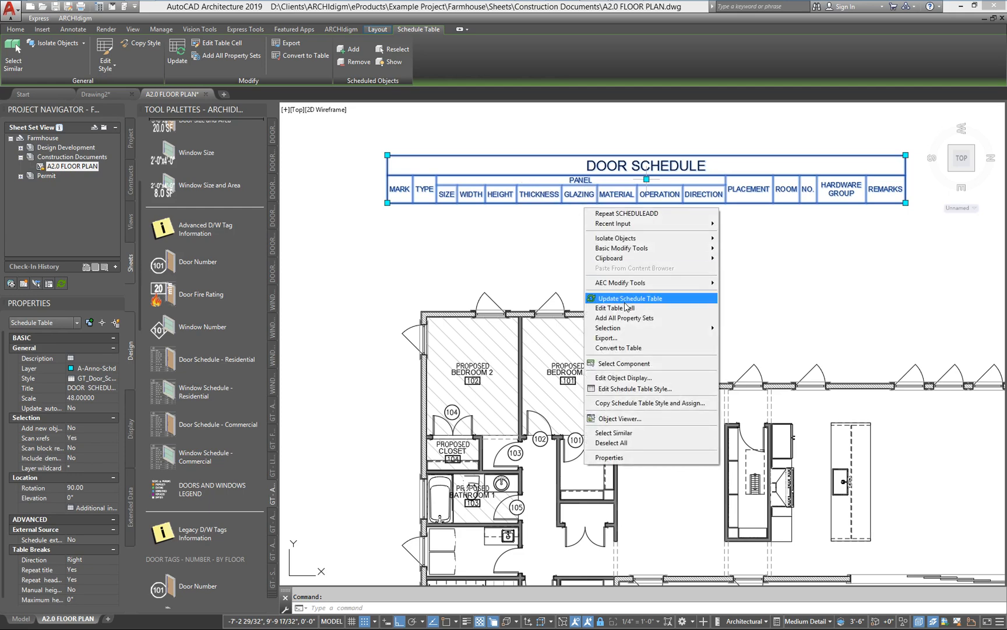
mouse_move(626, 328)
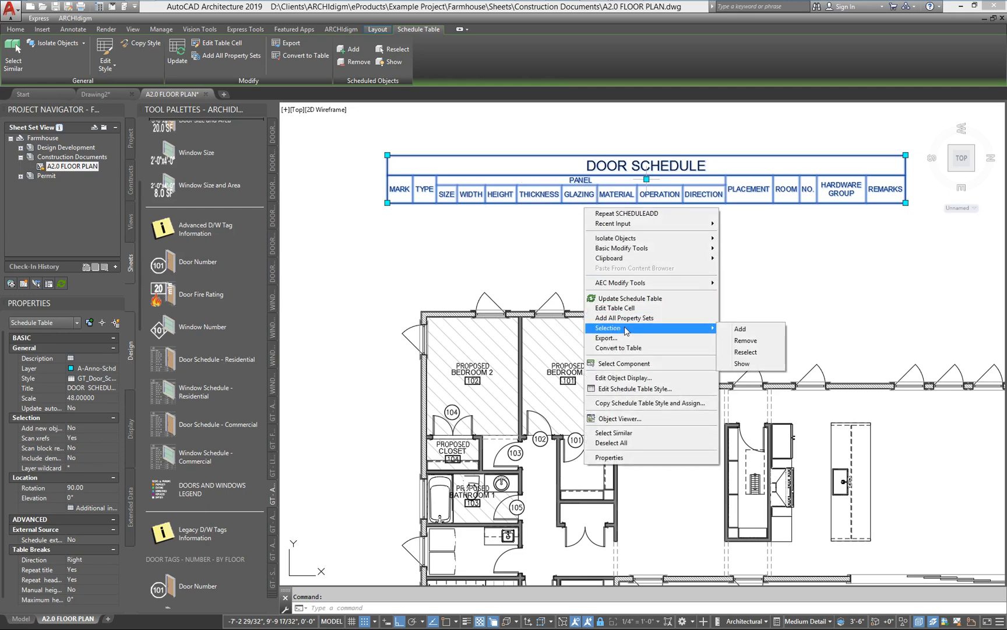
left_click(748, 352)
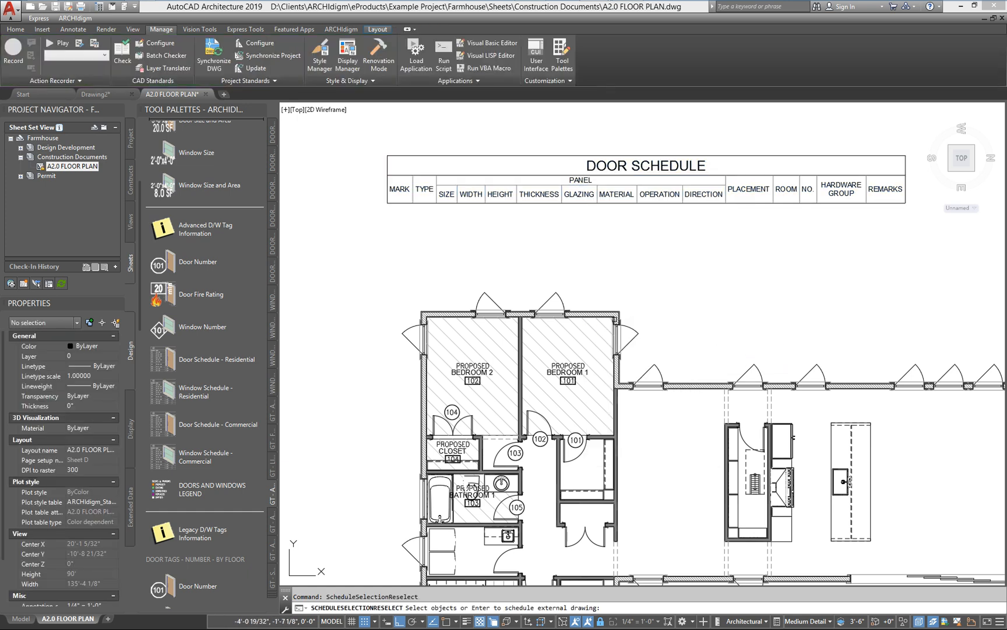
left_click(617, 318)
key("Return")
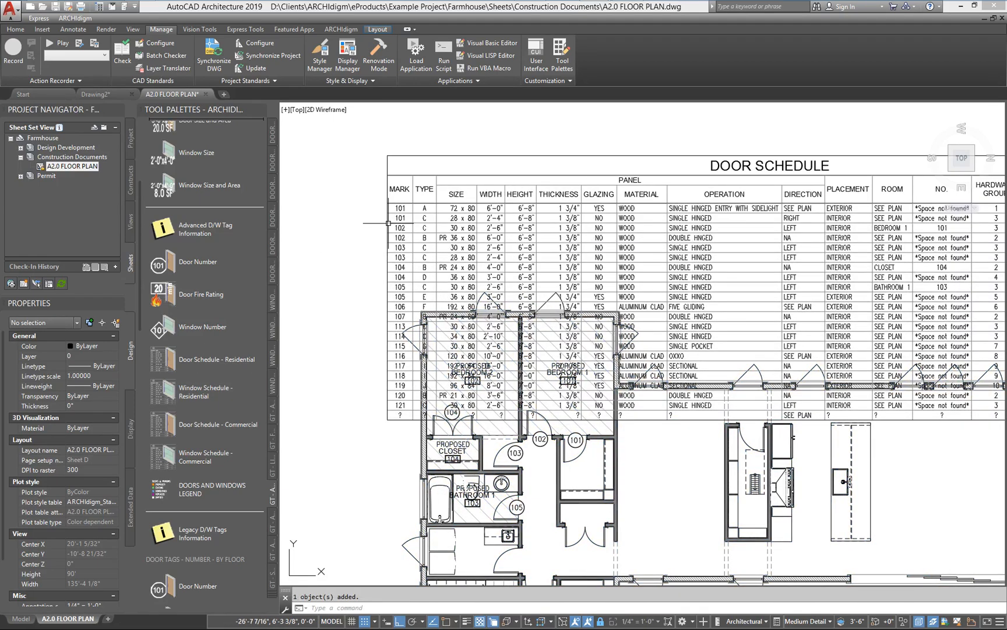
Step: Filter the door schedule to door layers by setting its layer wildcard to *DOOR*
left_click(390, 179)
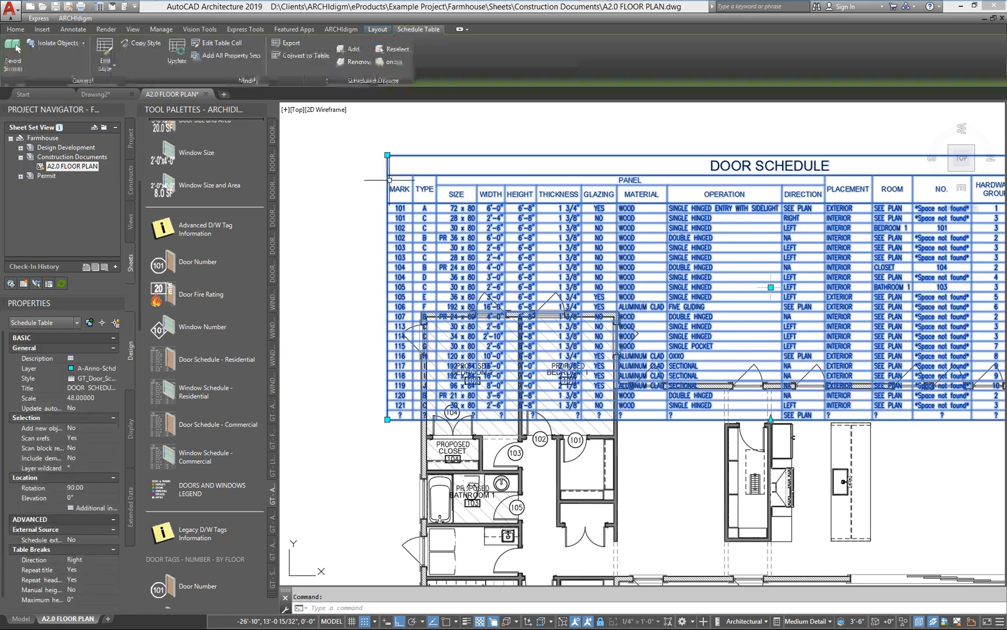
left_click(94, 466)
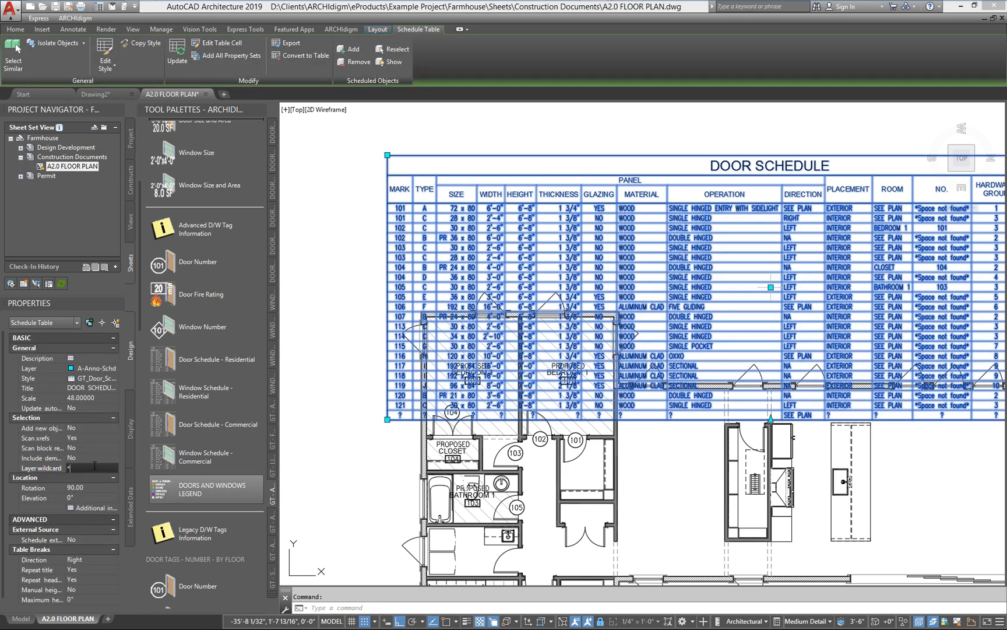
type("DOOR^")
key("Return")
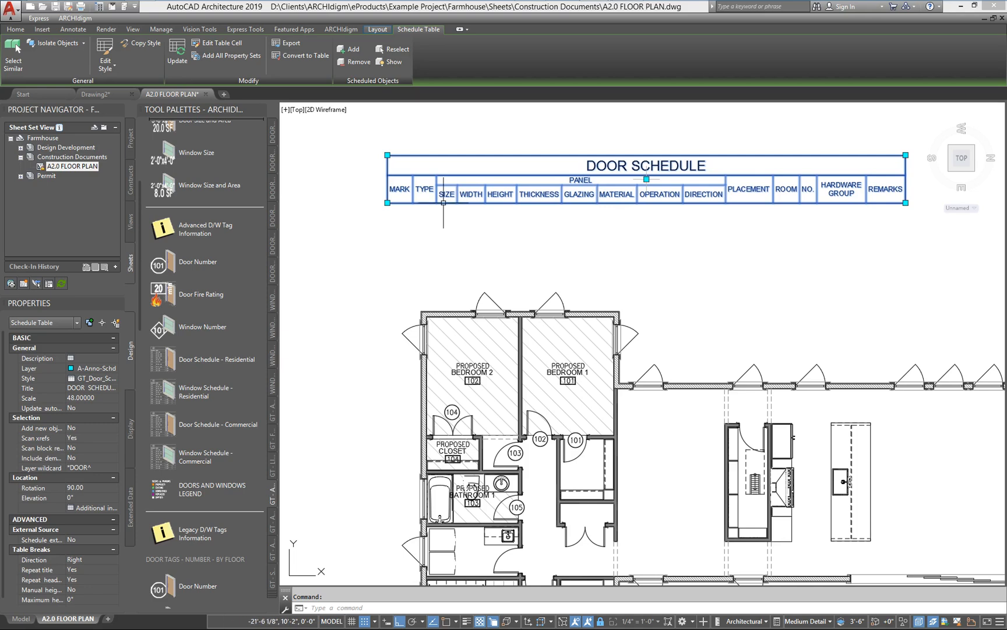
left_click(99, 466)
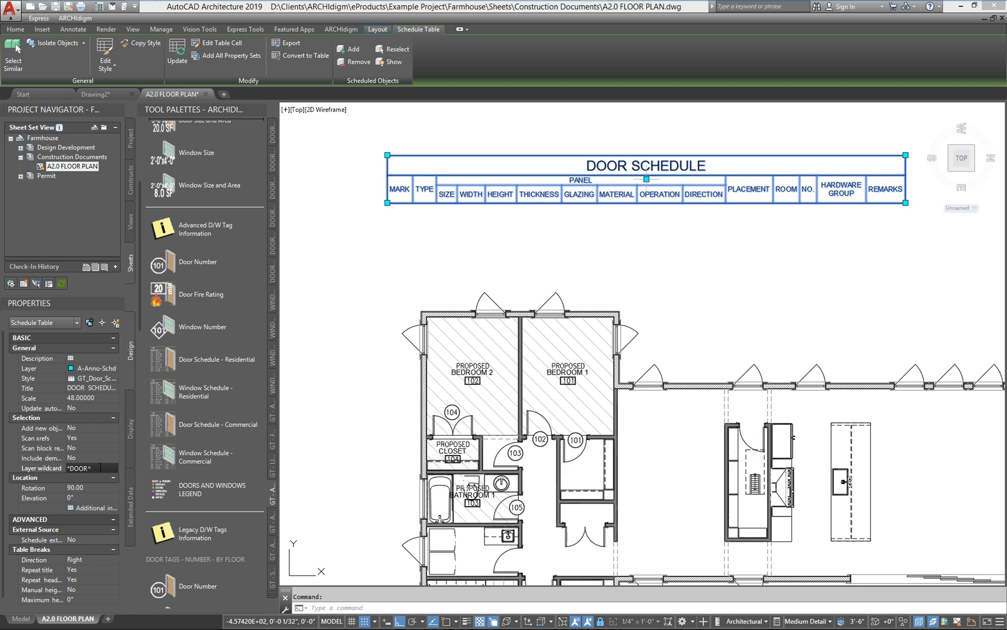
key("BackSpace")
key("Return")
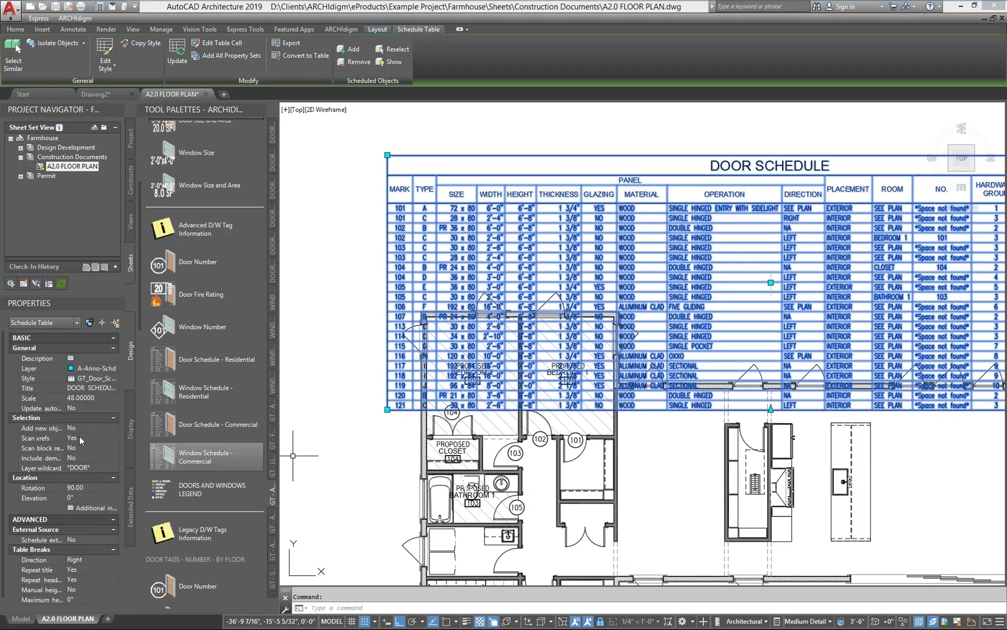
Step: Limit the door schedule to doors on the show layer by setting its layer wildcard to *SHOW*, and deselect the table
left_click(88, 468)
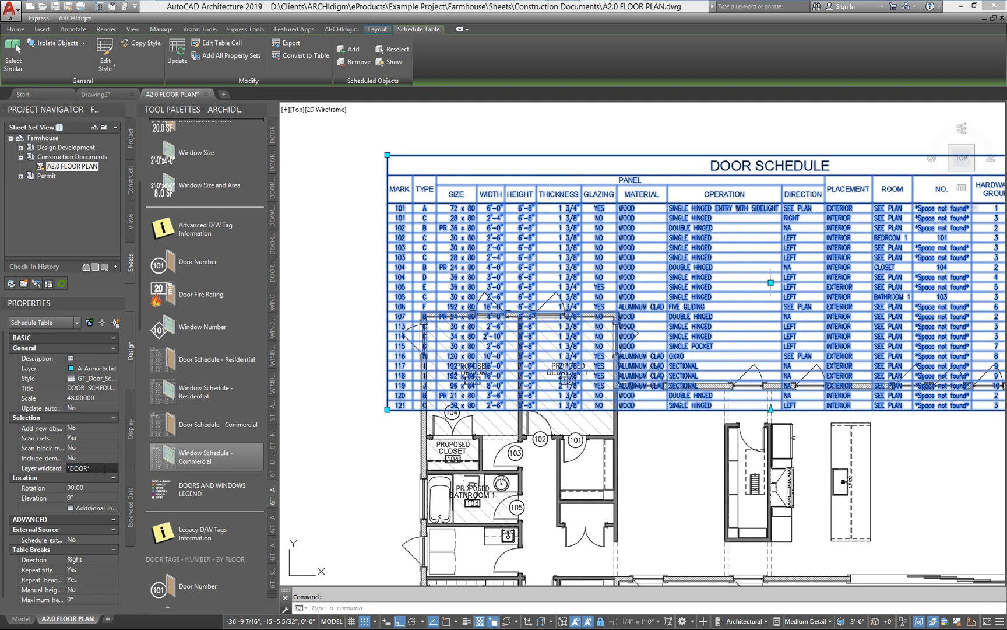
key("BackSpace")
key("BackSpace")
key("BackSpace")
key("BackSpace")
key("BackSpace")
type("SHOW*")
key("Return")
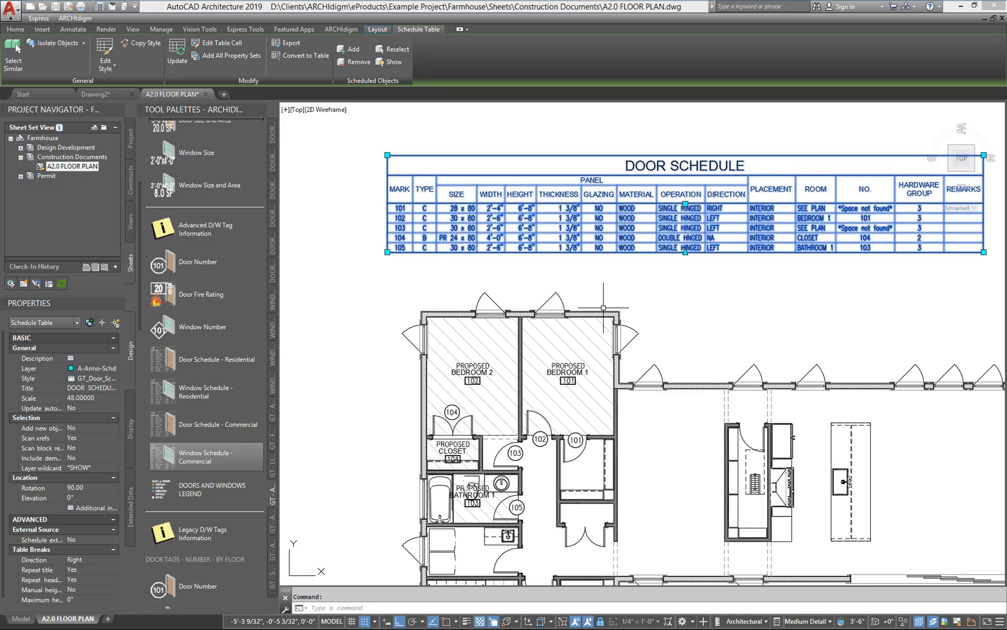
key("Escape")
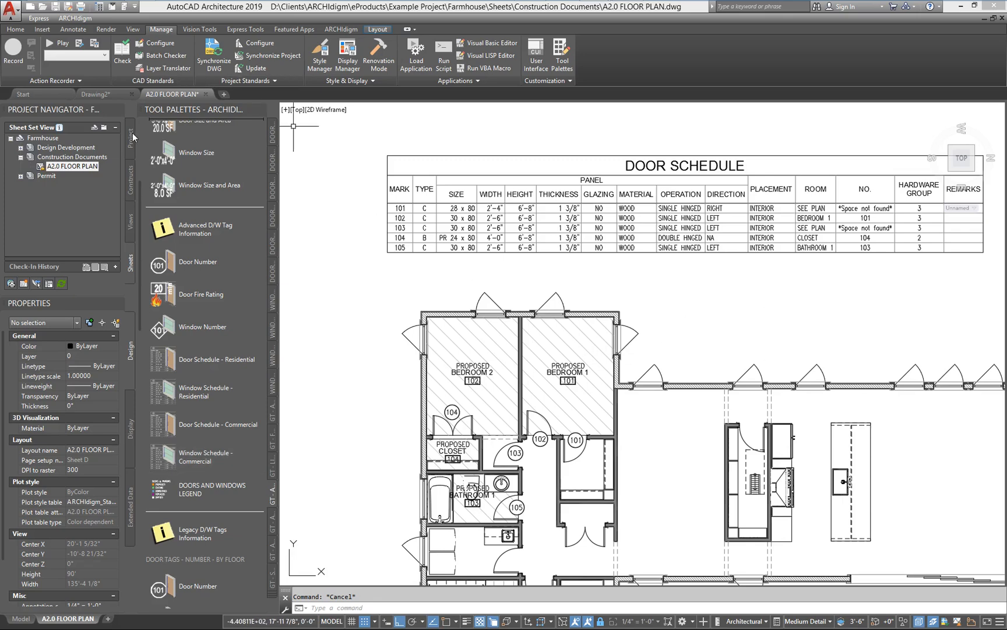
Step: Open the 1st Floor external reference of the floor plan sheet for editing in its own drawing
left_click(567, 302)
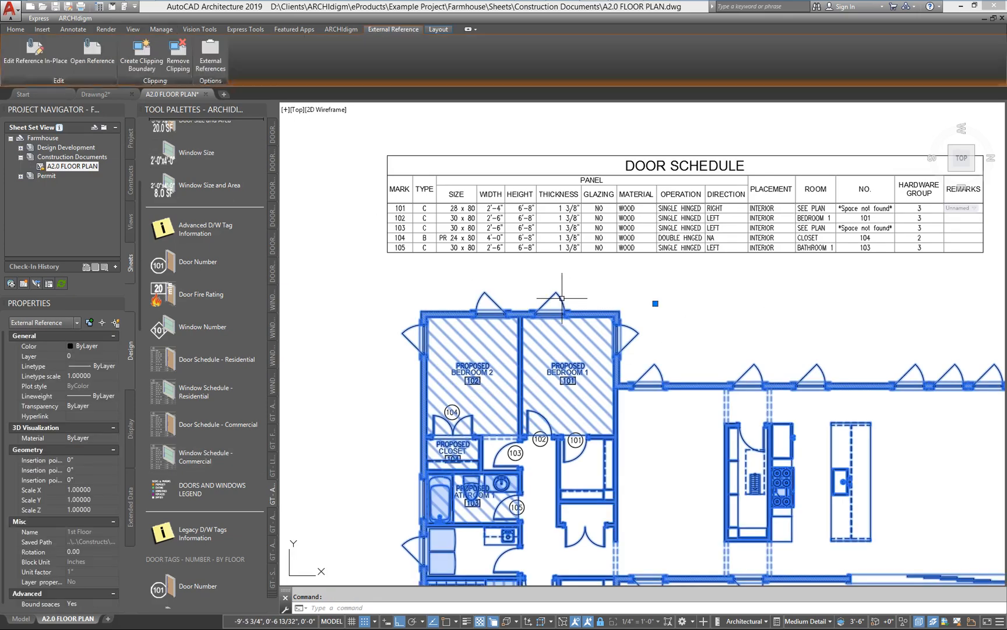
right_click(568, 302)
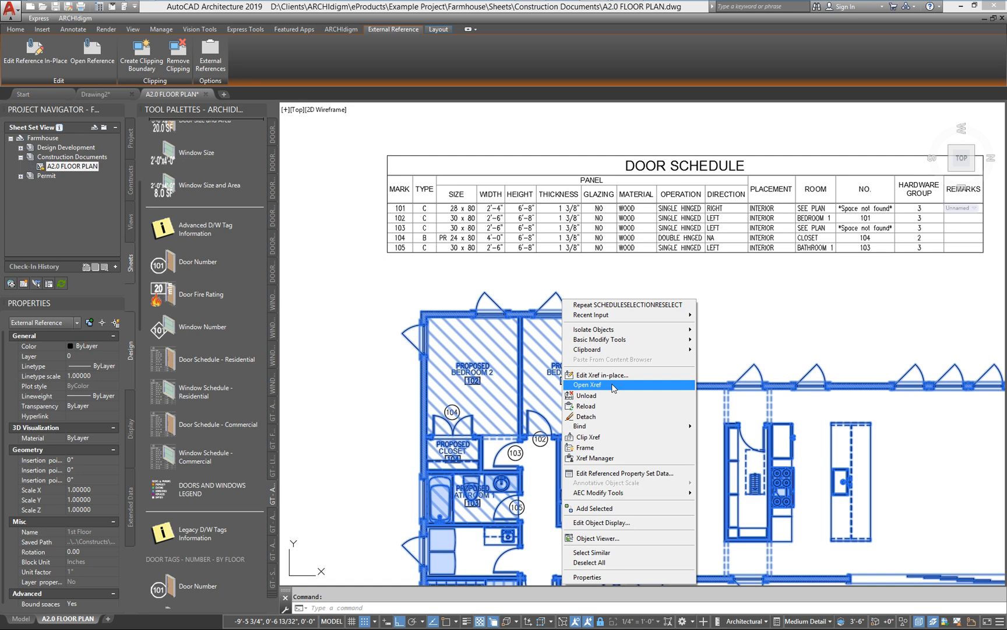
left_click(614, 386)
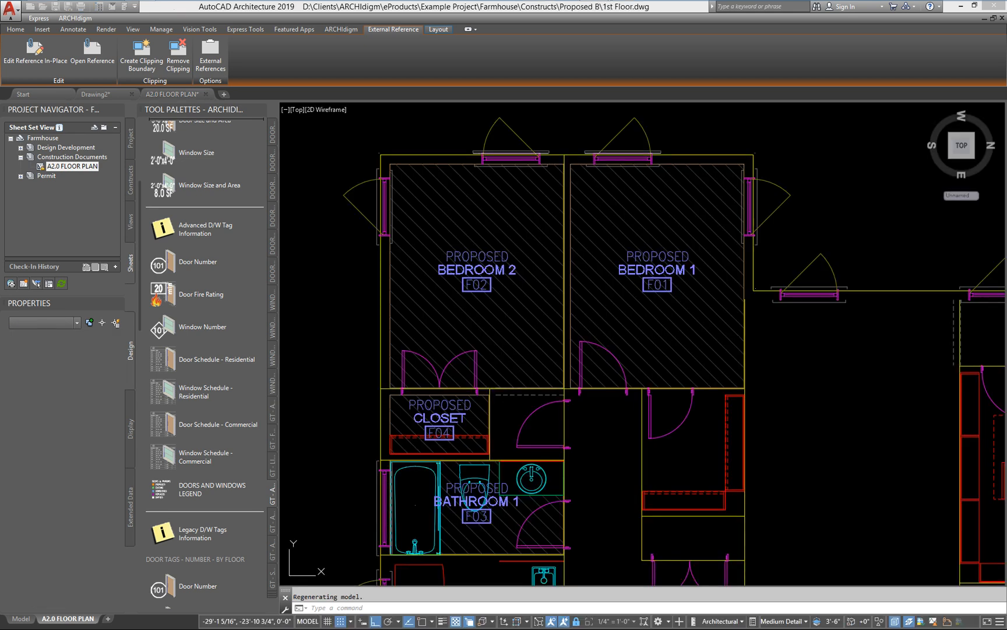
Step: Move the property data location of the 2'-4" door south of Bedroom 1 about 5'-5" up into the Bedroom 1 space
left_click(686, 414)
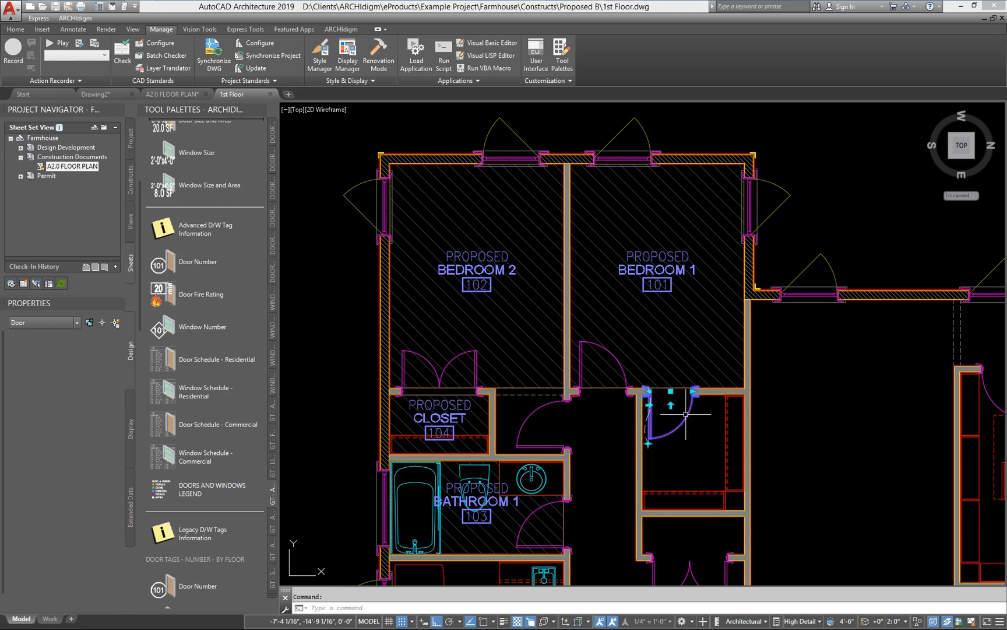
scroll(667, 466, "up", 3)
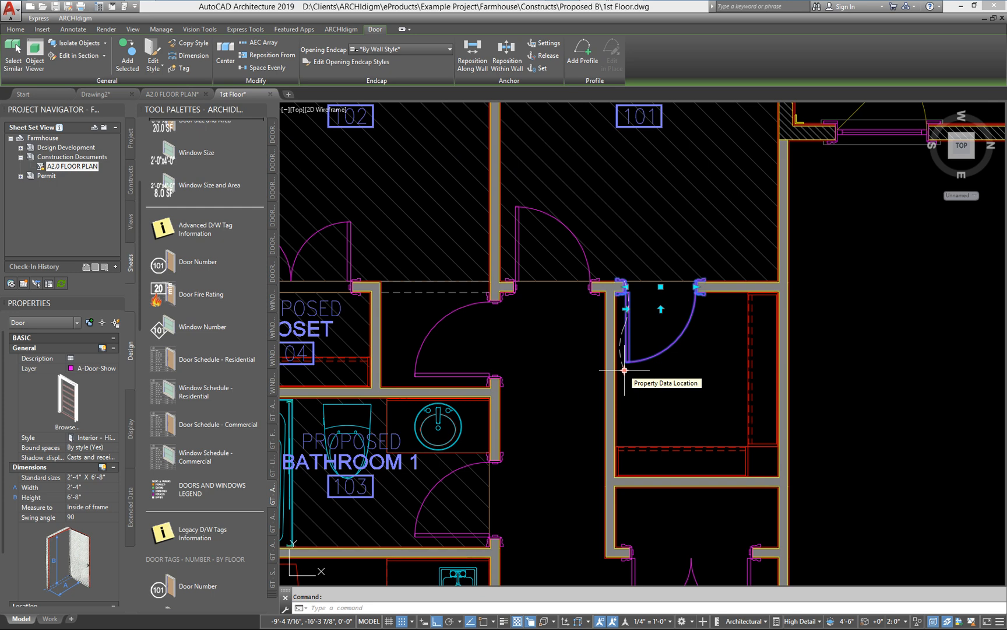
left_click(624, 369)
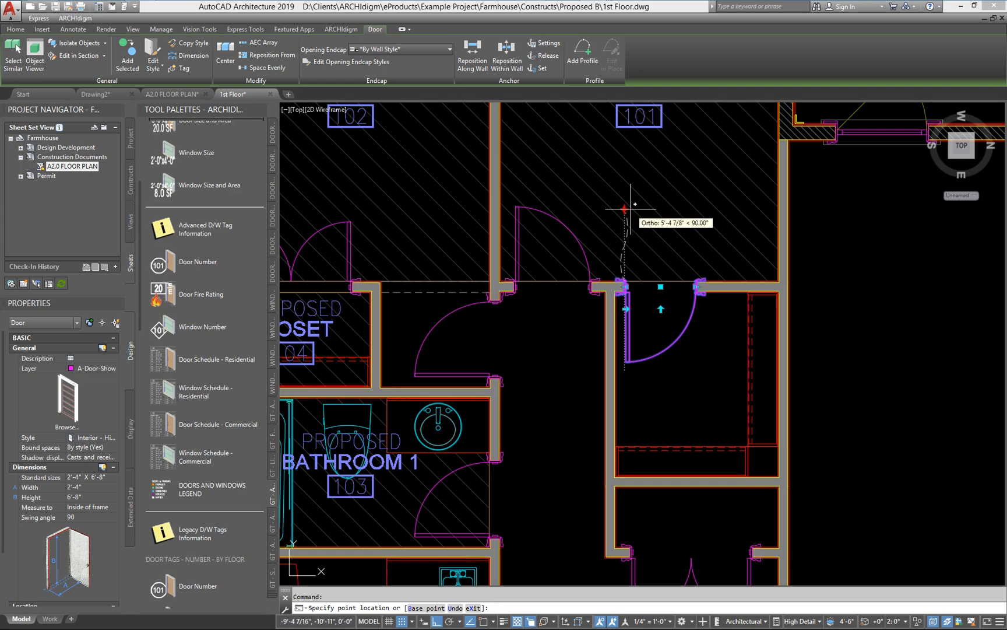
key("Escape")
key("Escape")
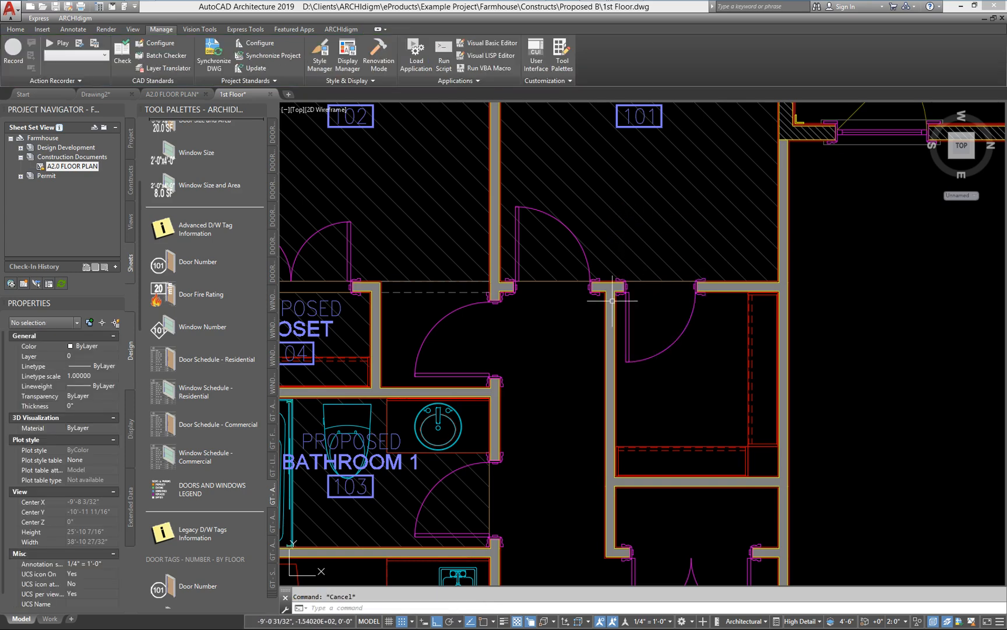
Step: Move the property data location of the single door between the closet and the hallway straight up into the Bedroom 2 space
middle_click_drag(583, 355, 830, 288)
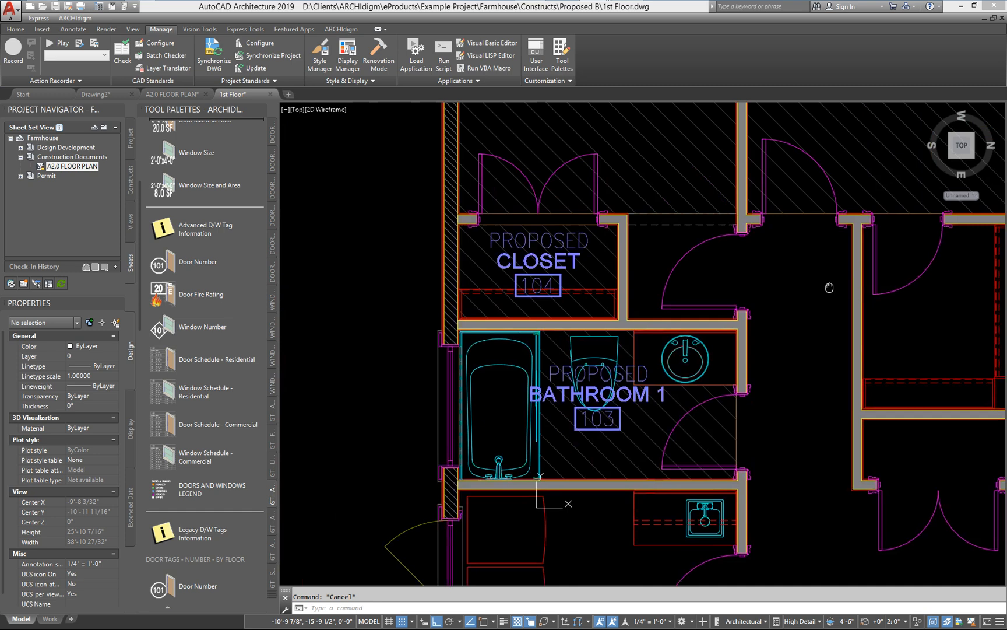
left_click(693, 410)
left_click(683, 257)
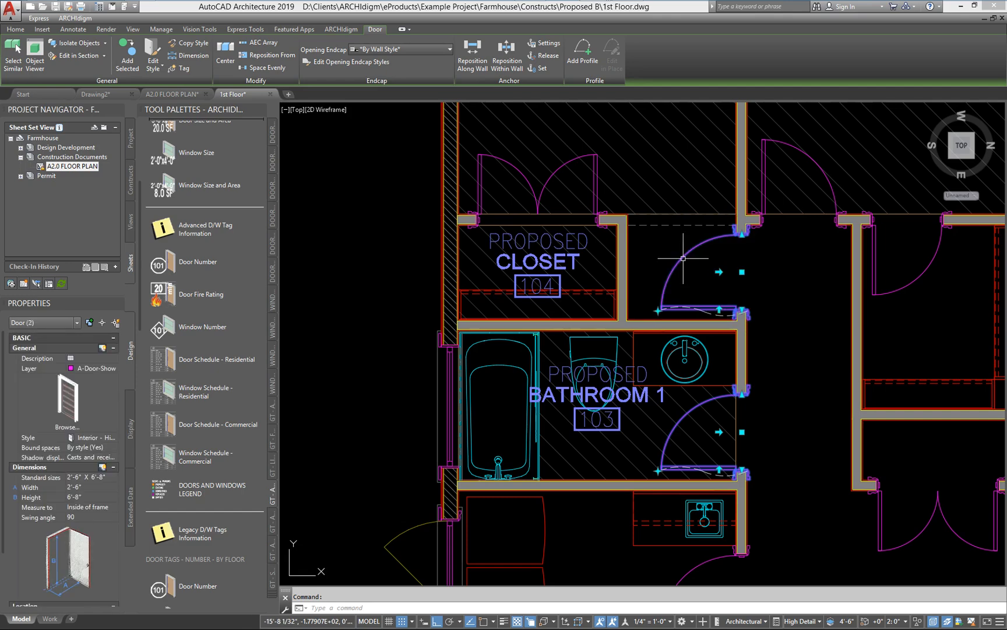
key("Escape")
left_click(683, 257)
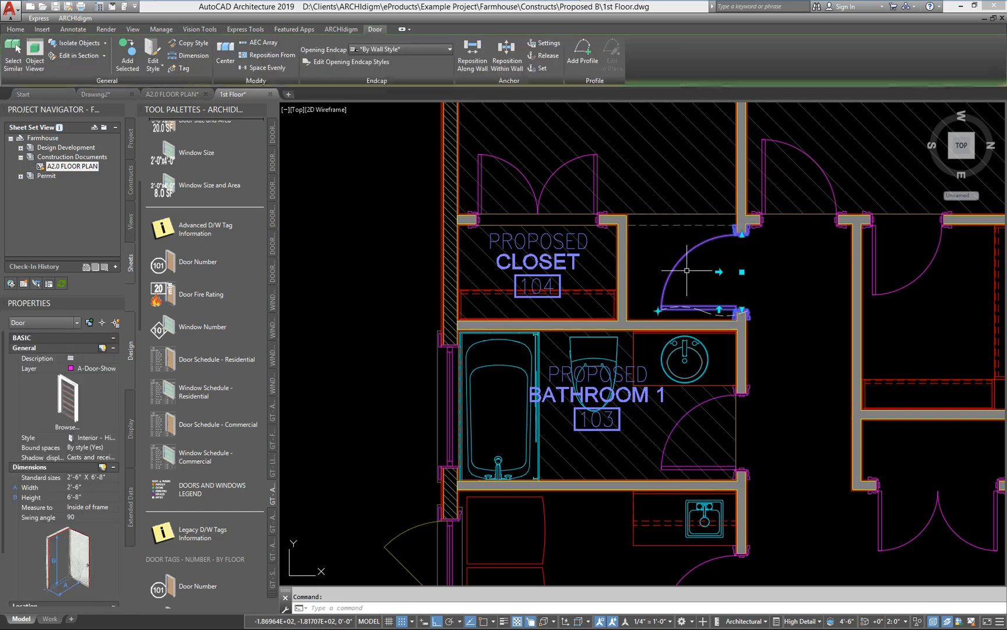
middle_click_drag(668, 295, 613, 403)
left_click(604, 419)
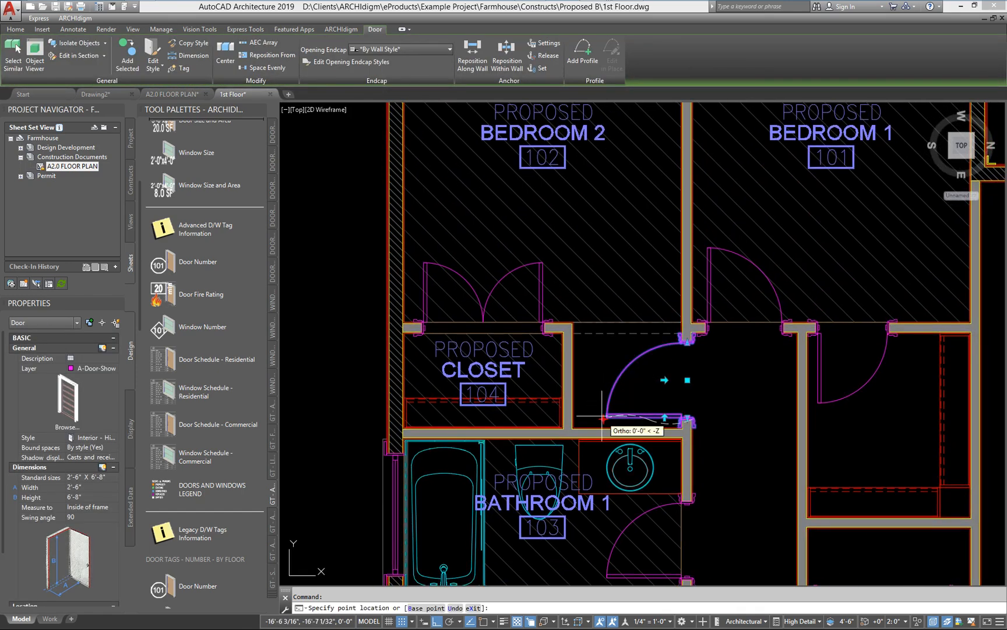
key("Escape")
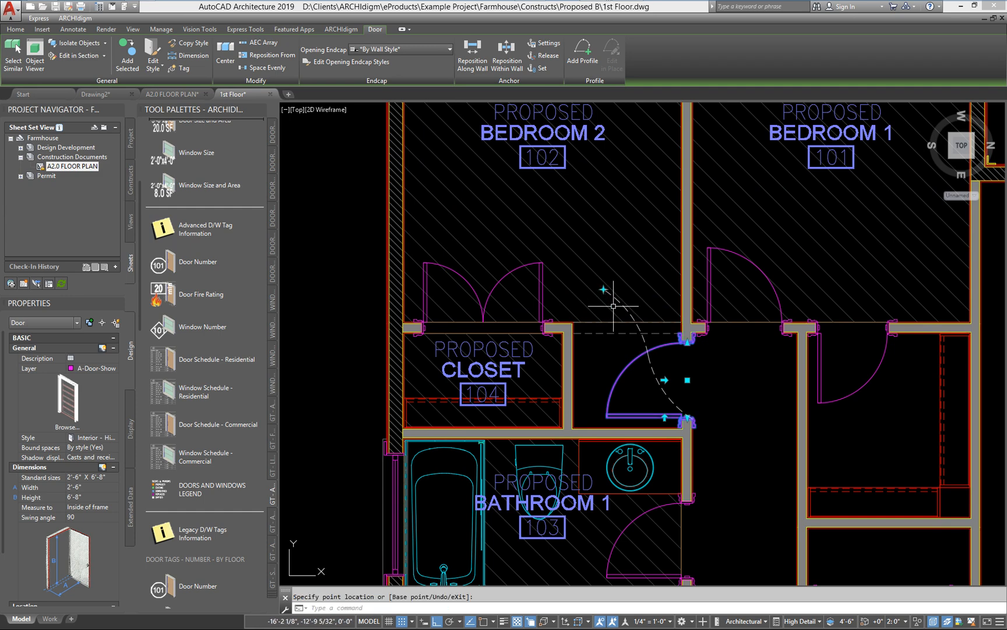
key("Escape")
key("Escape")
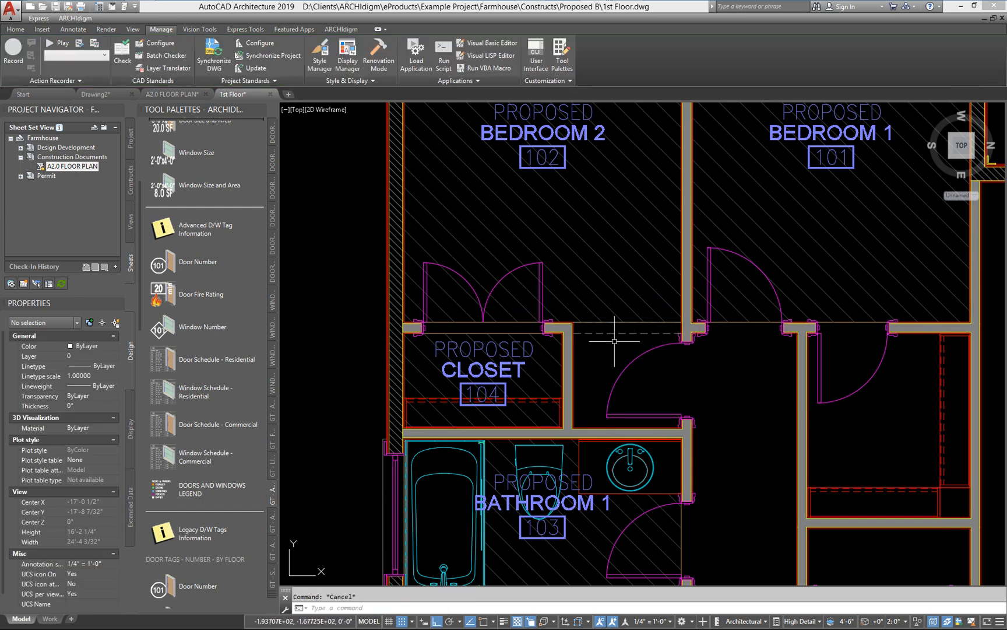
Step: Check the extent of the Bedroom 2 space, and save and close the 1st Floor drawing
scroll(612, 315, "up", 2)
left_click(625, 276)
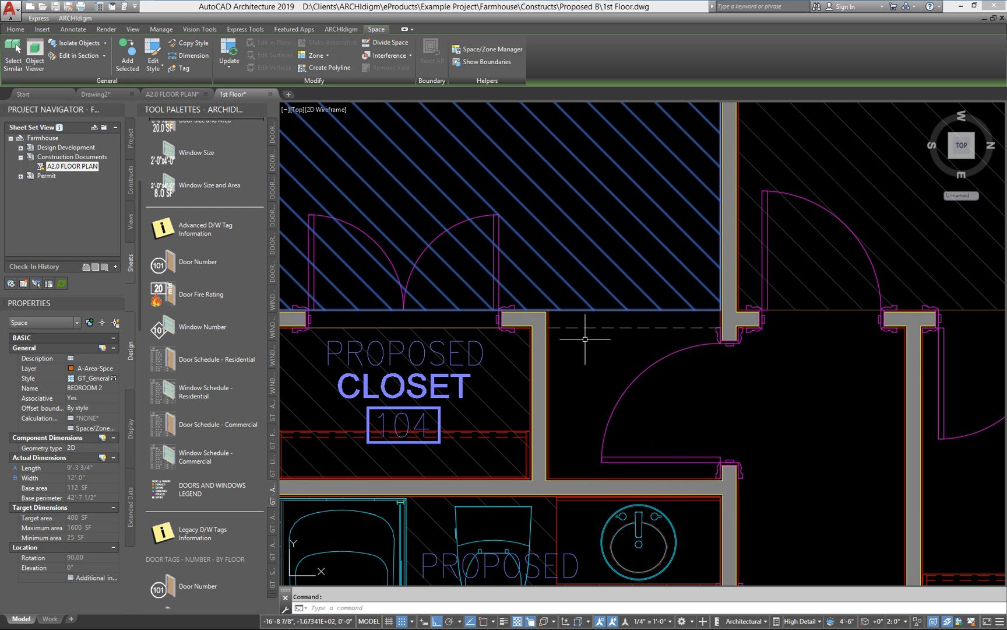
scroll(585, 338, "down", 3)
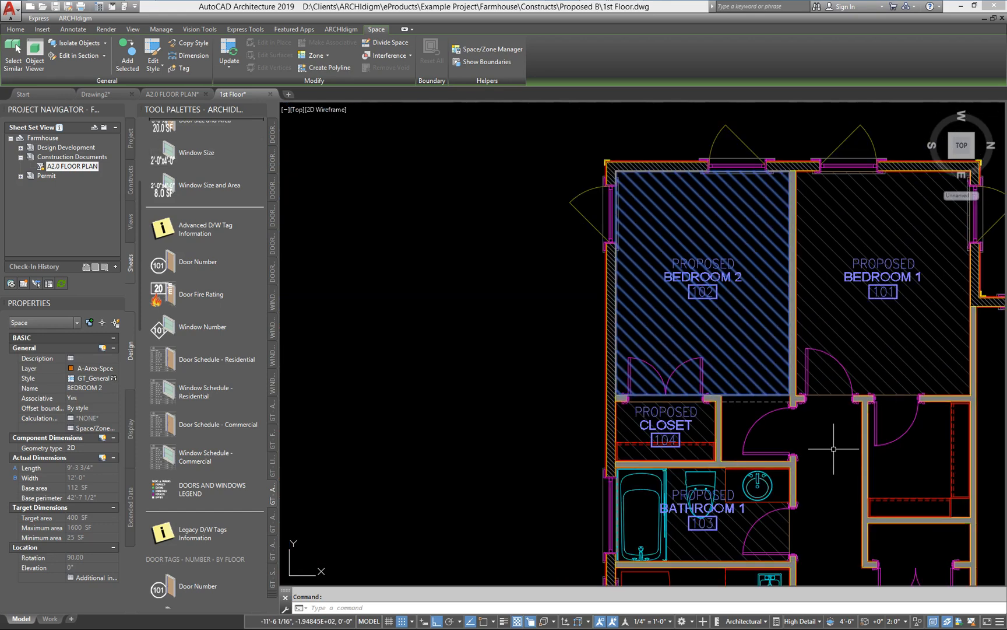
key("Escape")
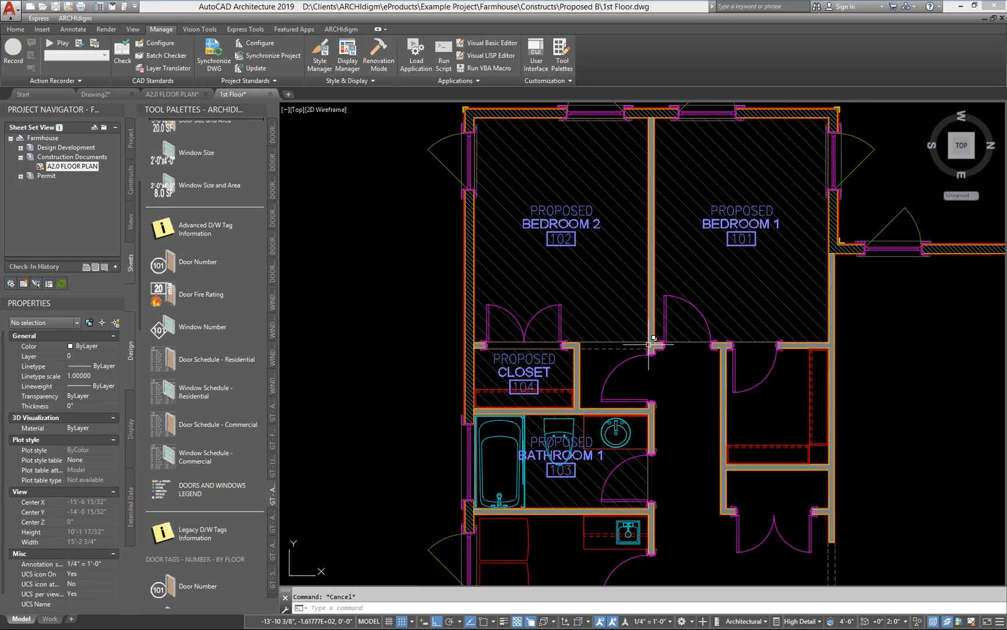
left_click(56, 8)
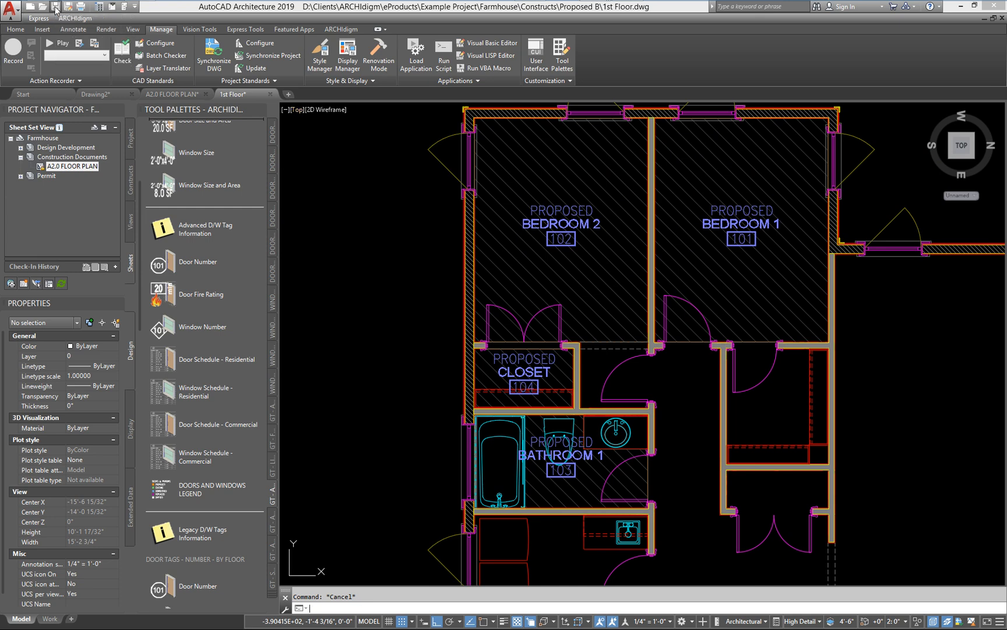
left_click(1003, 18)
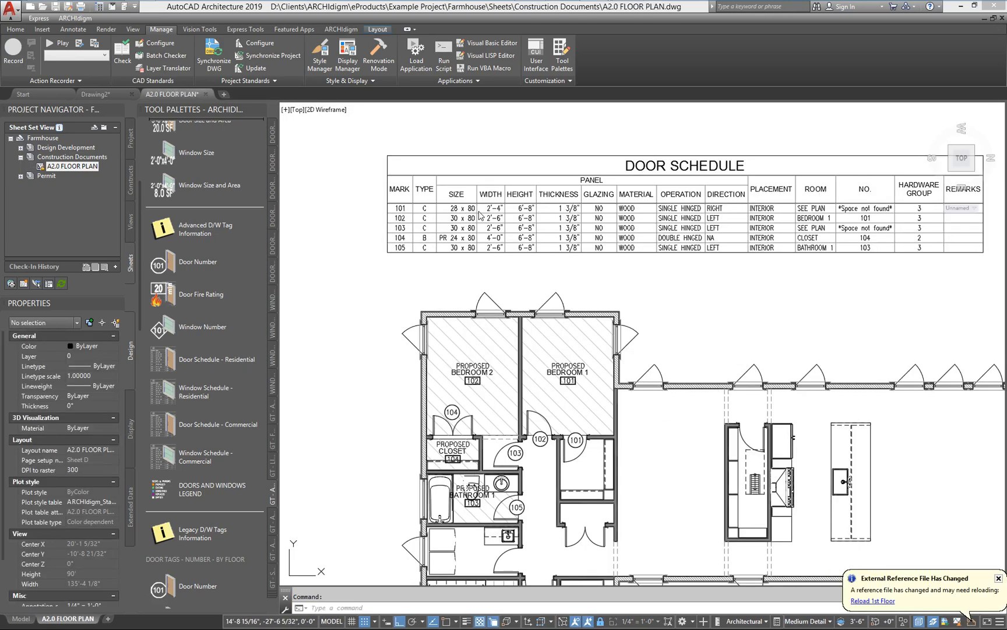
Step: Reload the changed 1st Floor reference in the A2.0 FLOOR PLAN sheet and update the door schedule table
left_click(606, 252)
right_click(606, 256)
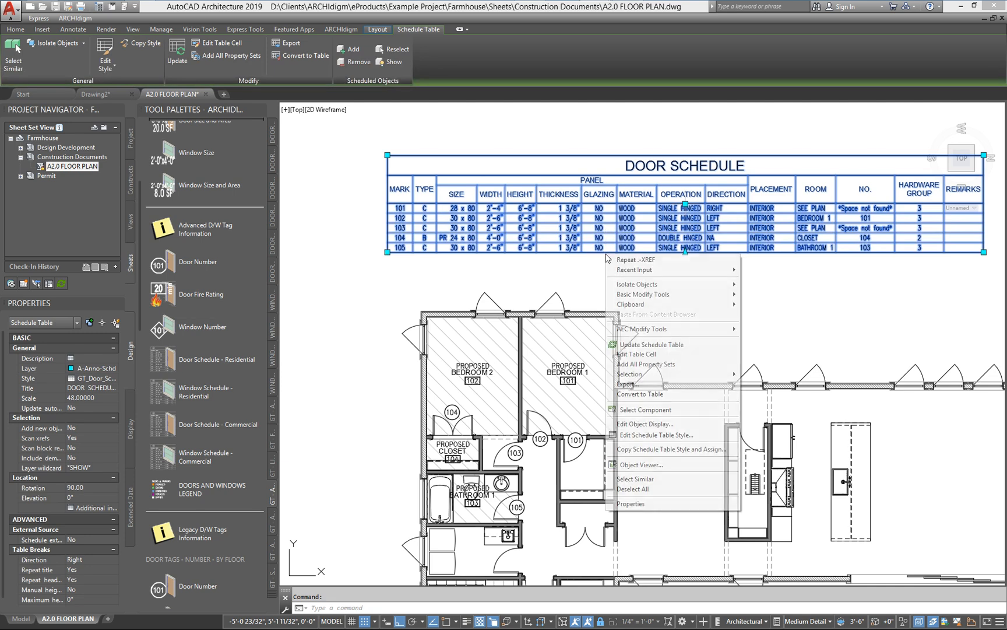
left_click(647, 345)
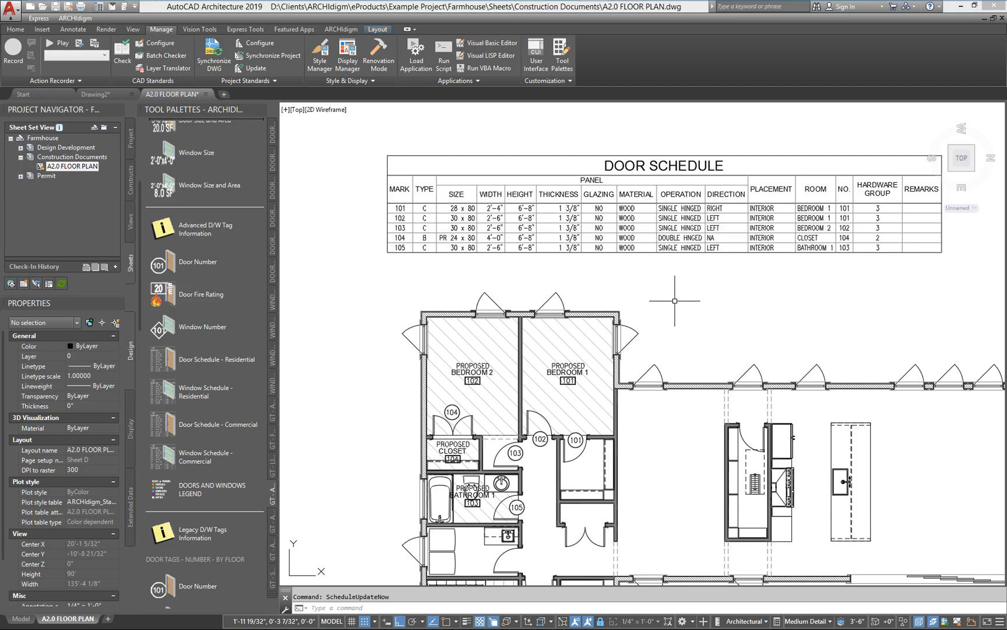
mouse_move(889, 10)
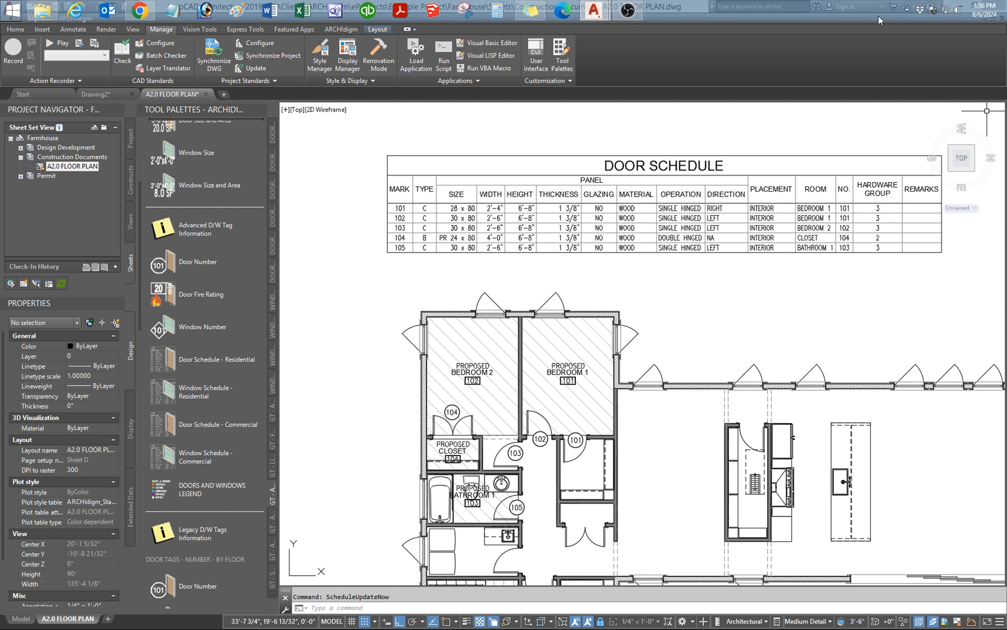